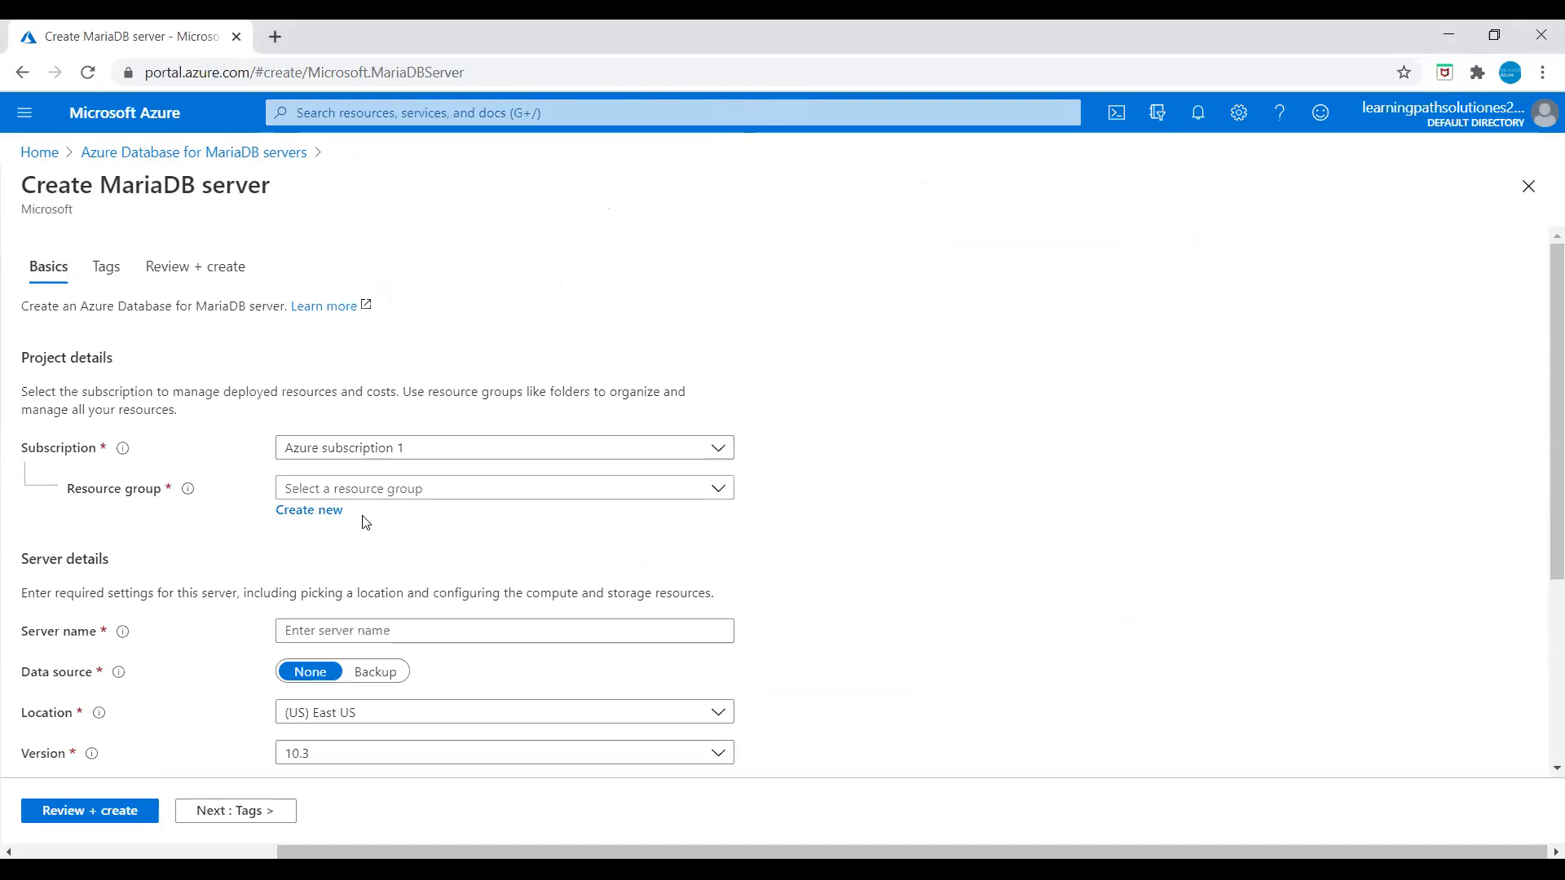
Step: Create a new resource group named MariaDB-RG for the MariaDB server
{"action": "left_click", "coordinate": [330, 511]}
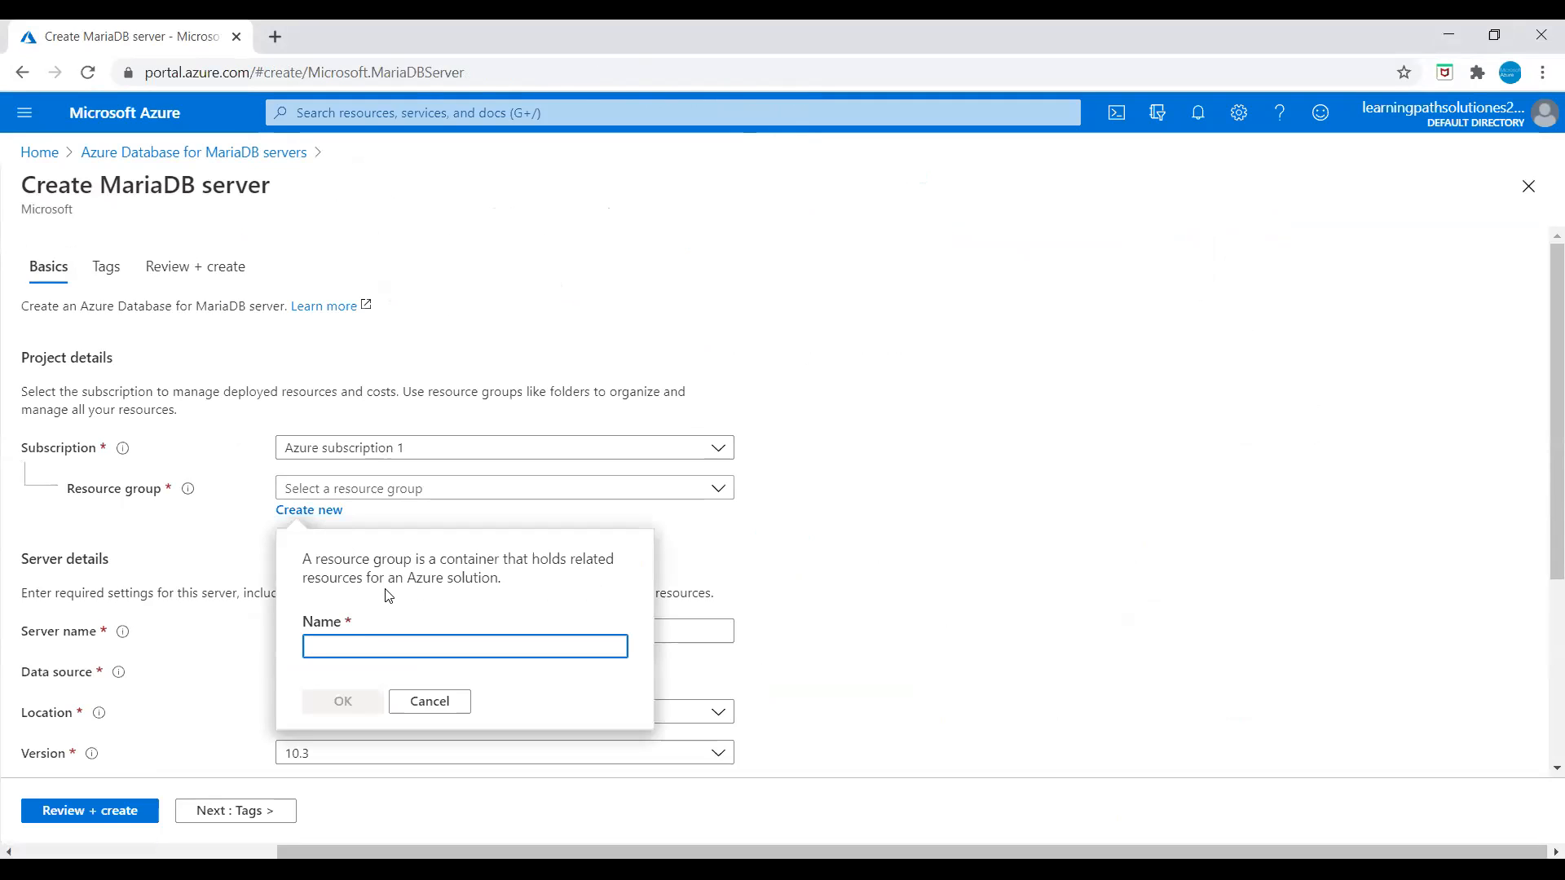
{"action": "type", "text": "MariaDB-"}
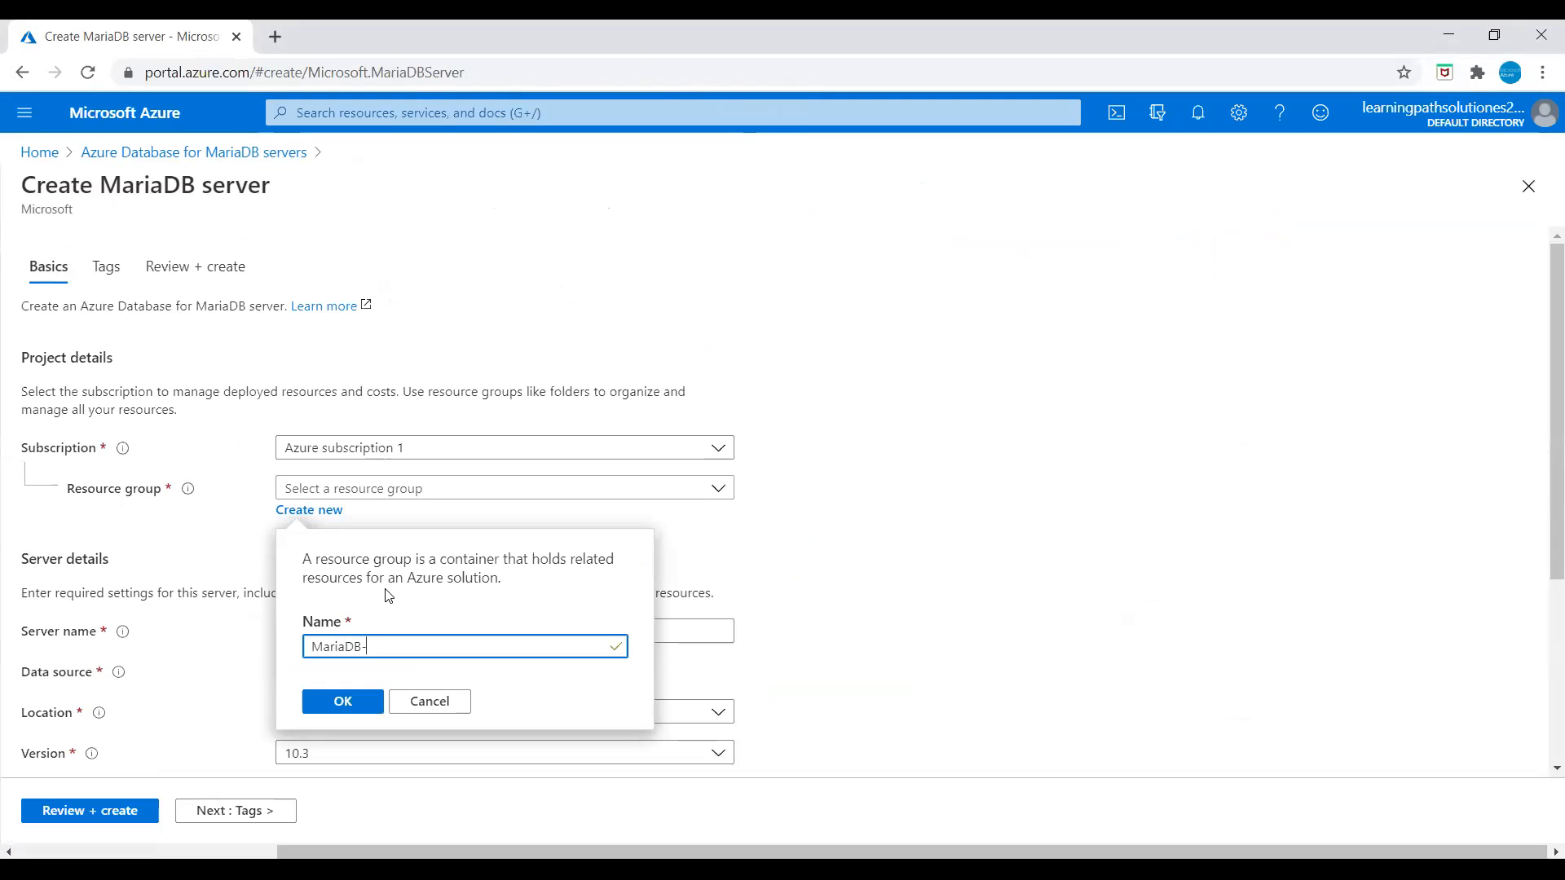
{"action": "left_click", "coordinate": [358, 703]}
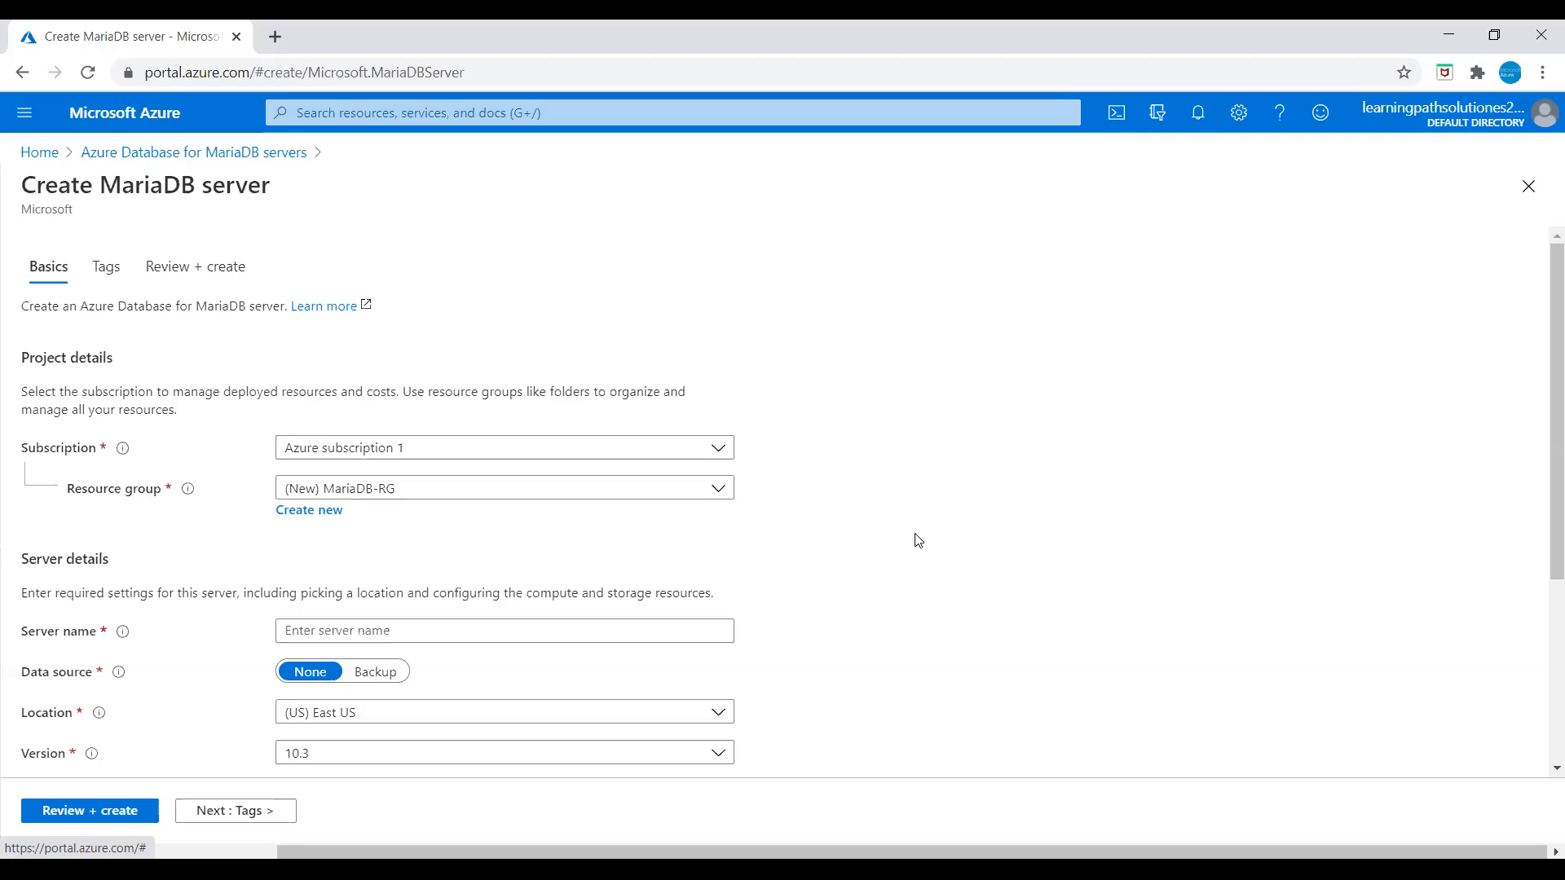
{"action": "left_click", "coordinate": [365, 635]}
Step: Name the server testsampleserver01, keeping location (US) East US and version 10.3
{"action": "type", "text": "testsampleserver01"}
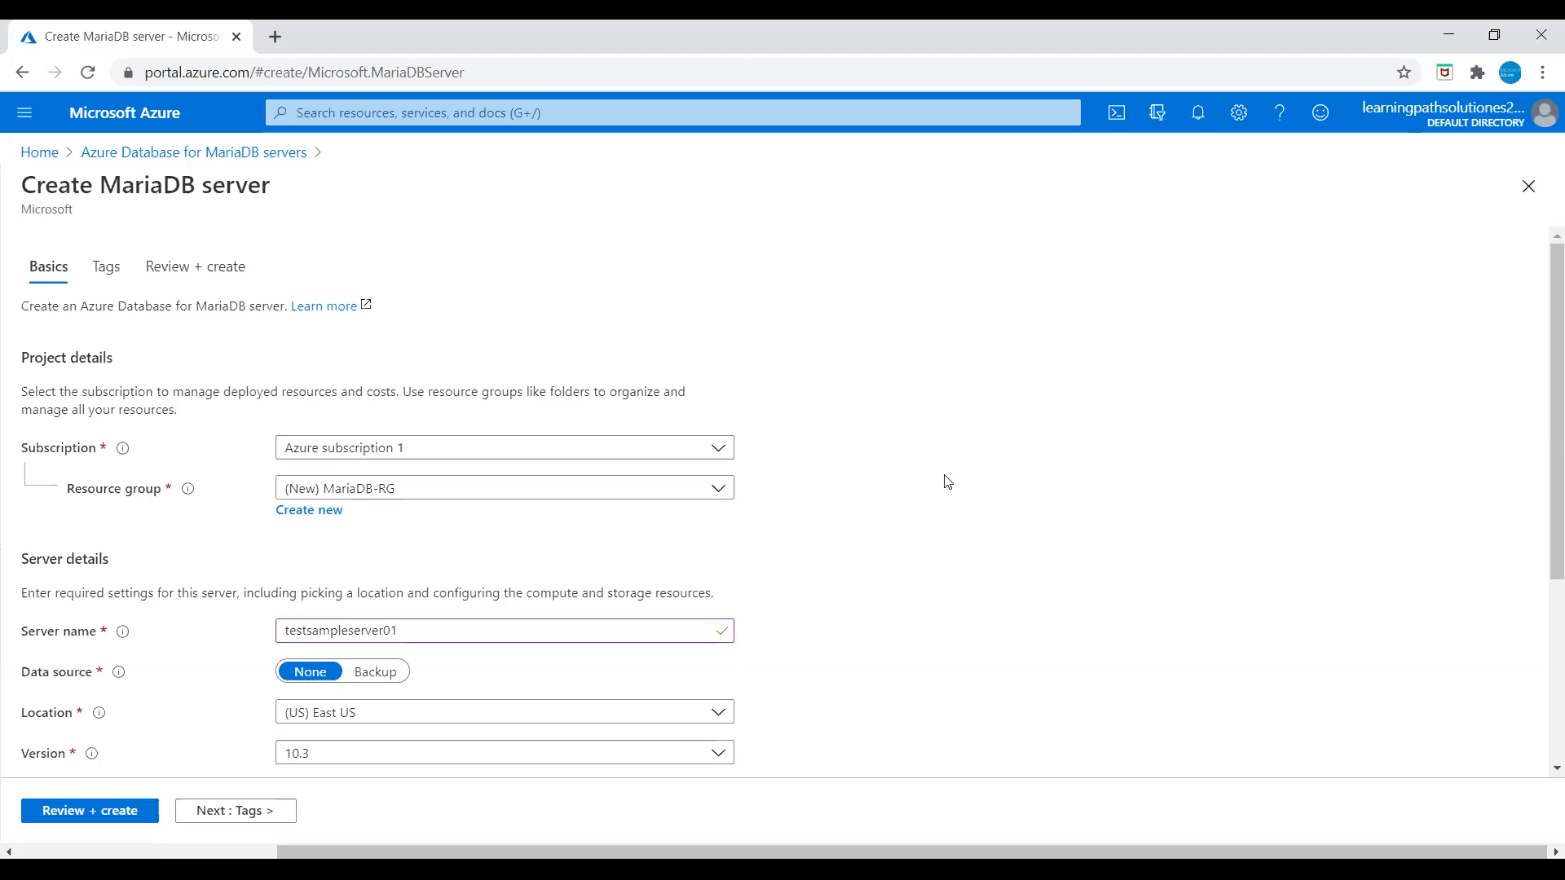
{"action": "scroll", "coordinate": [948, 501], "scroll_direction": "down", "scroll_amount": 3}
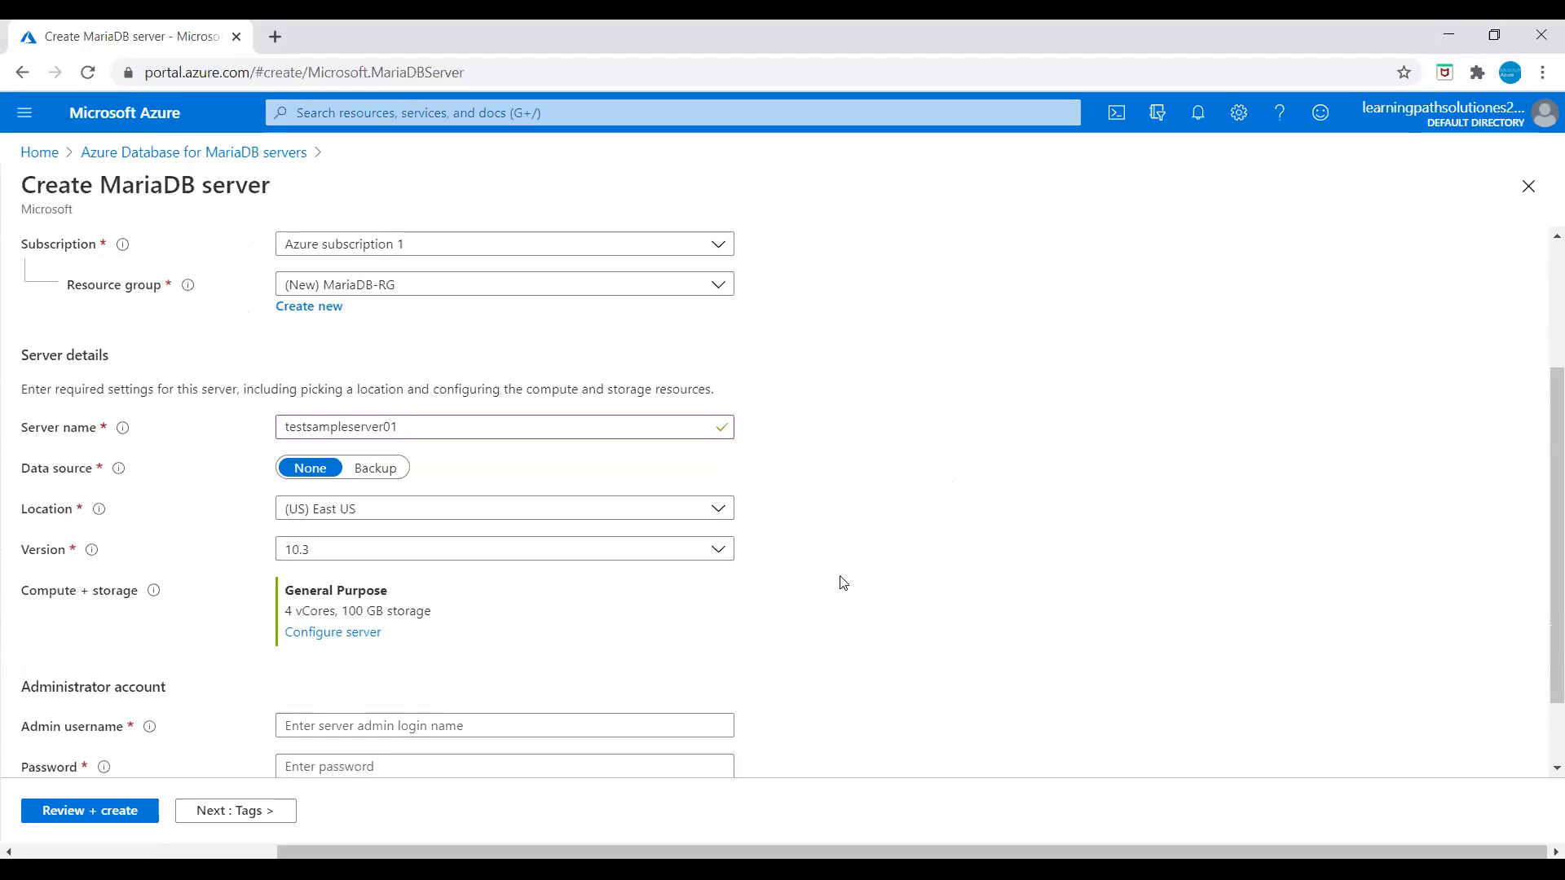
{"action": "left_click", "coordinate": [727, 512]}
{"action": "left_click", "coordinate": [332, 216]}
{"action": "left_click", "coordinate": [921, 464]}
{"action": "scroll", "coordinate": [896, 591], "scroll_direction": "down", "scroll_amount": 2}
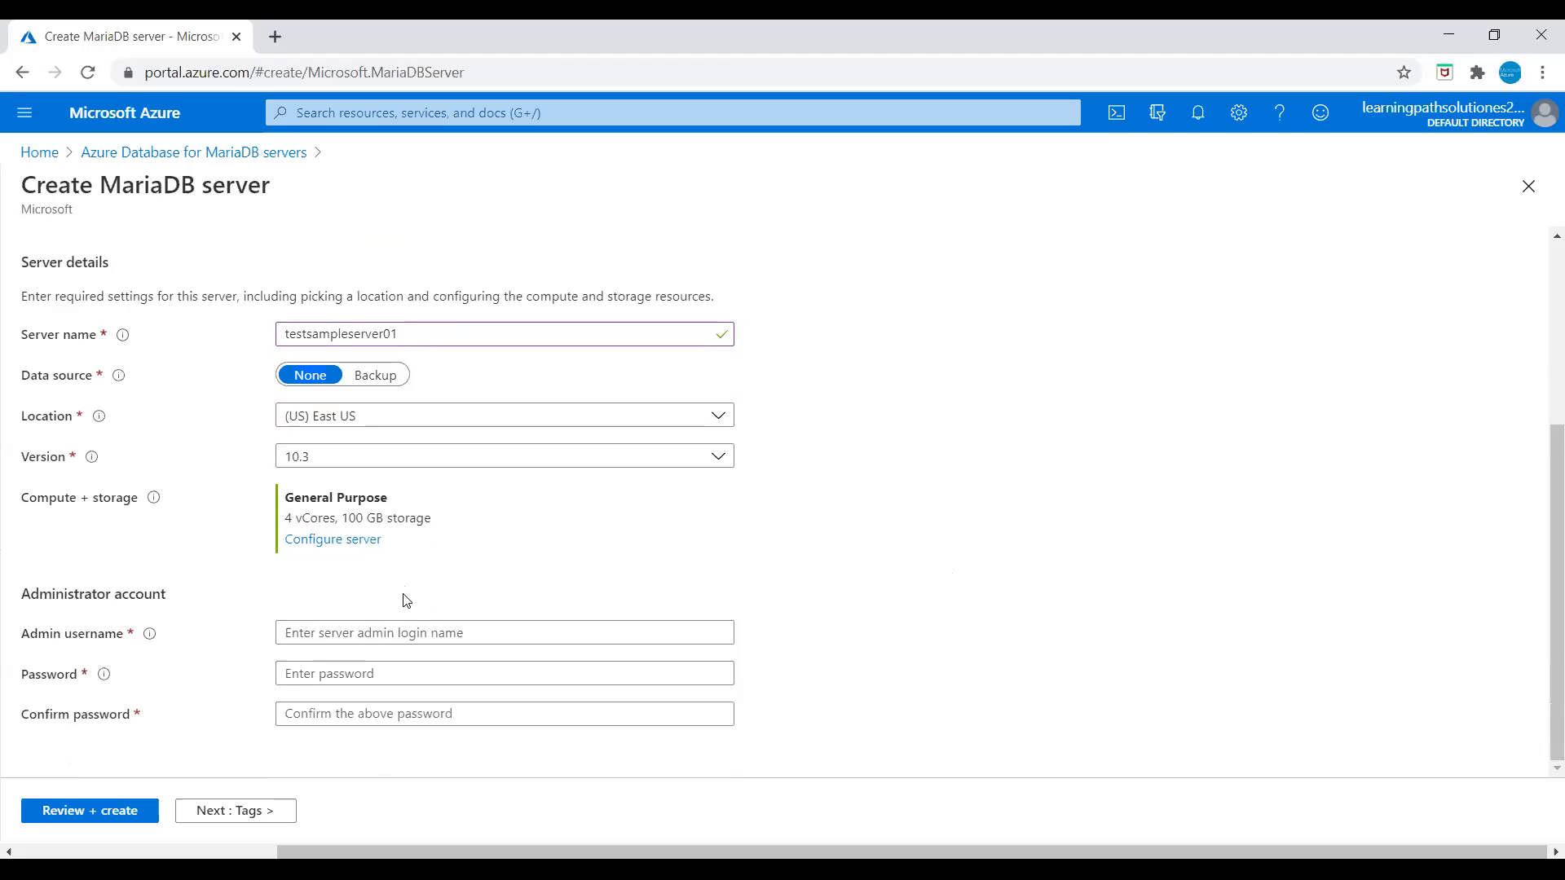
Step: Apply the Basic compute tier with 1 vCore, 50 GB storage and auto-growth disabled
{"action": "left_click", "coordinate": [324, 540]}
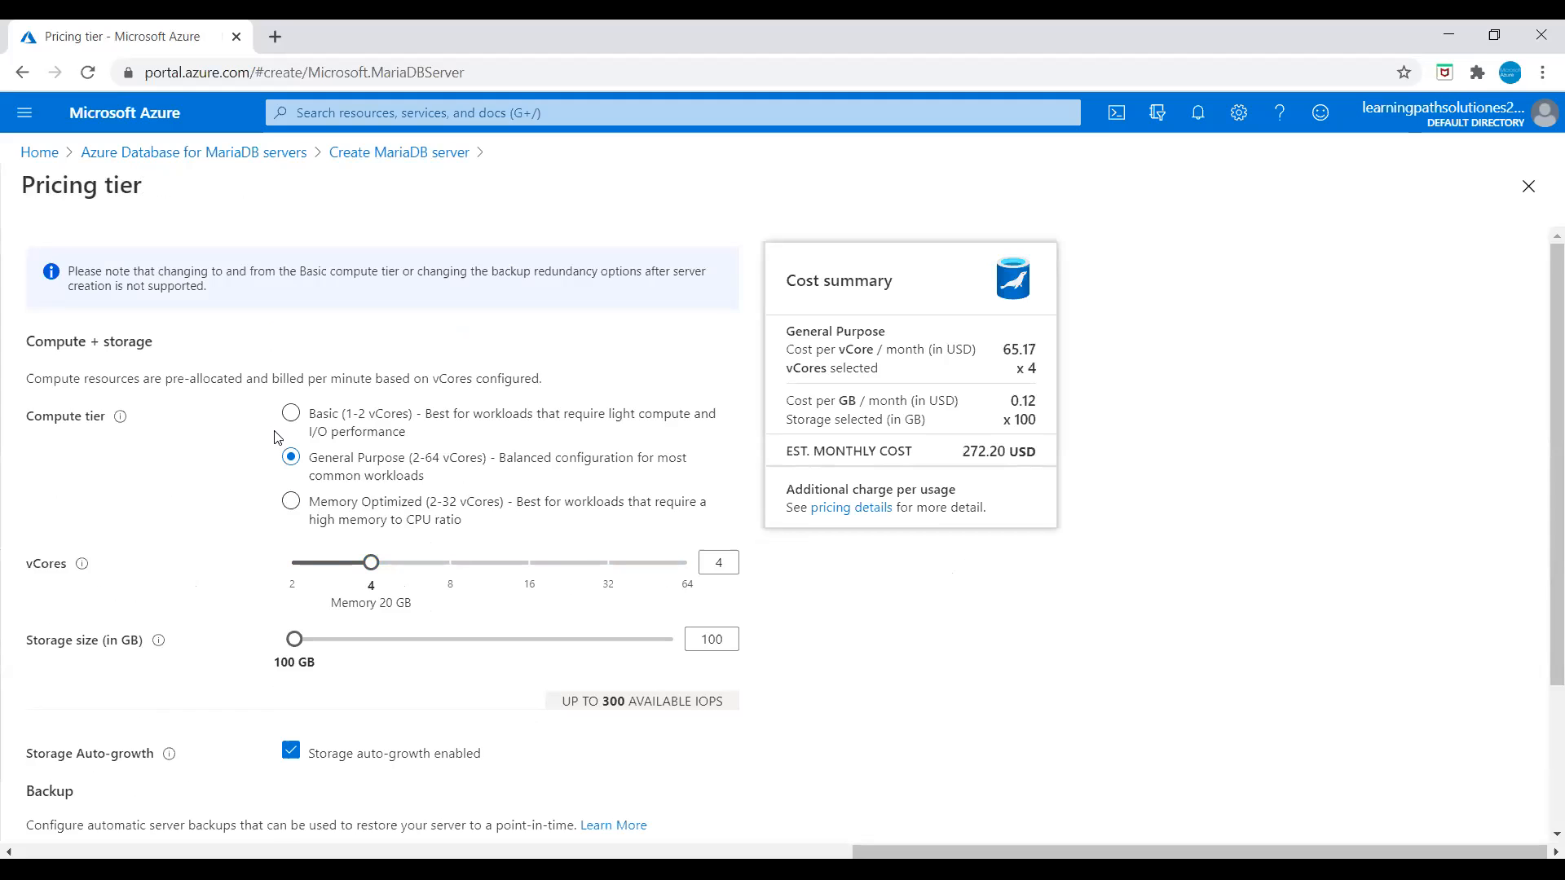
{"action": "left_click", "coordinate": [292, 413]}
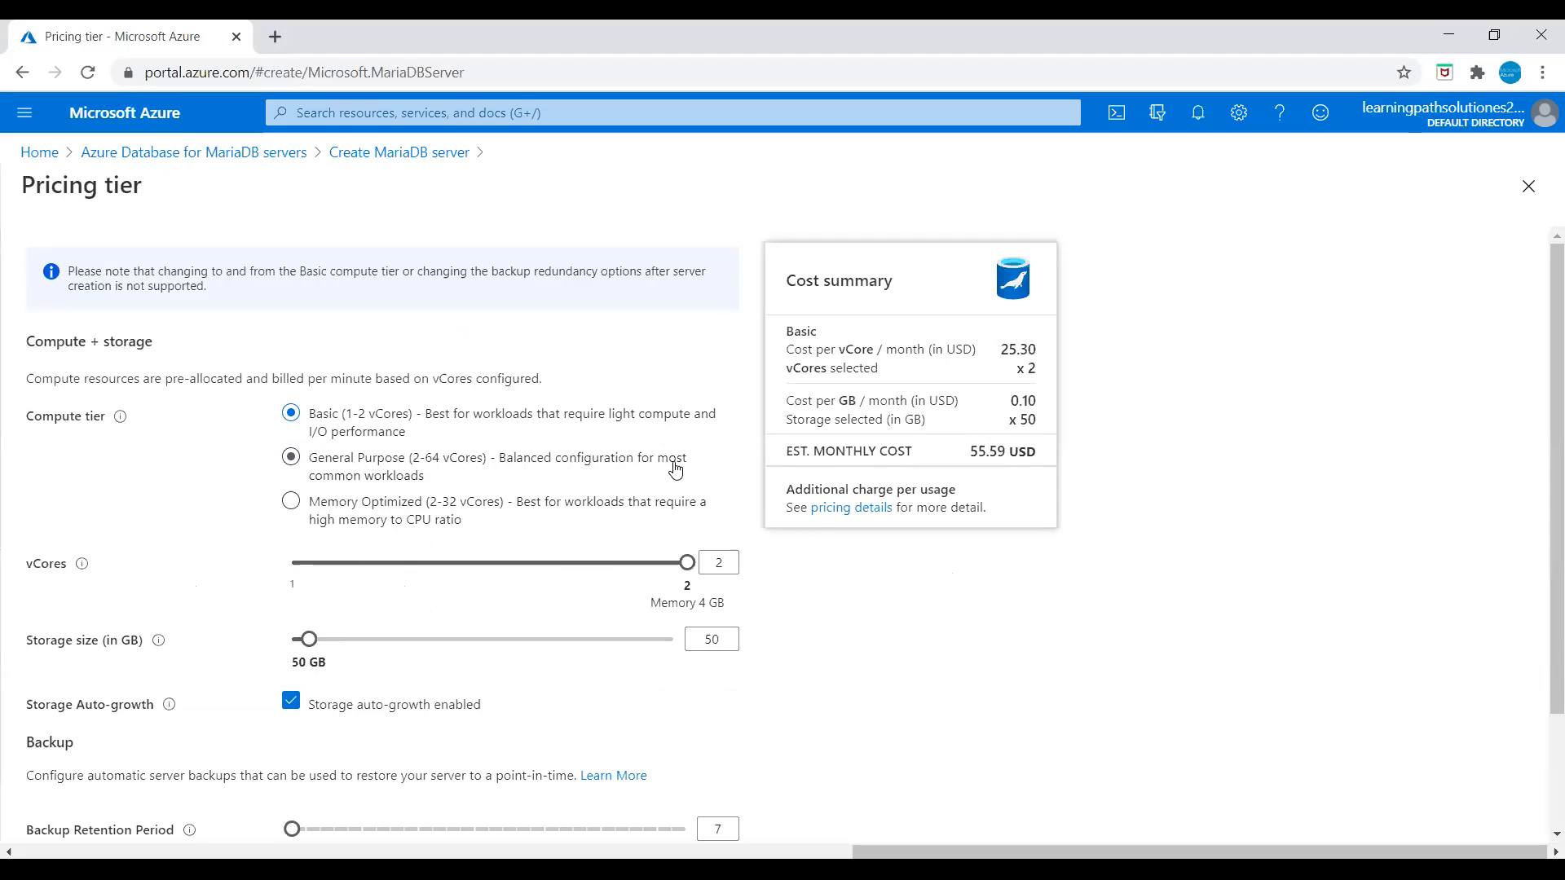
{"action": "left_click", "coordinate": [291, 458]}
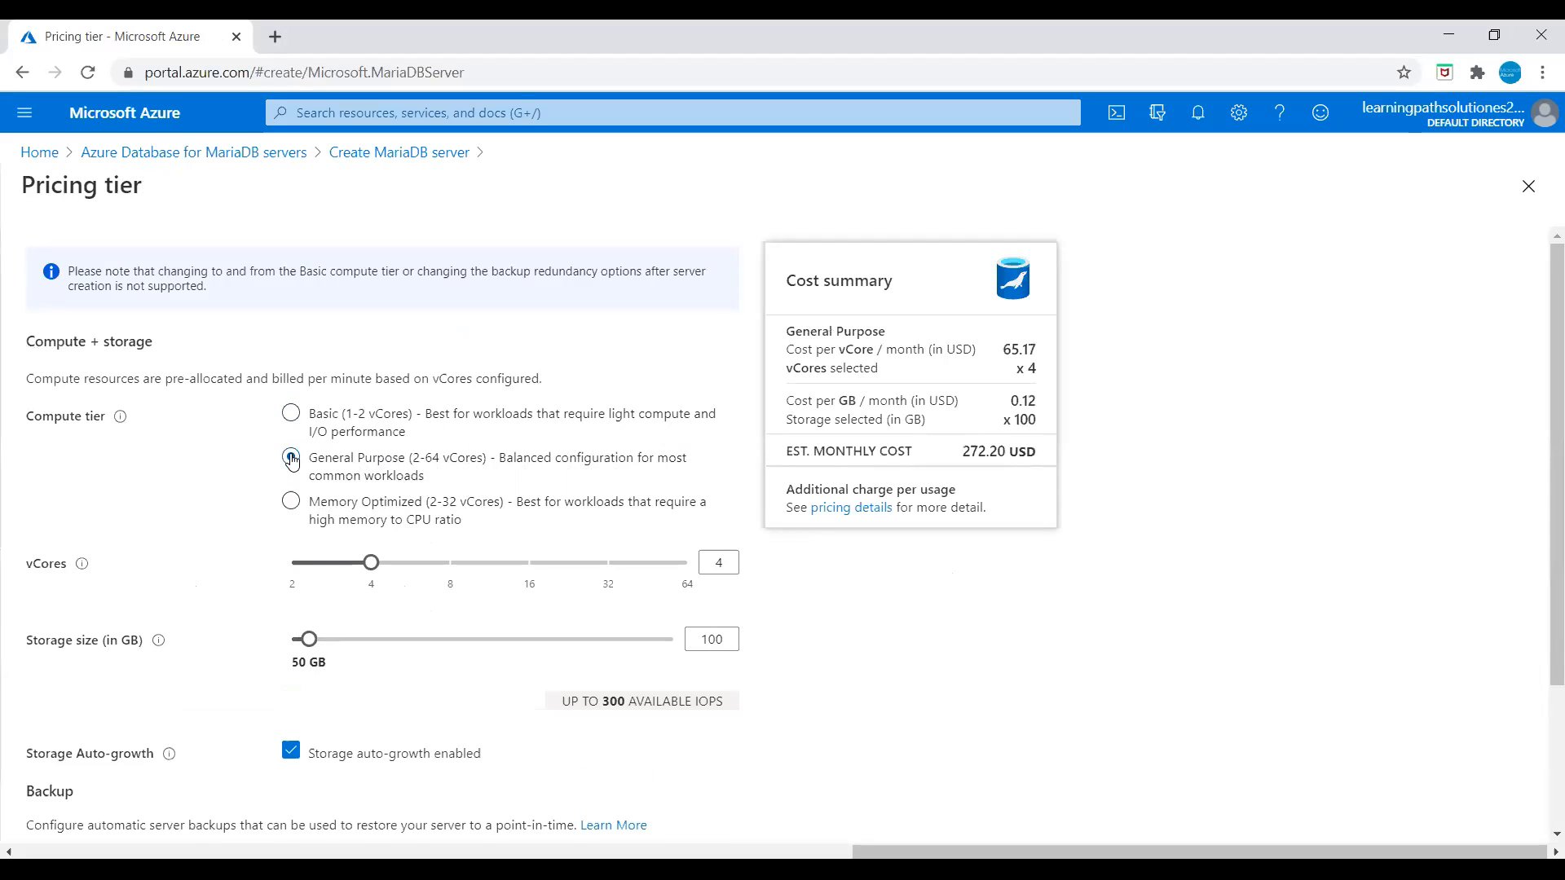
{"action": "left_click", "coordinate": [292, 505]}
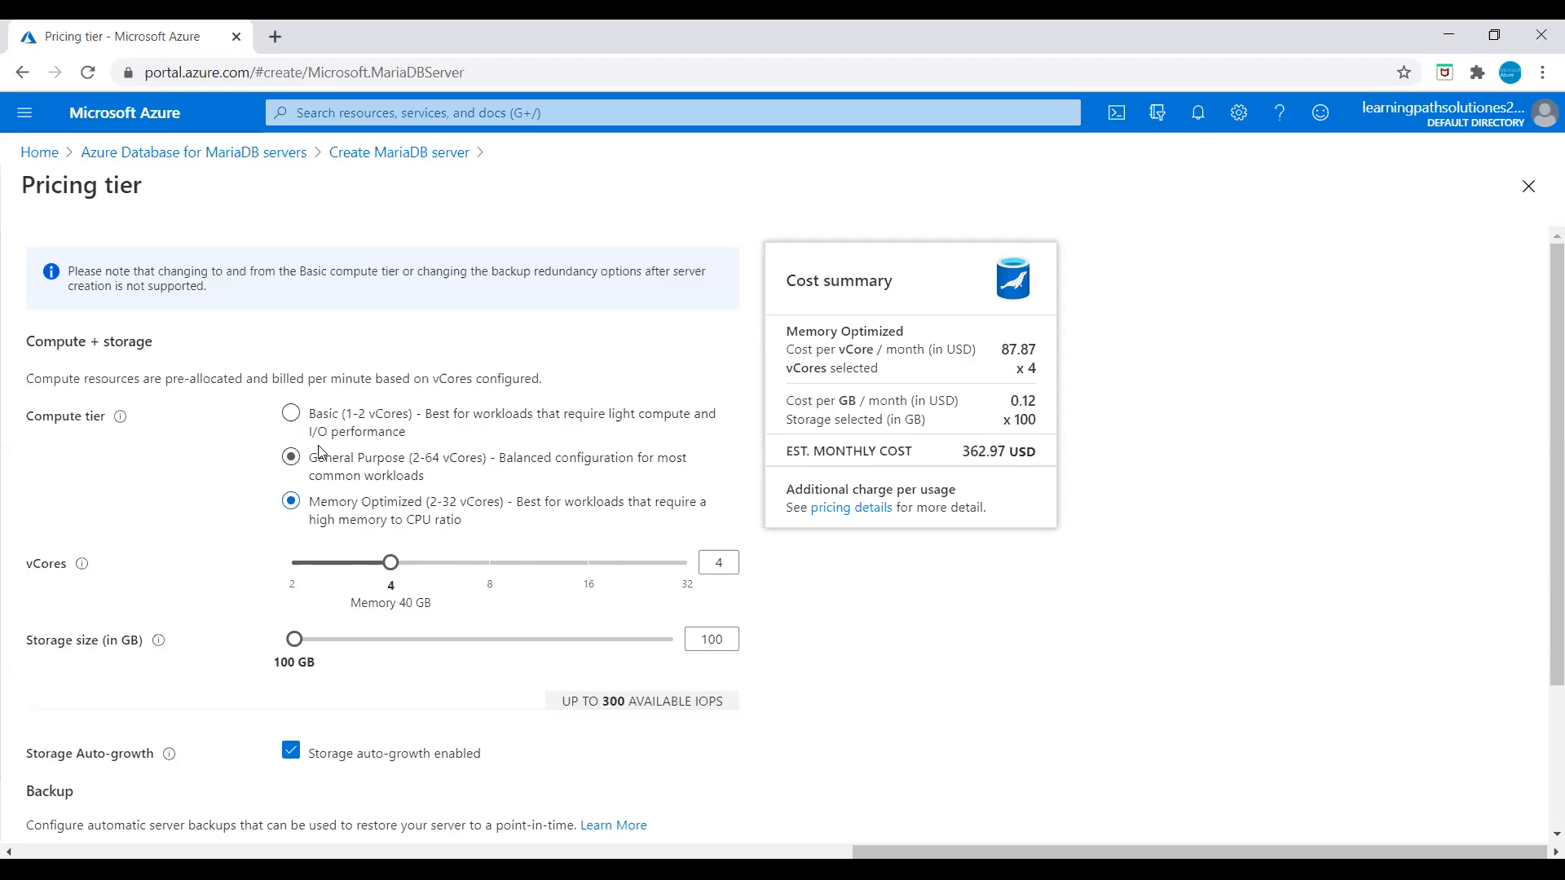
{"action": "left_click", "coordinate": [291, 414]}
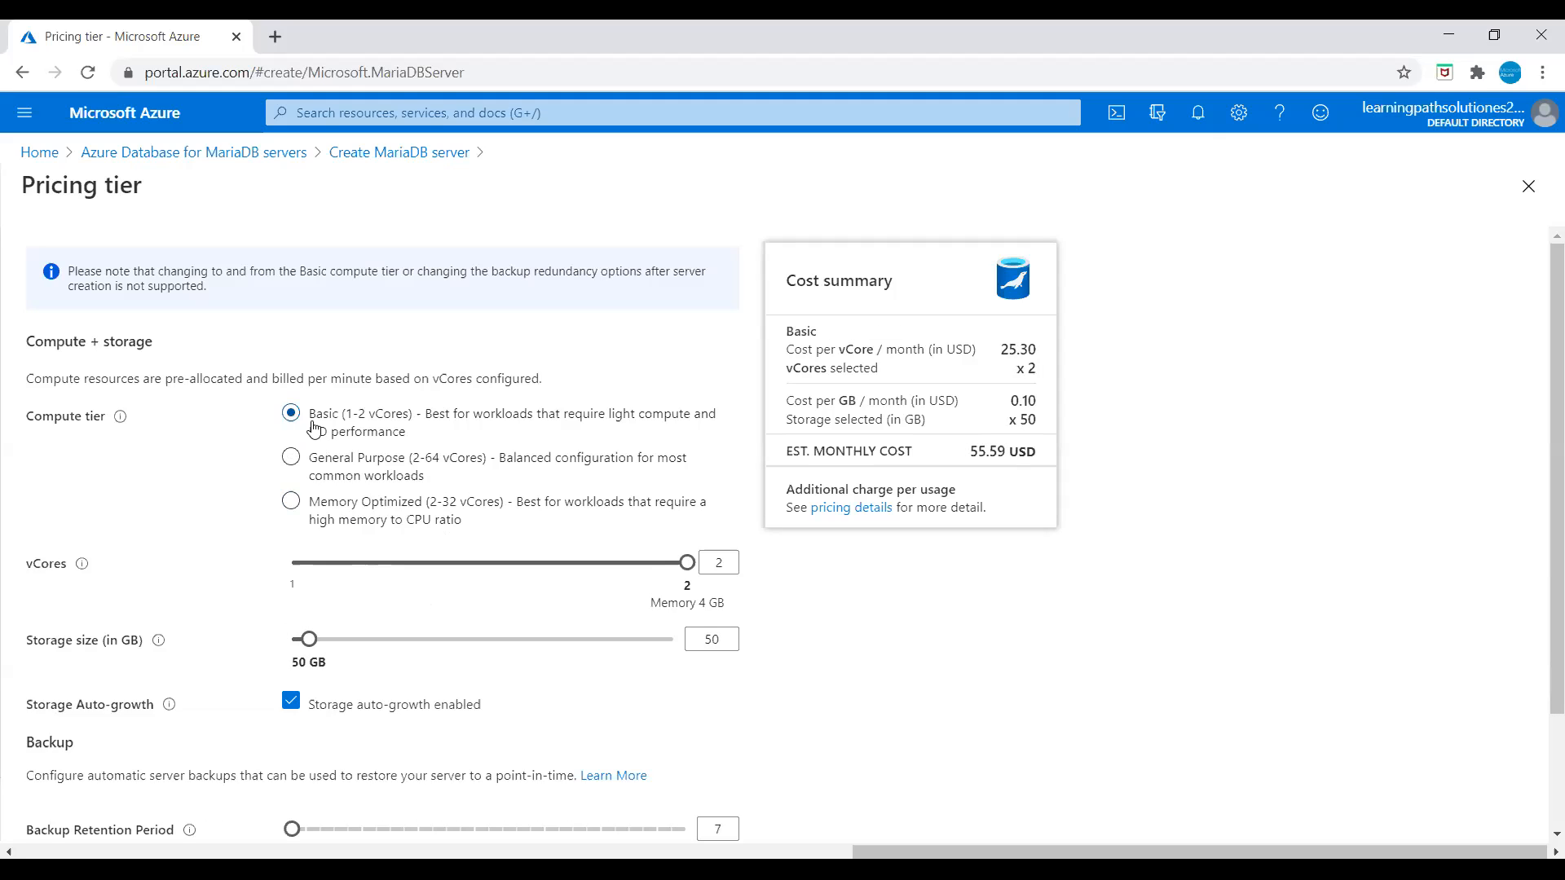
{"action": "left_click_drag", "start_coordinate": [686, 563], "coordinate": [320, 560]}
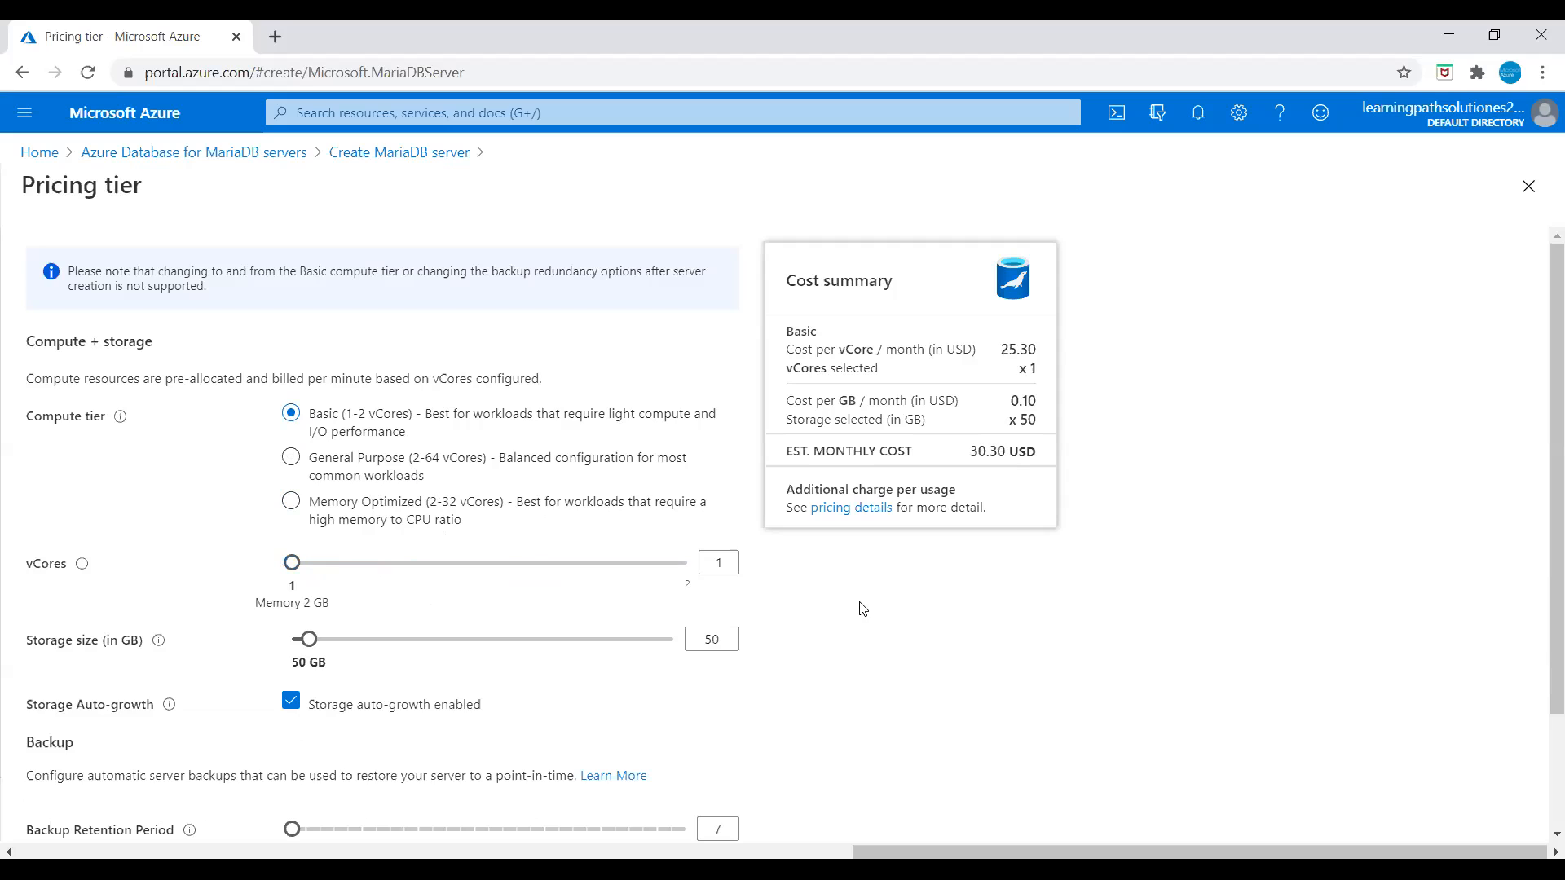
{"action": "left_click_drag", "start_coordinate": [317, 650], "coordinate": [307, 651]}
{"action": "scroll", "coordinate": [60, 630], "scroll_direction": "down", "scroll_amount": 2}
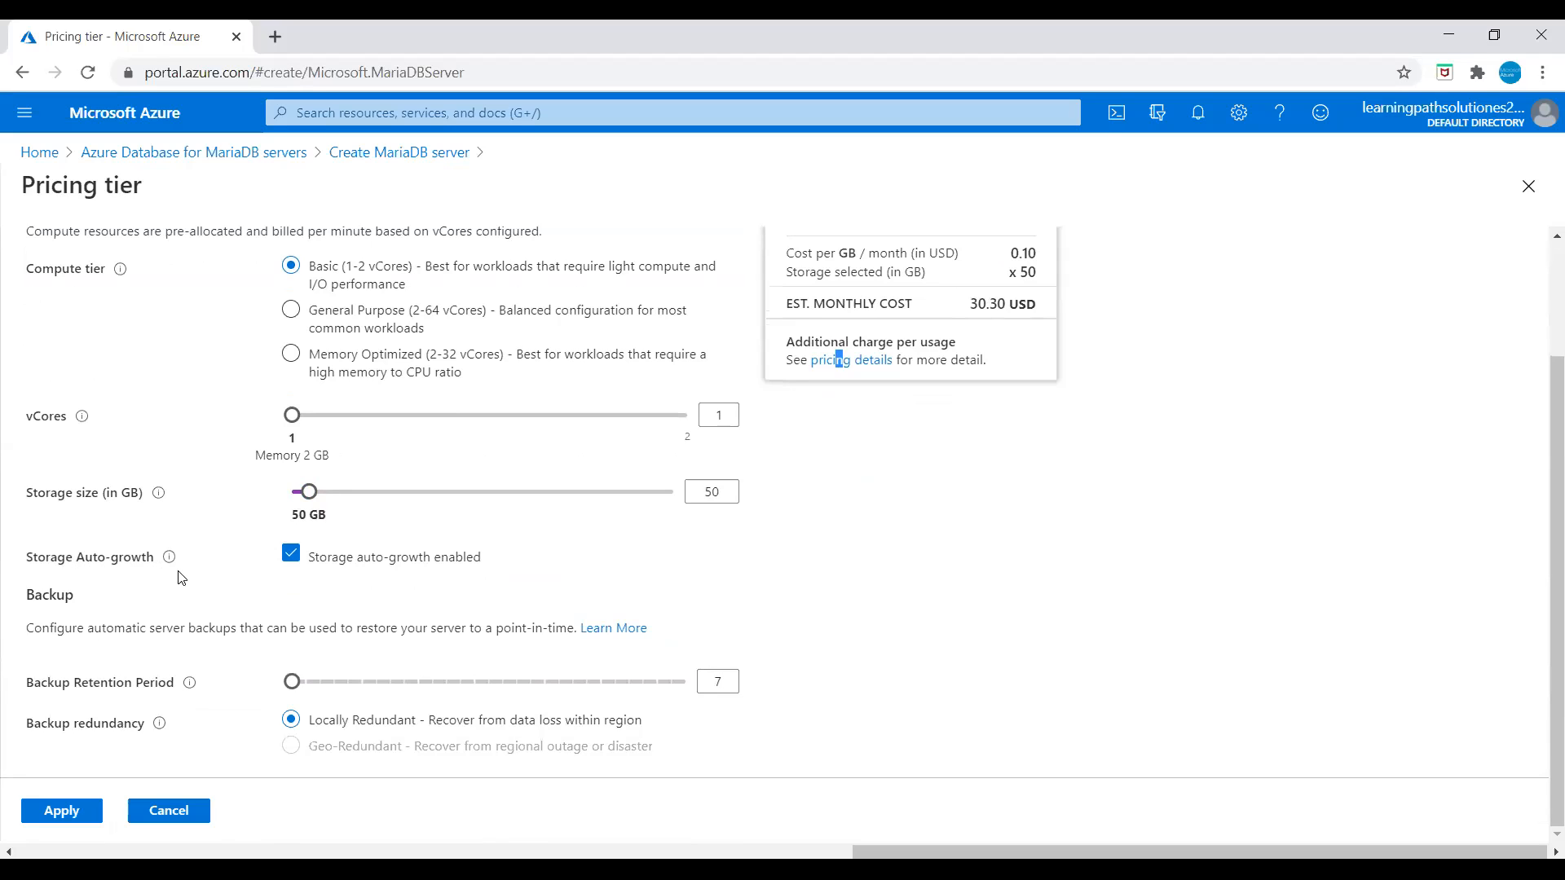
{"action": "left_click", "coordinate": [293, 557]}
{"action": "scroll", "coordinate": [923, 632], "scroll_direction": "up", "scroll_amount": 1}
{"action": "scroll", "coordinate": [923, 632], "scroll_direction": "down", "scroll_amount": 1}
{"action": "left_click", "coordinate": [65, 815]}
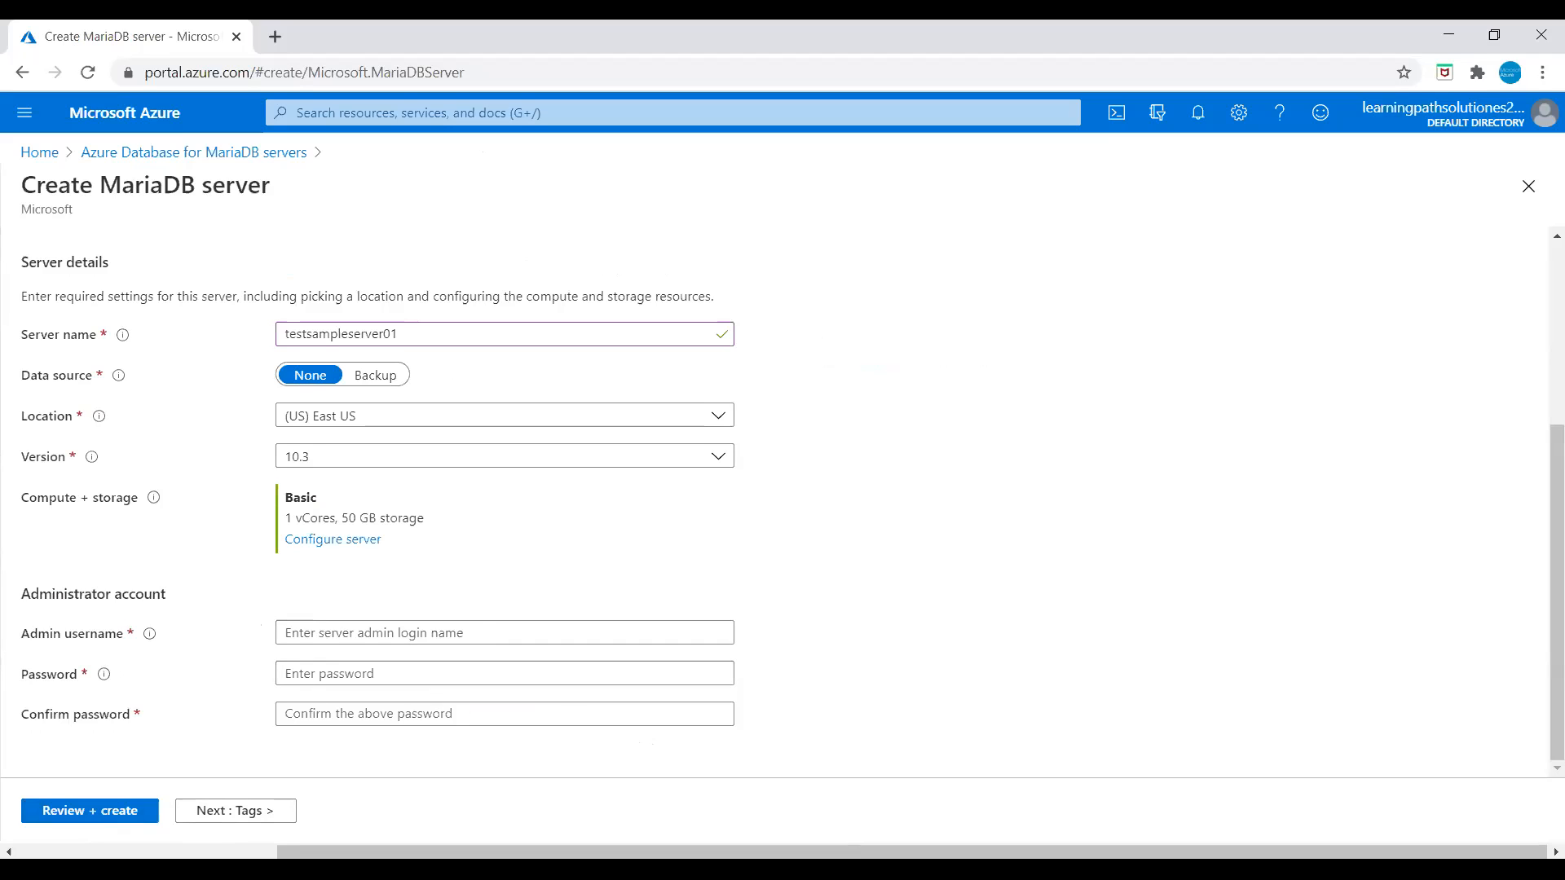
Step: Enter the admin username and a confirmed password, then bring up the Review + create summary
{"action": "left_click", "coordinate": [383, 634]}
{"action": "type", "text": "azureuser"}
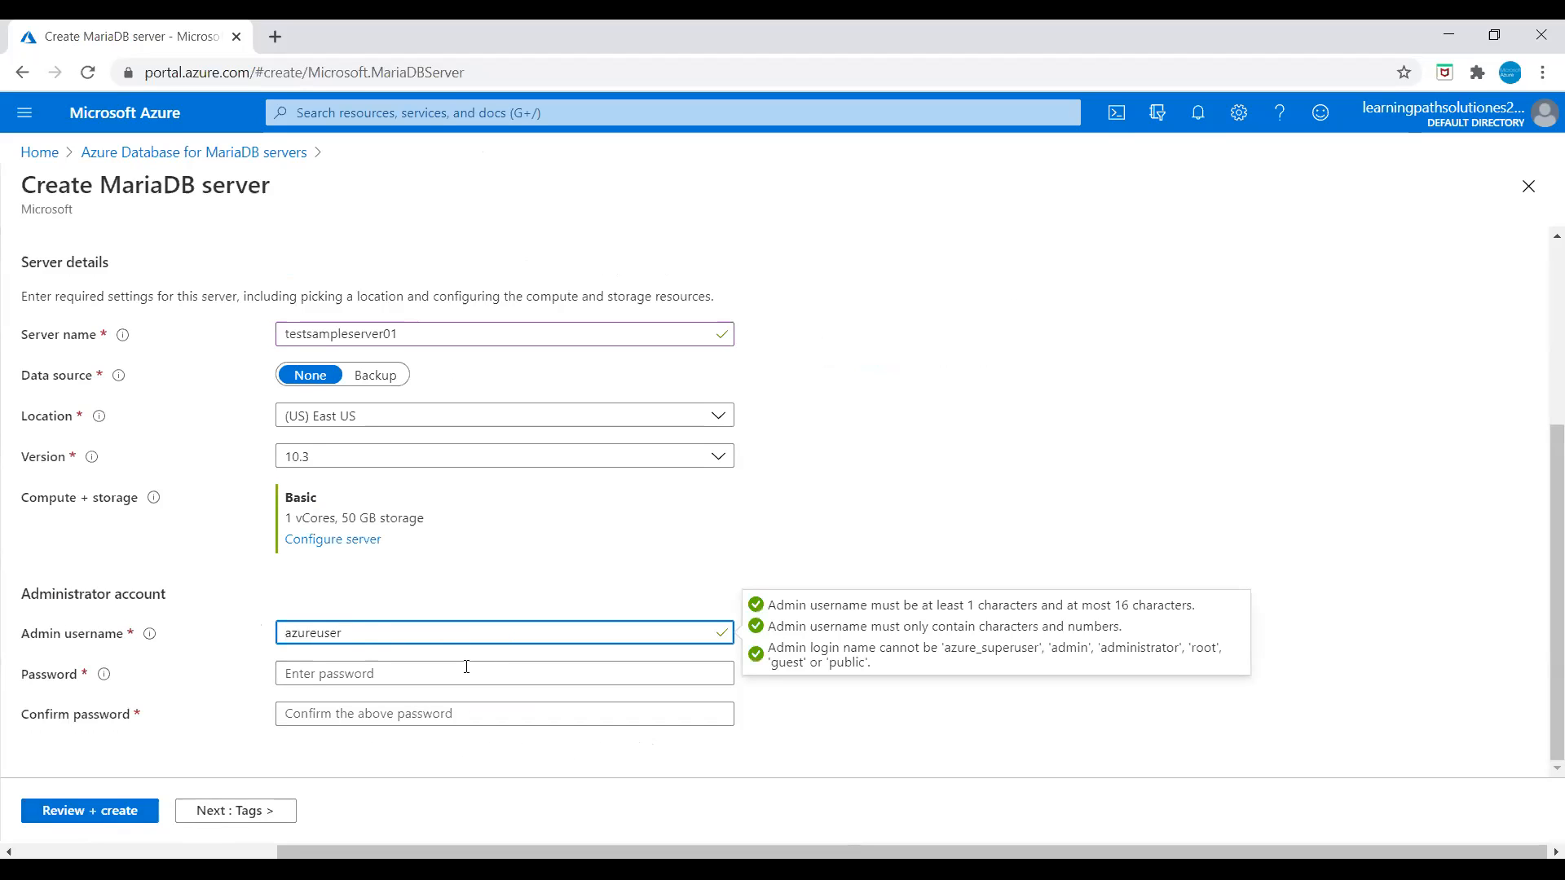
{"action": "left_click", "coordinate": [412, 669]}
{"action": "type", "text": "P"}
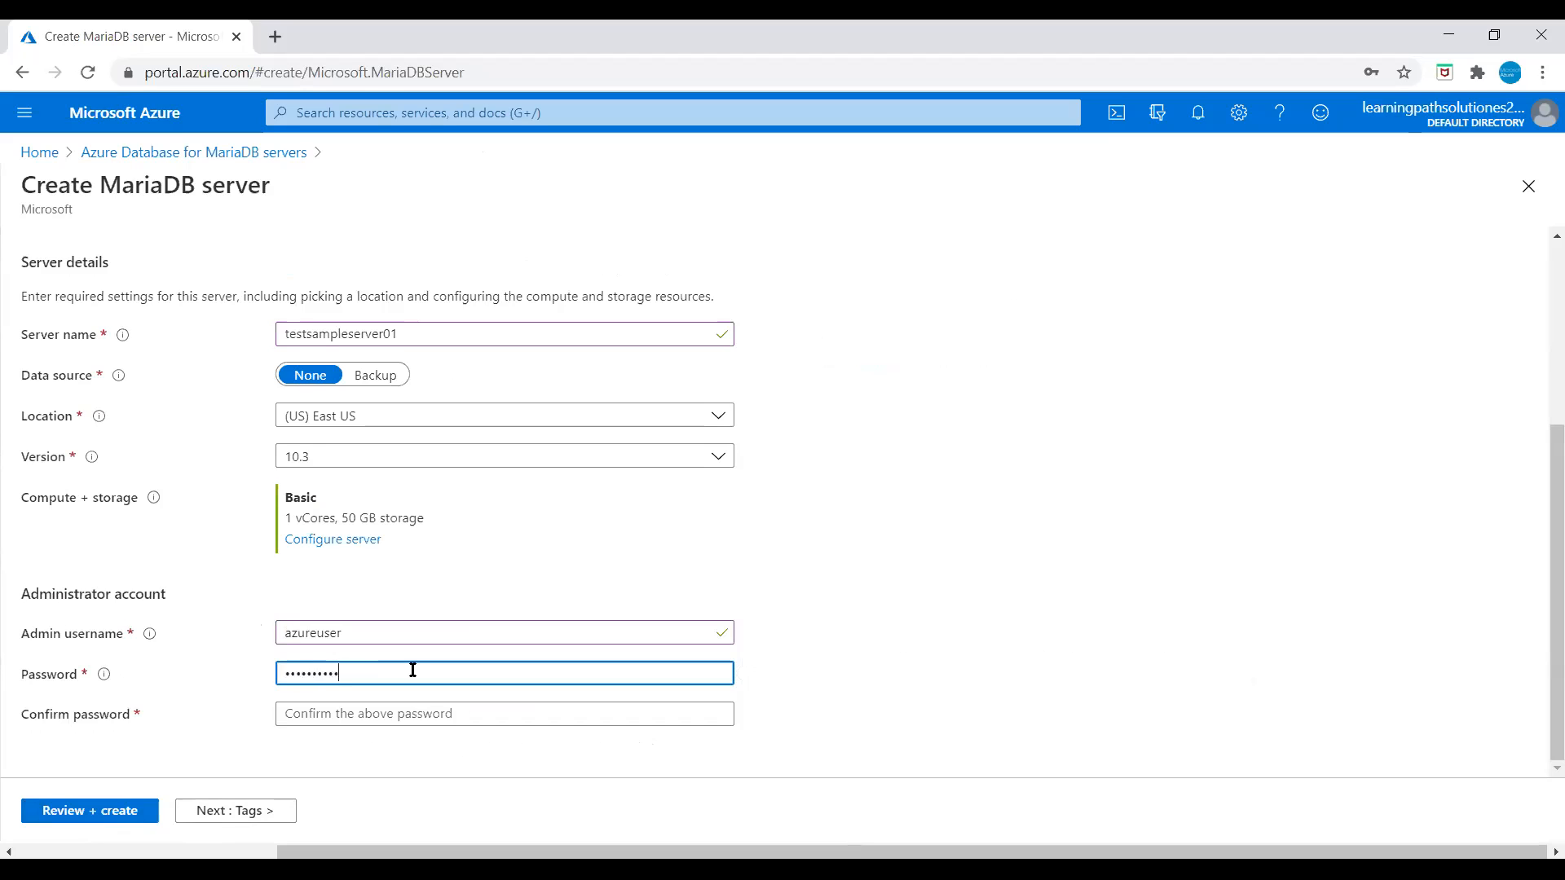
{"action": "key", "text": "Tab"}
{"action": "type", "text": "Pa"}
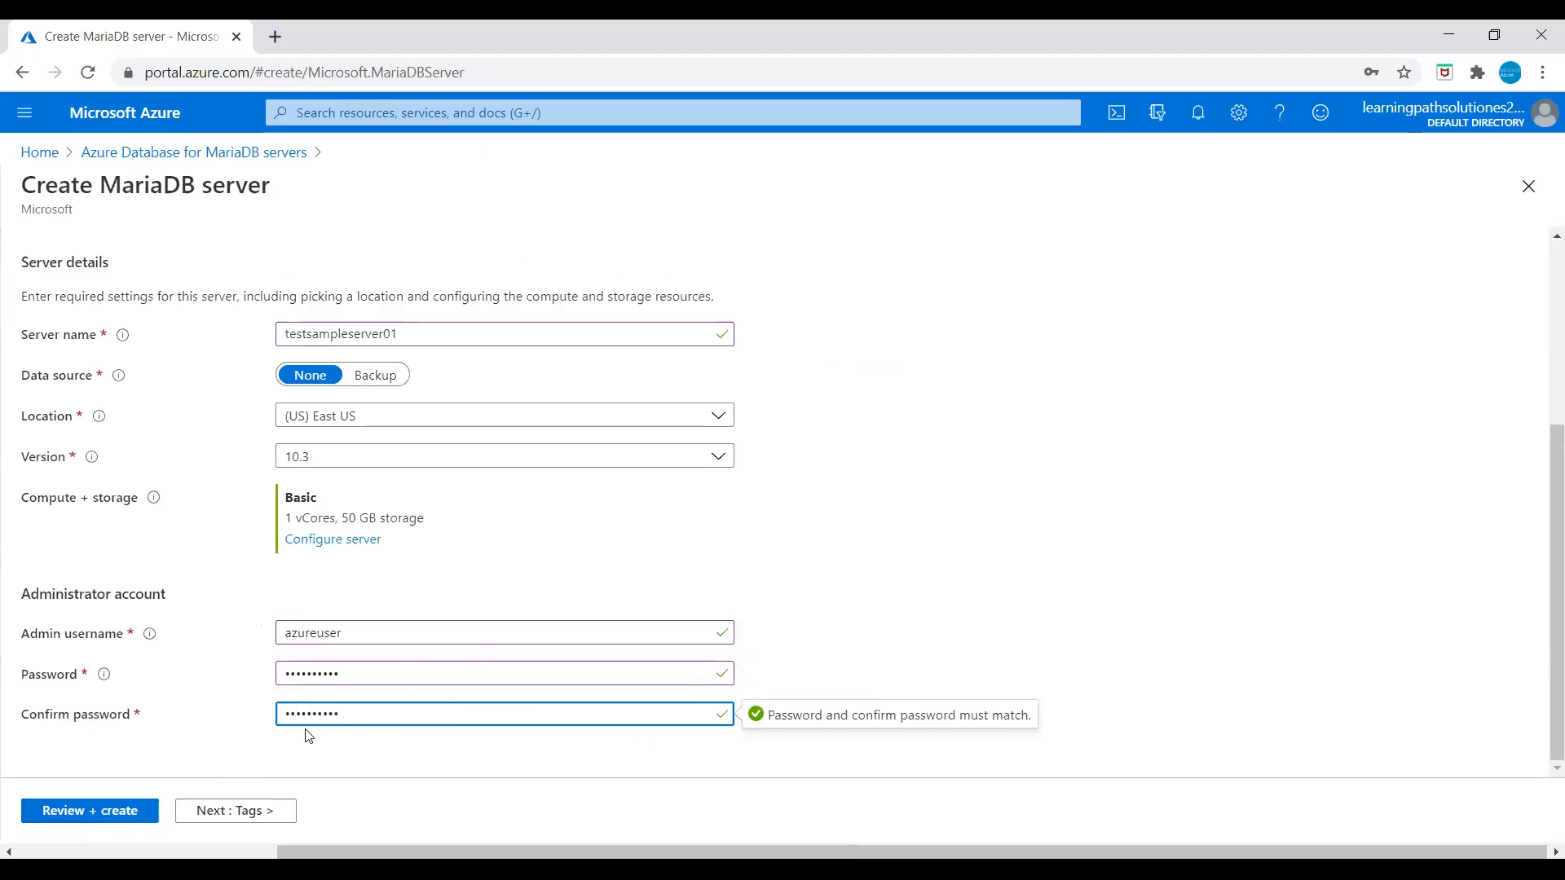
{"action": "left_click", "coordinate": [112, 811]}
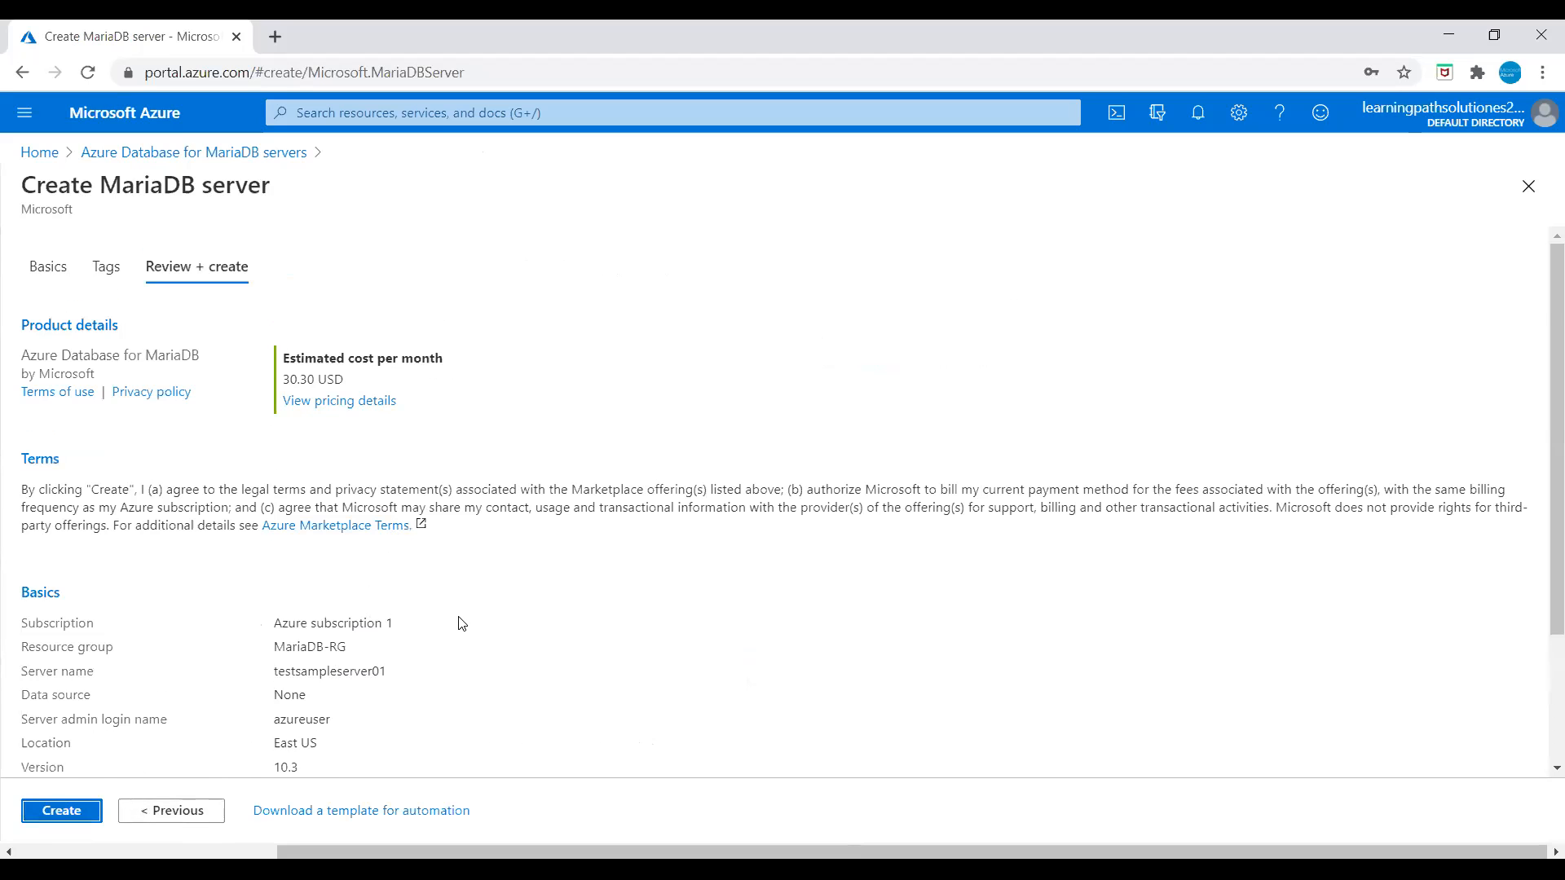
Step: Look over the review summary and submit the MariaDB server for deployment
{"action": "scroll", "coordinate": [452, 623], "scroll_direction": "down", "scroll_amount": 1}
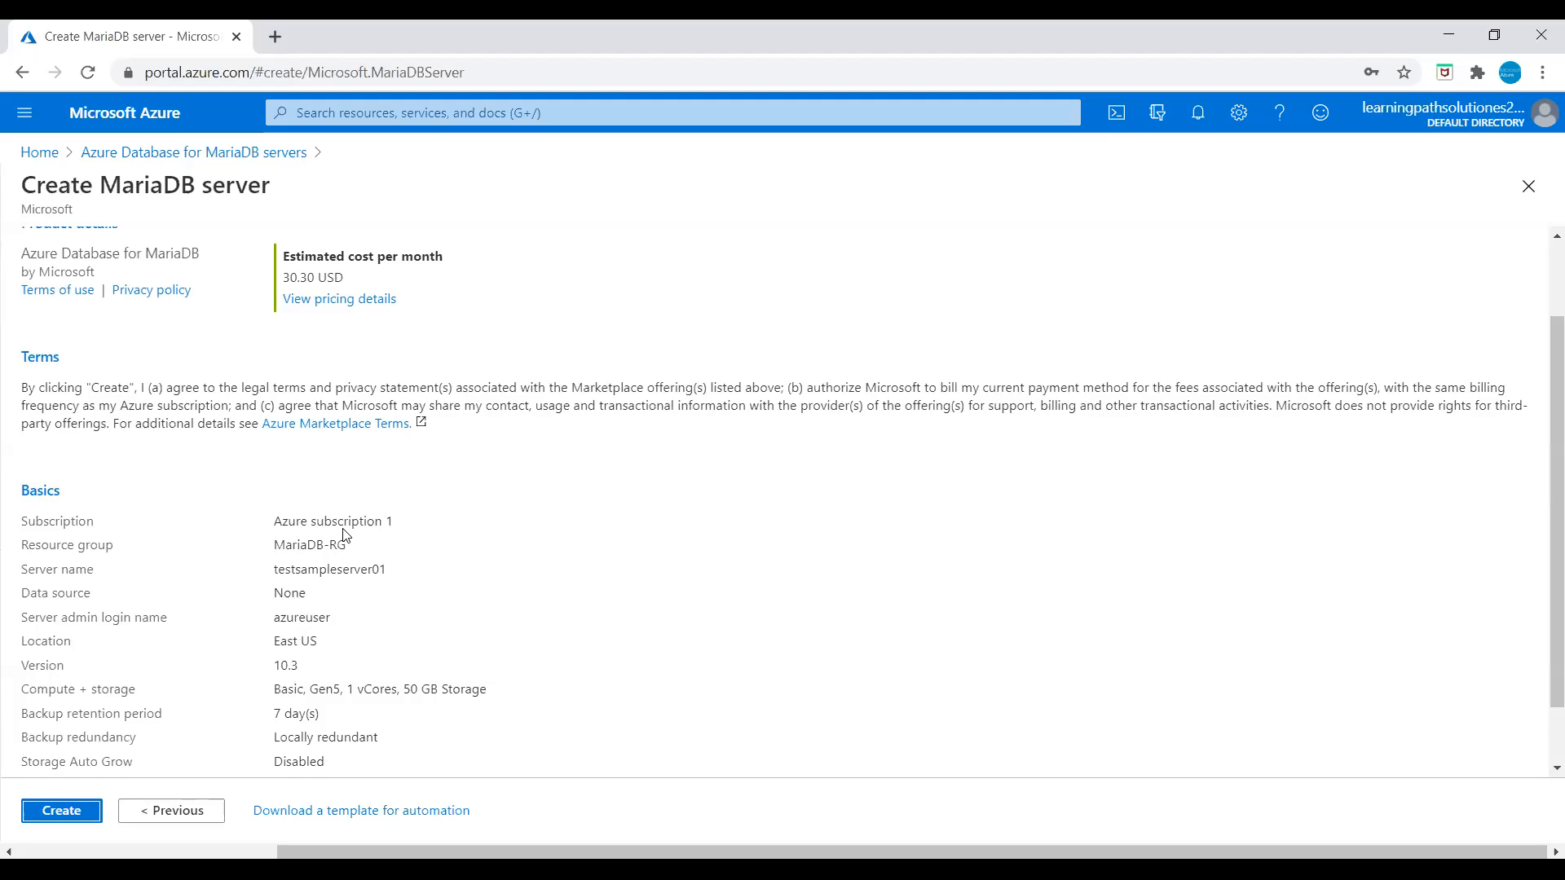
{"action": "scroll", "coordinate": [375, 636], "scroll_direction": "down", "scroll_amount": 1}
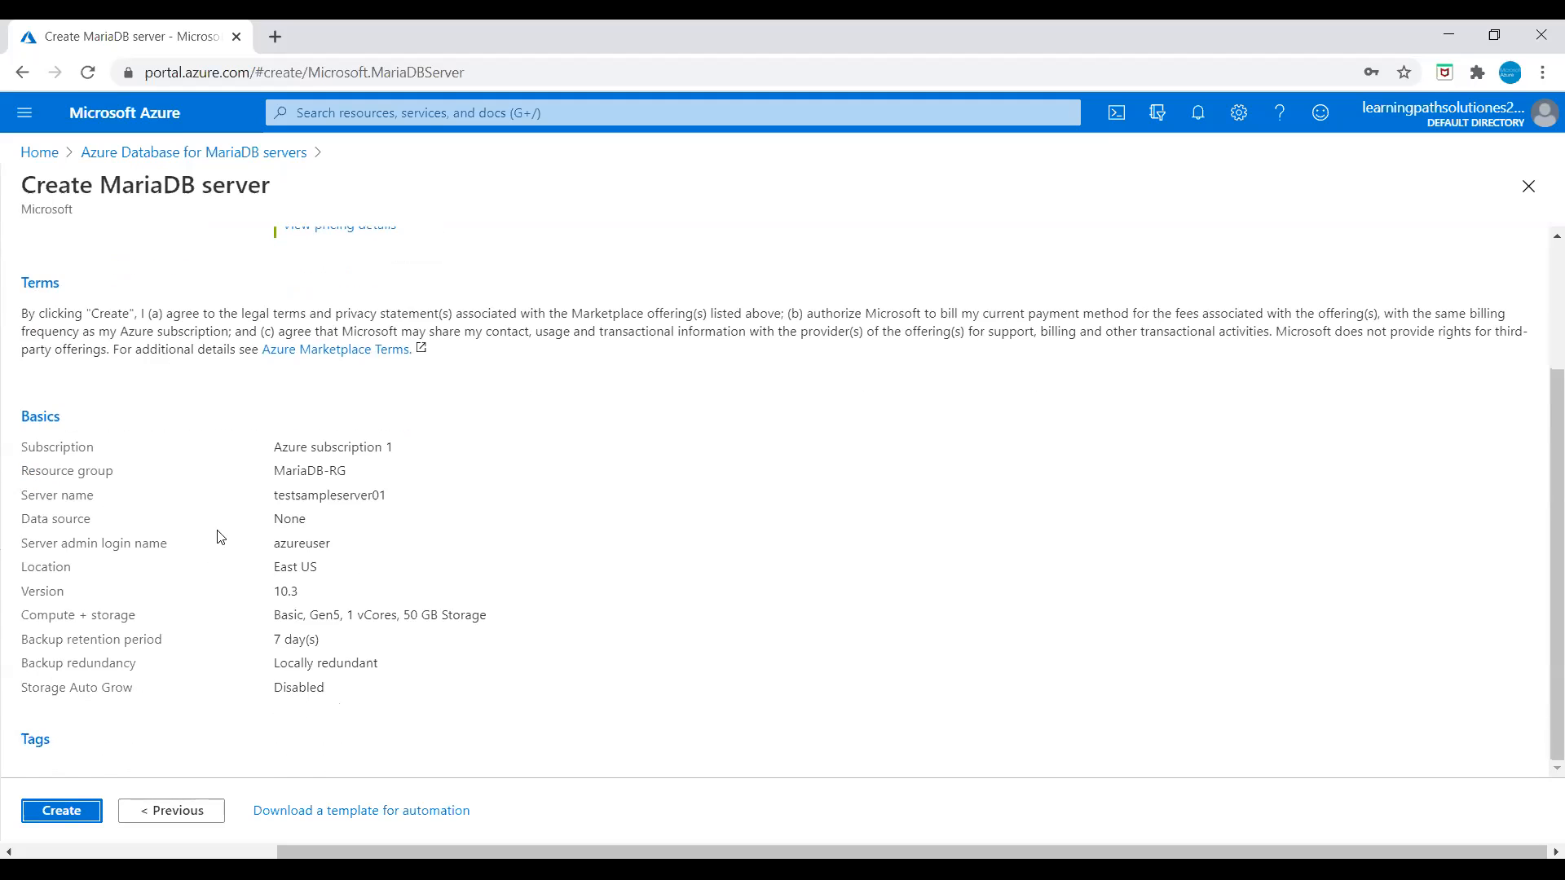
{"action": "left_click", "coordinate": [72, 812]}
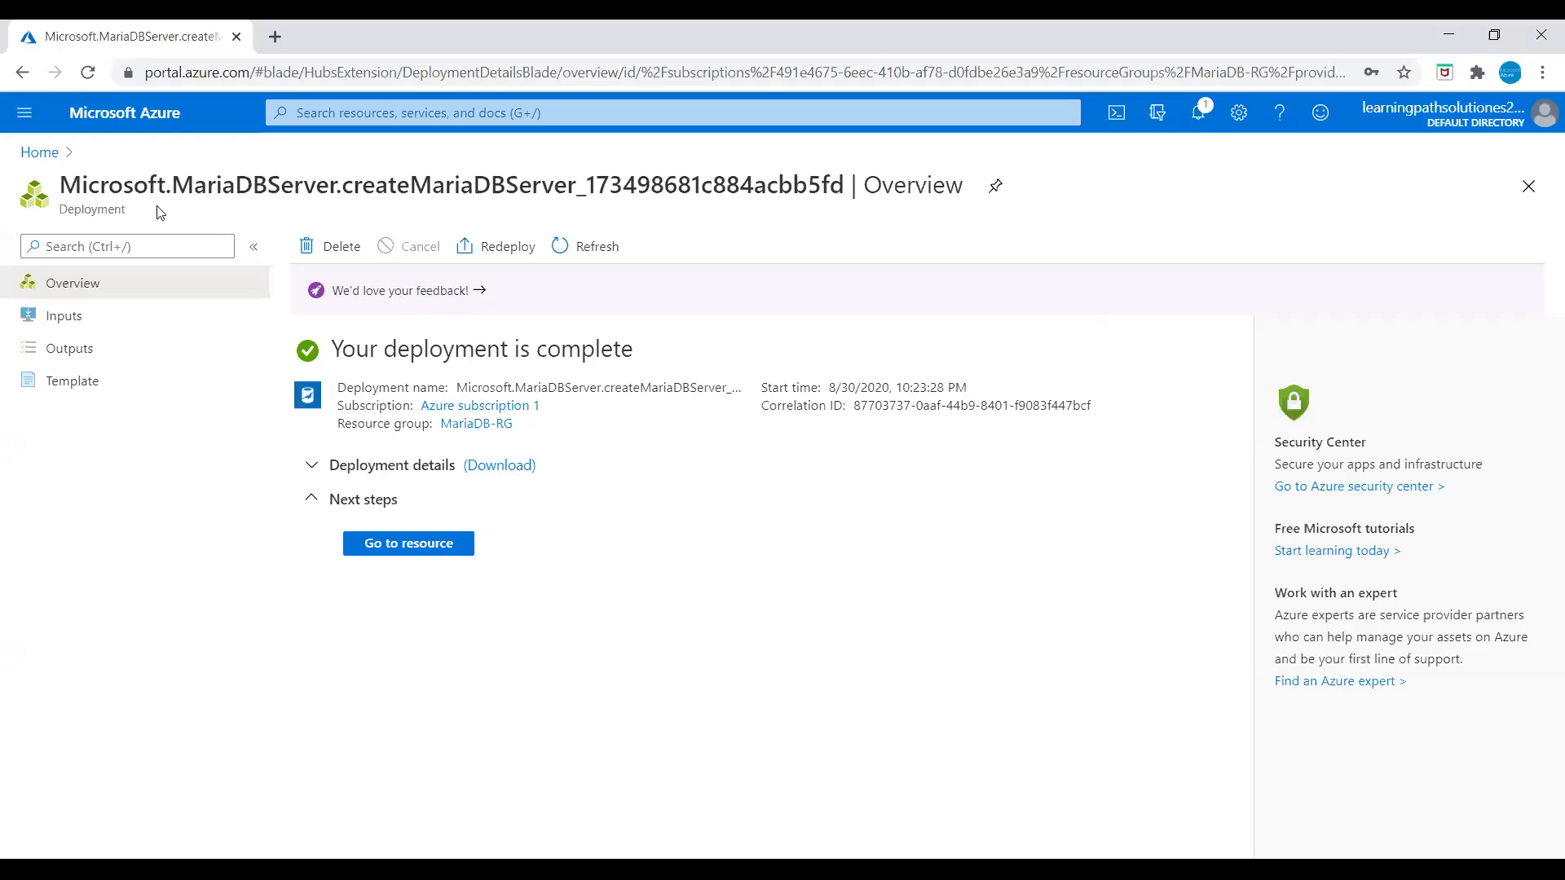
Step: Navigate from Home through Resource groups and MariaDB-RG to the testsampleserver01 overview
{"action": "left_click", "coordinate": [39, 153]}
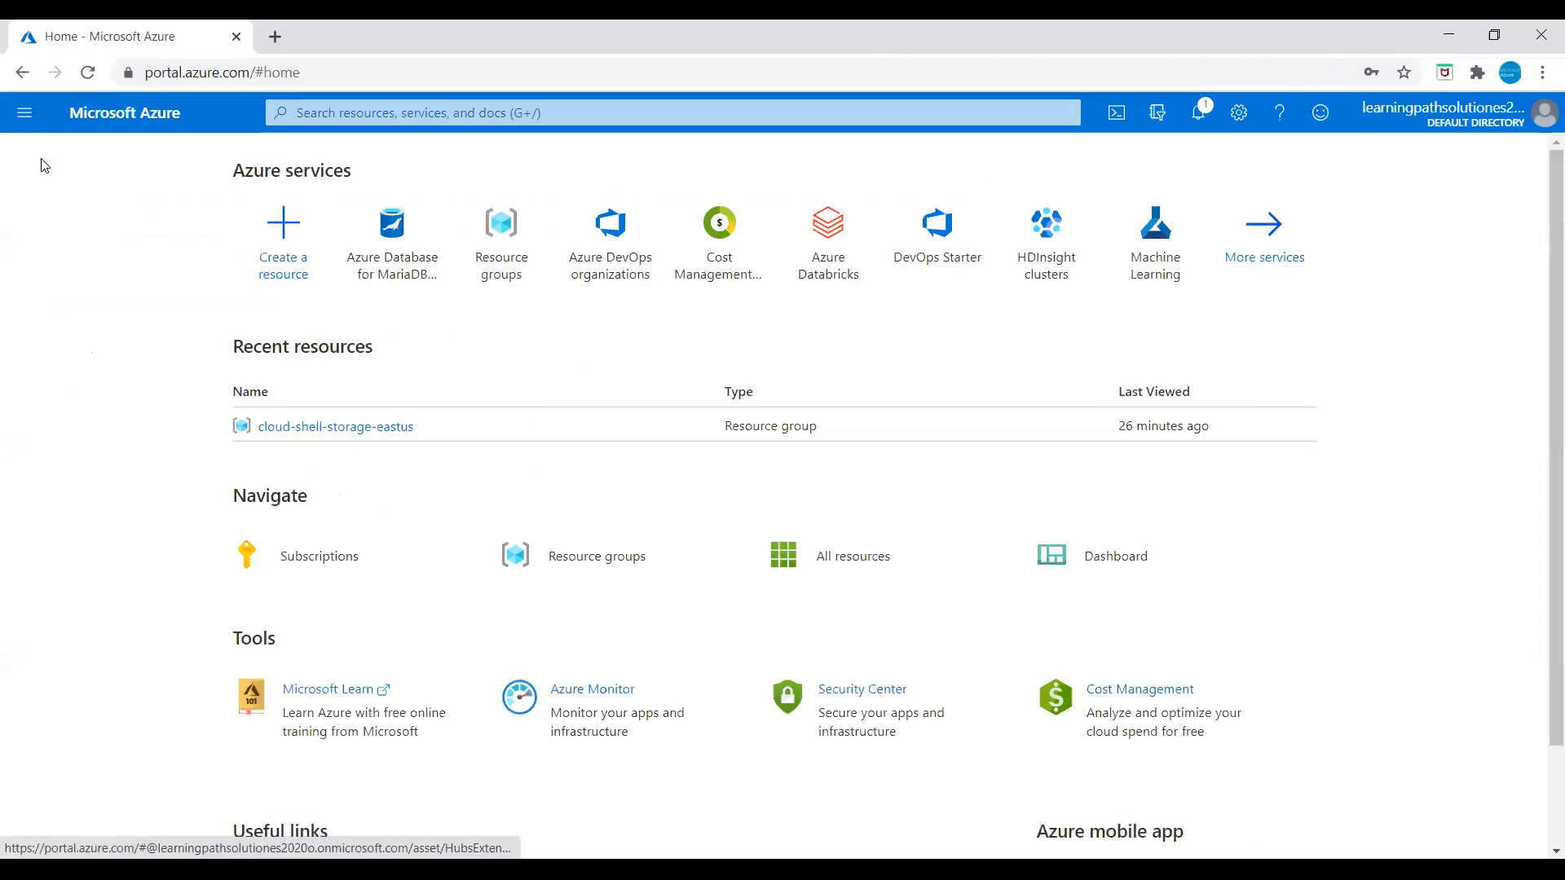
{"action": "left_click", "coordinate": [503, 238]}
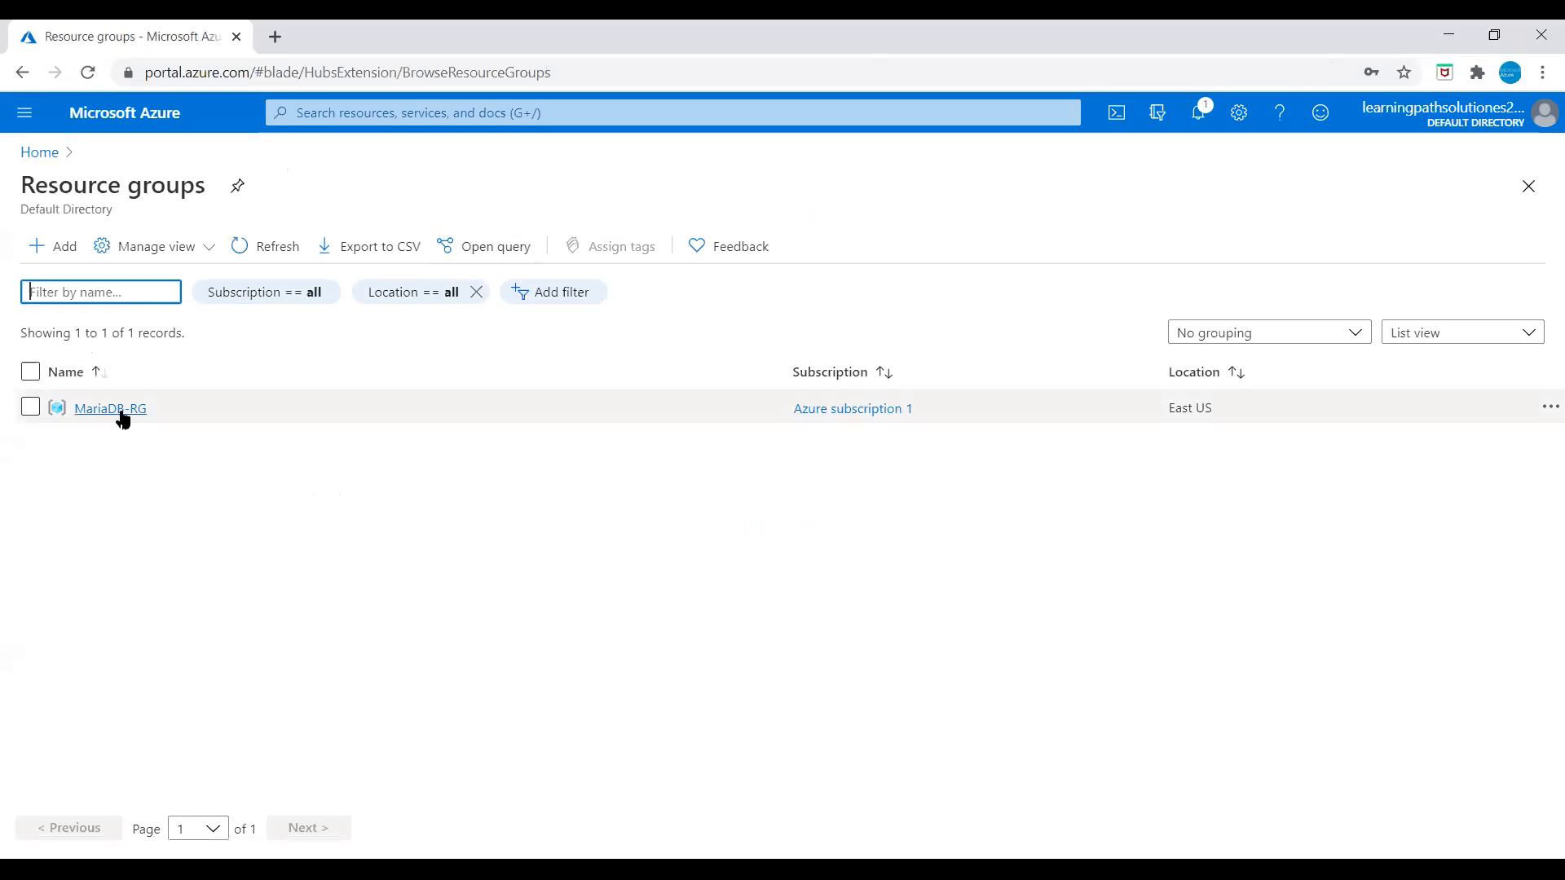
{"action": "left_click", "coordinate": [122, 418]}
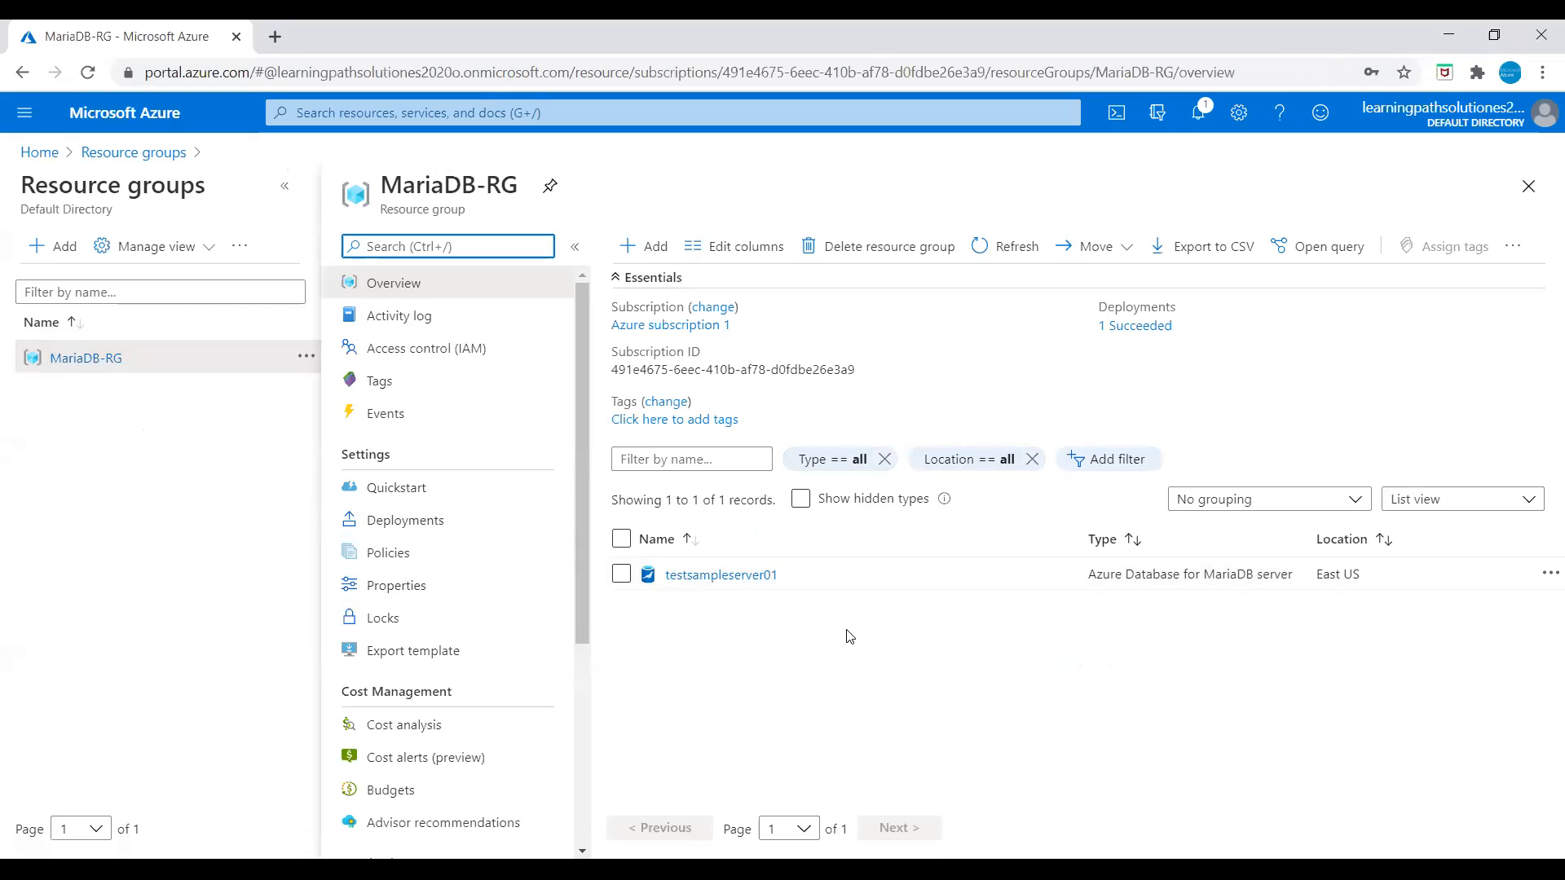
{"action": "left_click", "coordinate": [708, 581]}
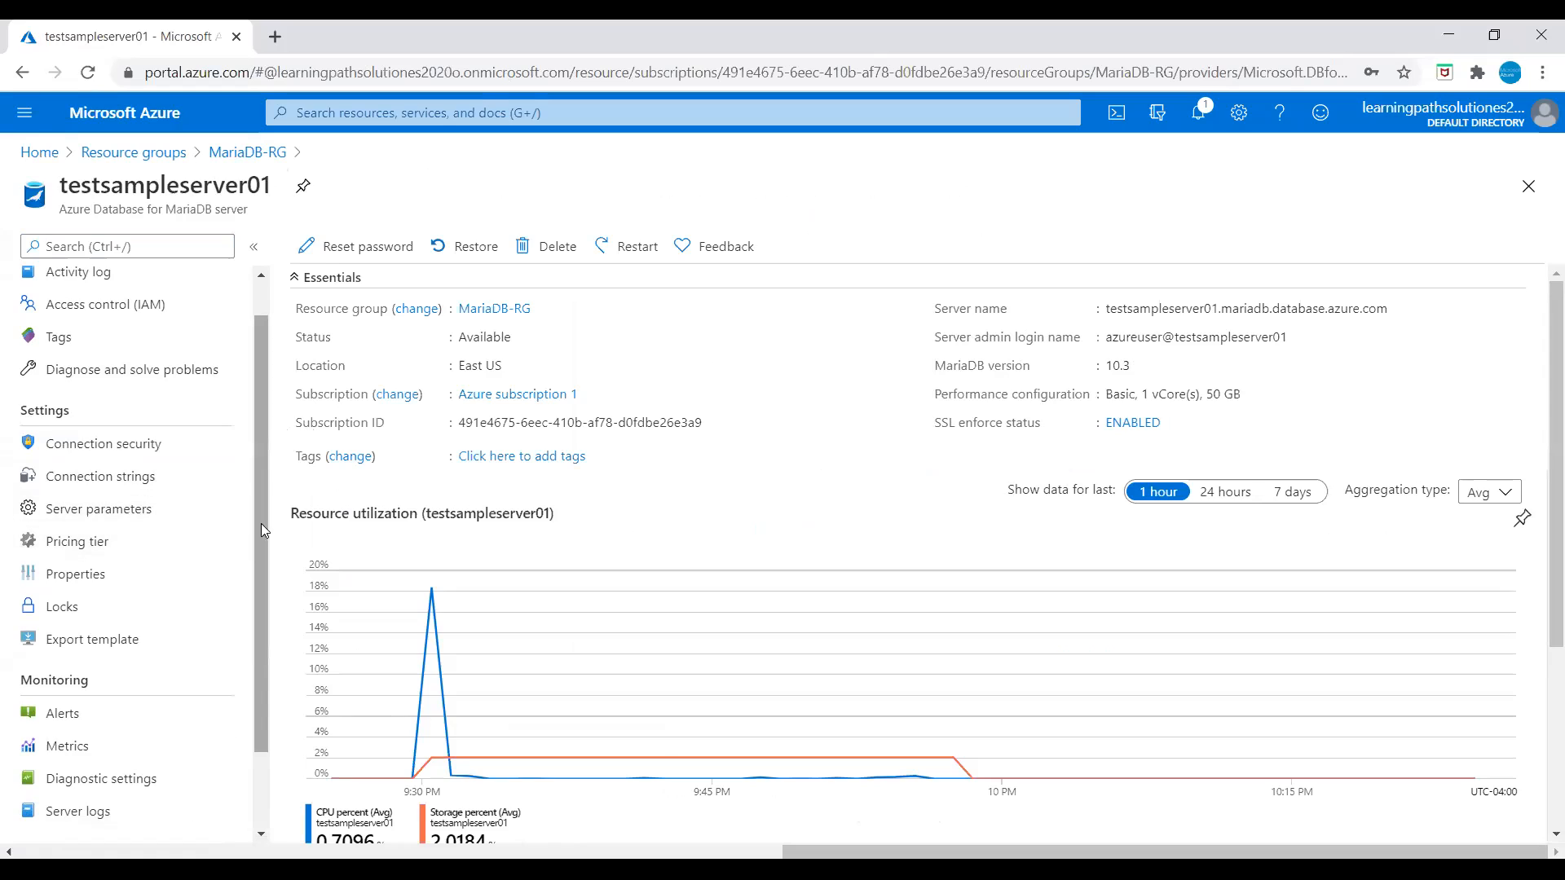
{"action": "left_click_drag", "start_coordinate": [262, 522], "coordinate": [264, 598]}
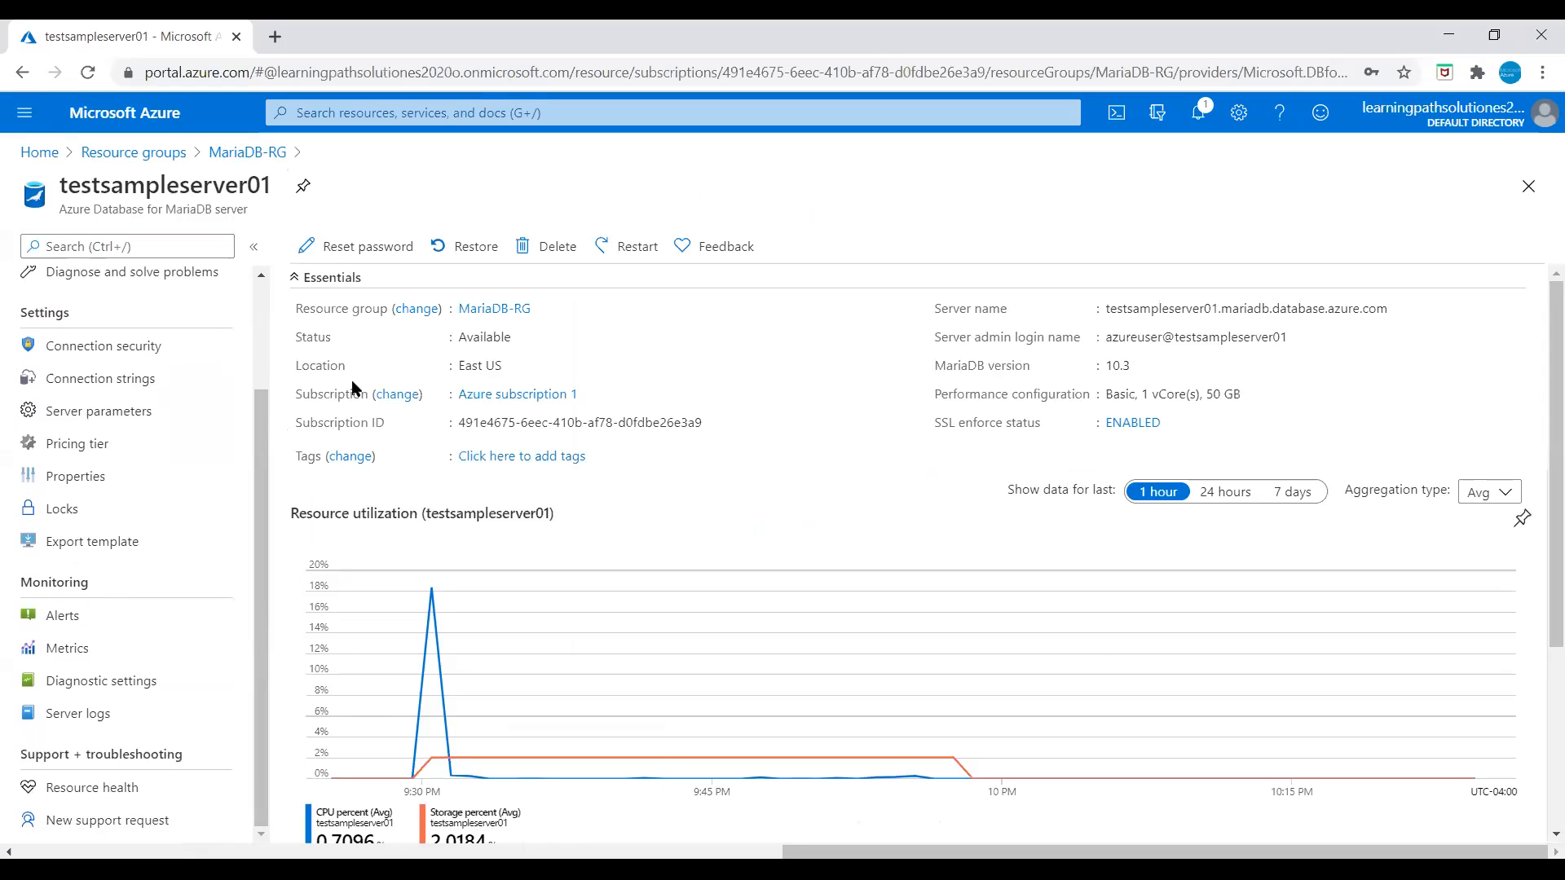
Step: Turn on storage auto-growth in testsampleserver01's Pricing tier and apply the update
{"action": "left_click", "coordinate": [98, 445]}
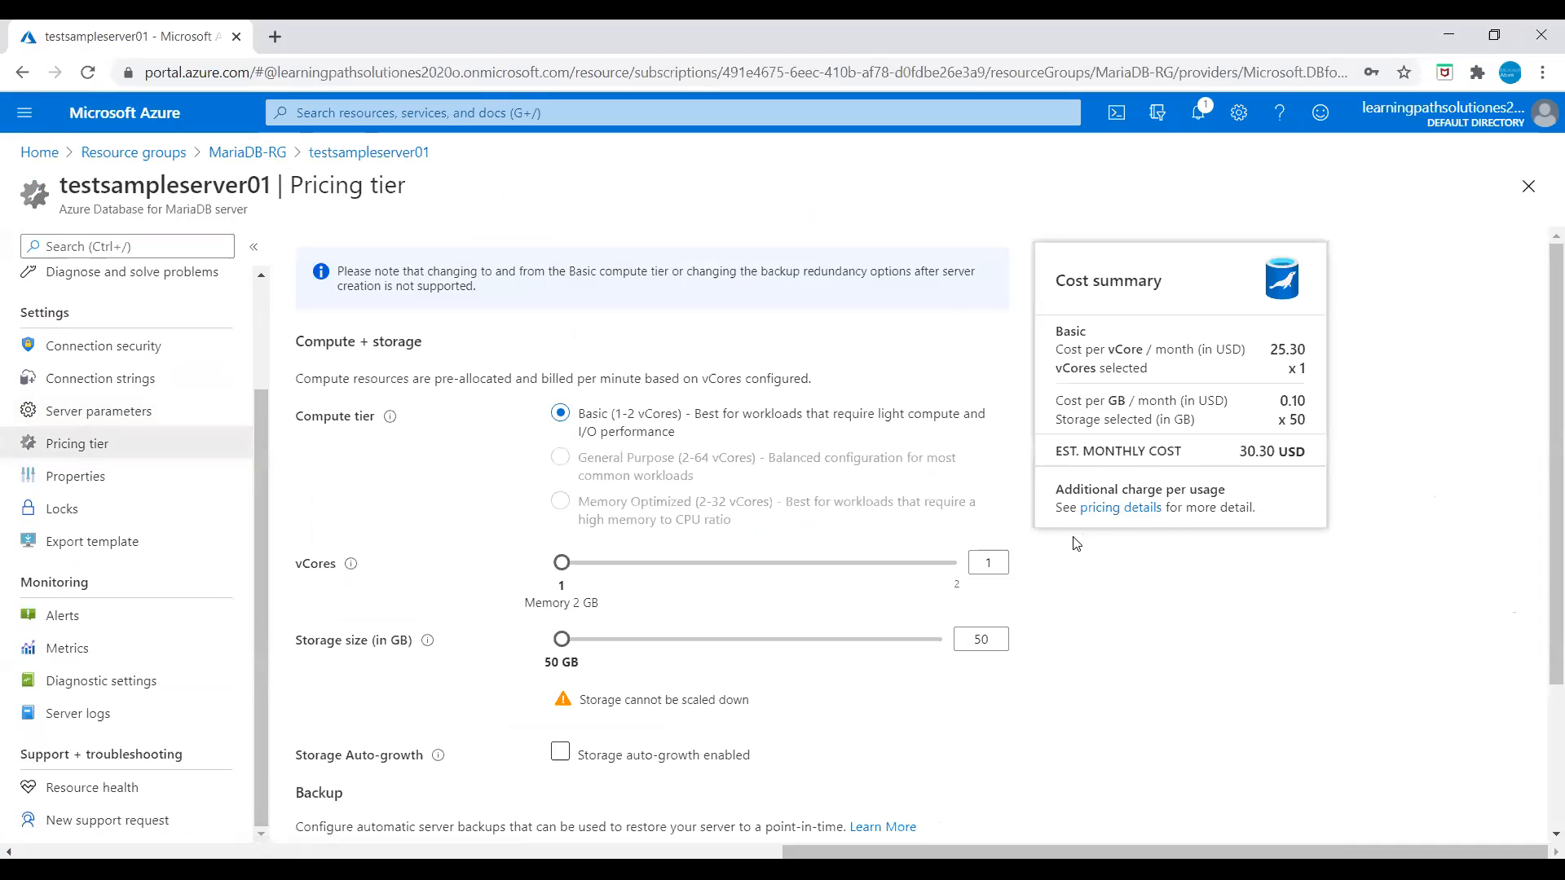
{"action": "scroll", "coordinate": [1070, 571], "scroll_direction": "down", "scroll_amount": 3}
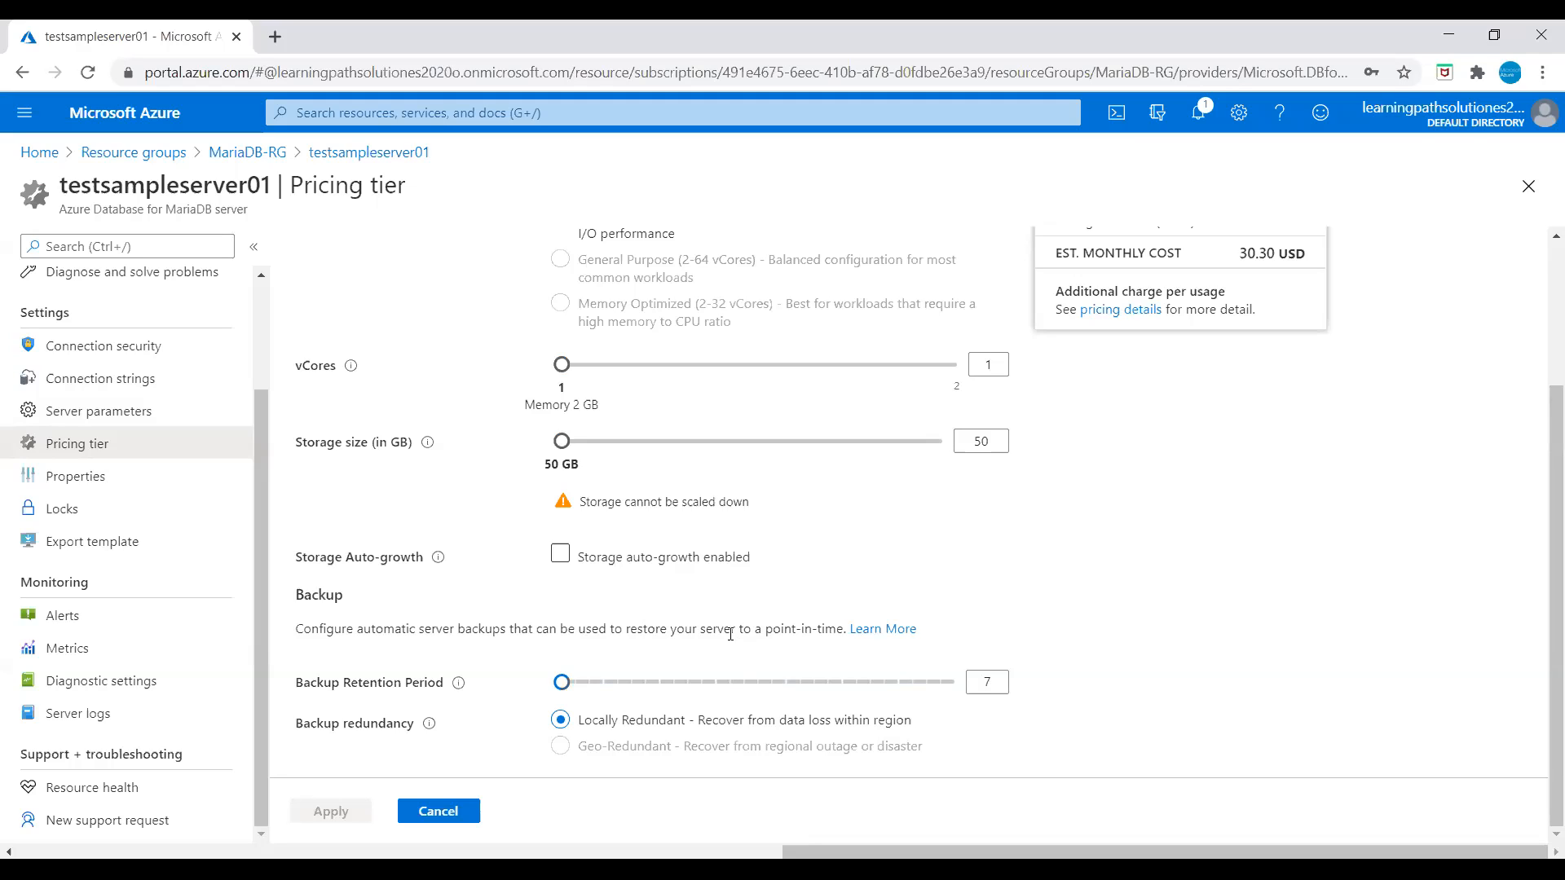
{"action": "left_click", "coordinate": [560, 556]}
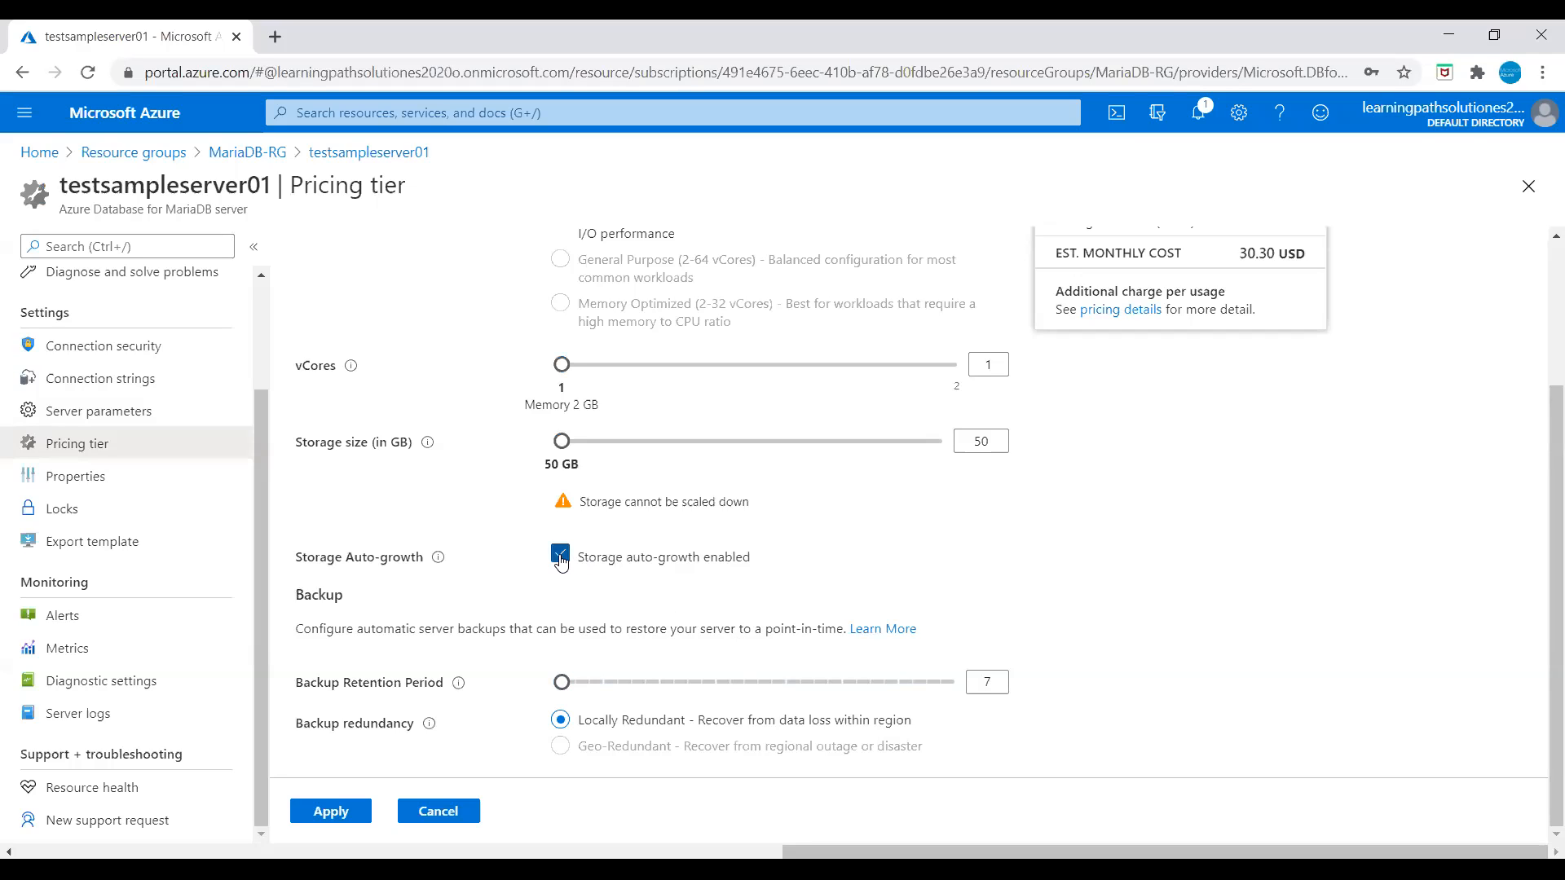
{"action": "left_click", "coordinate": [334, 812]}
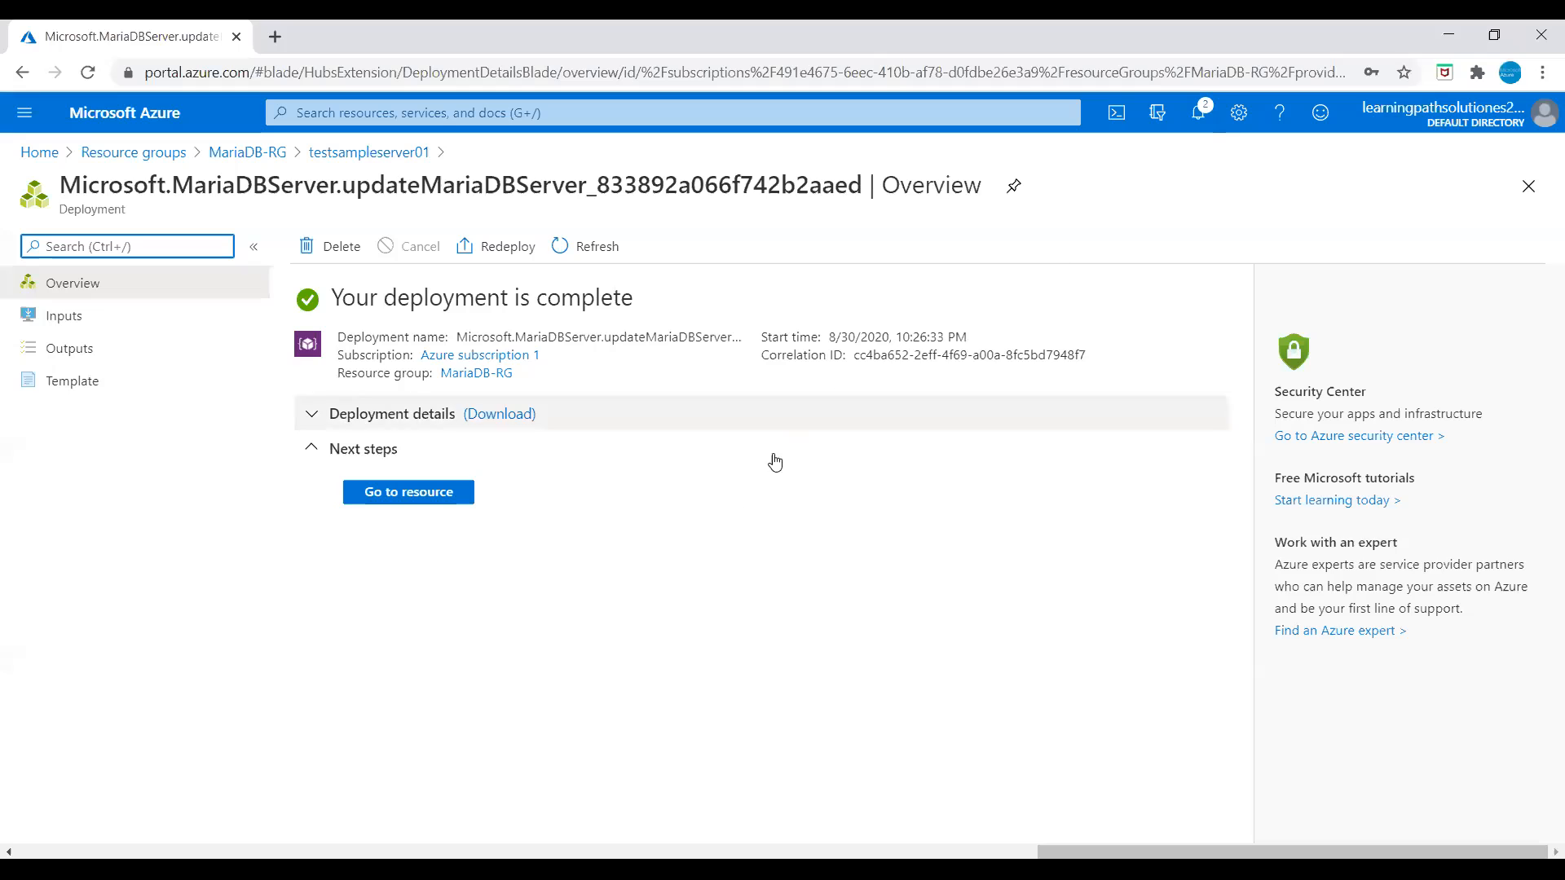
Step: Return to testsampleserver01 and toggle storage auto-growth on and off in Pricing tier
{"action": "left_click", "coordinate": [408, 494]}
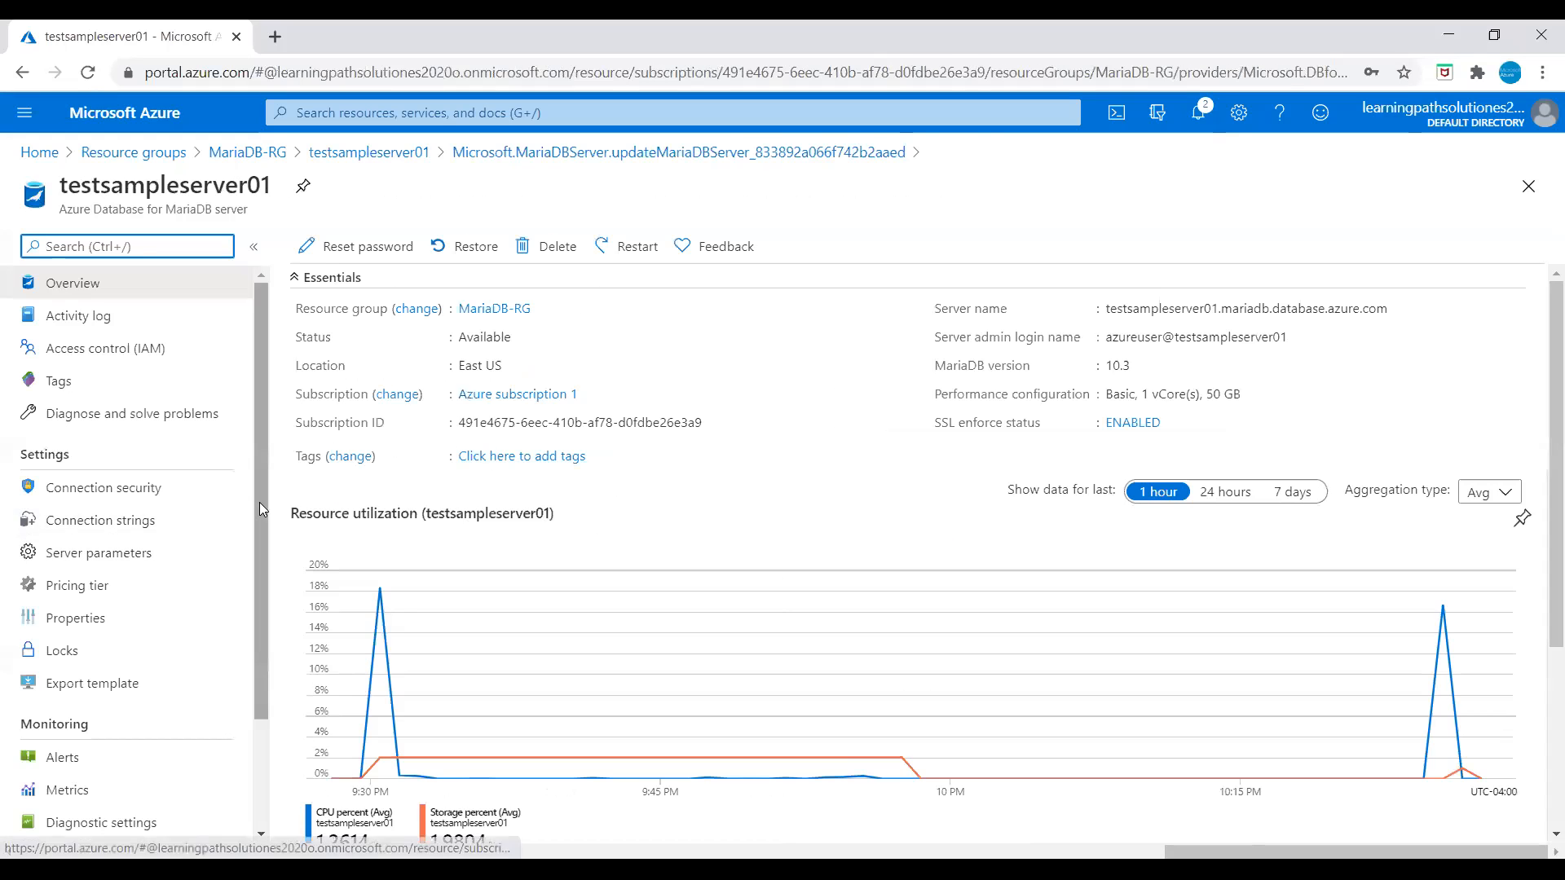
{"action": "left_click", "coordinate": [150, 583]}
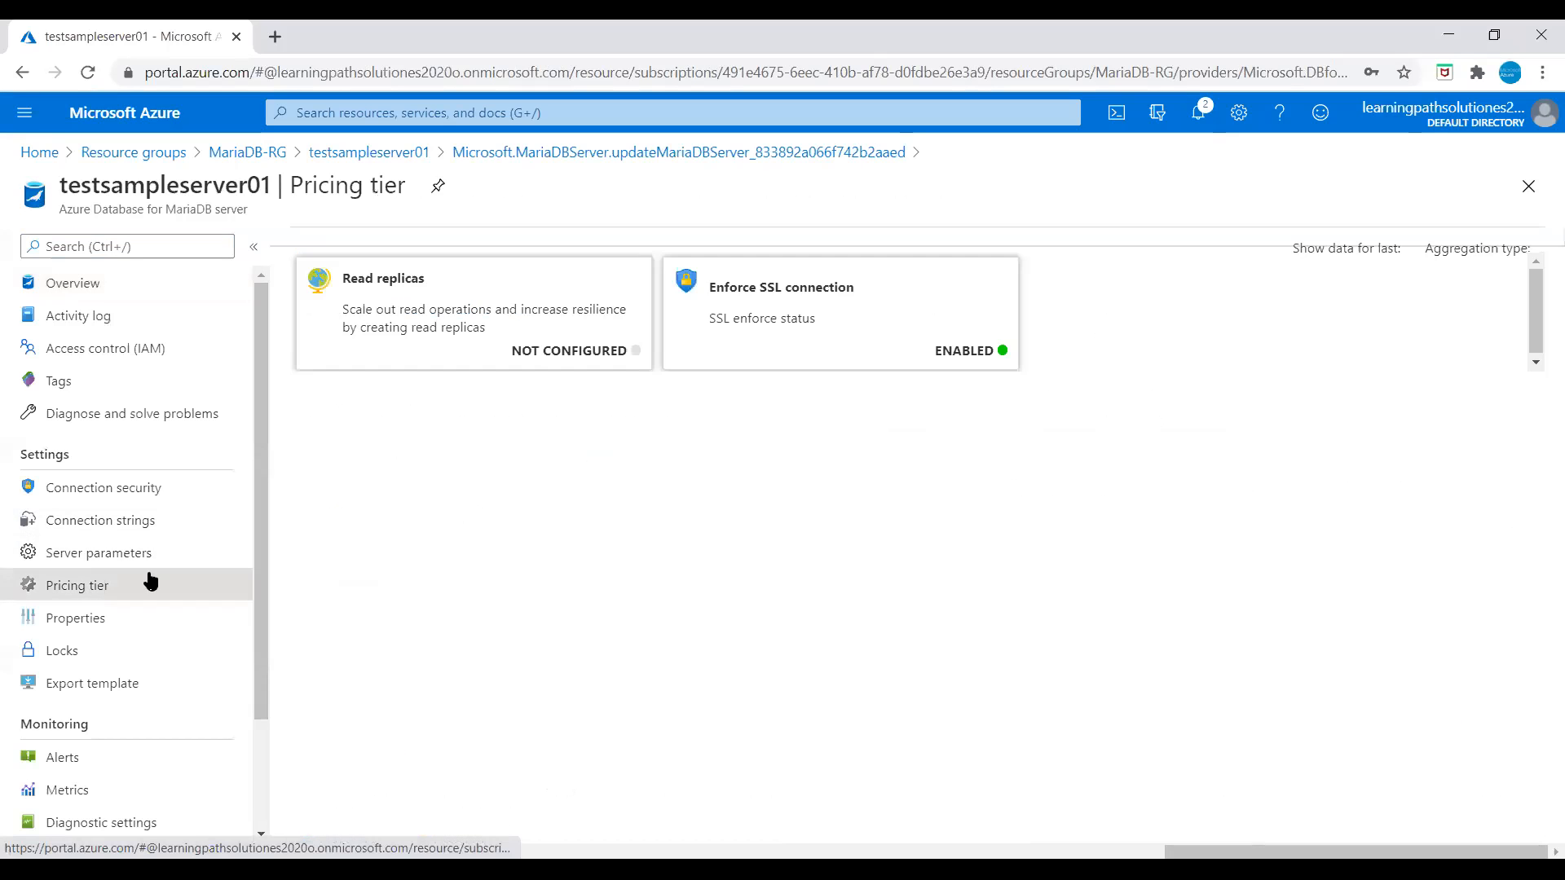
{"action": "scroll", "coordinate": [558, 571], "scroll_direction": "down", "scroll_amount": 3}
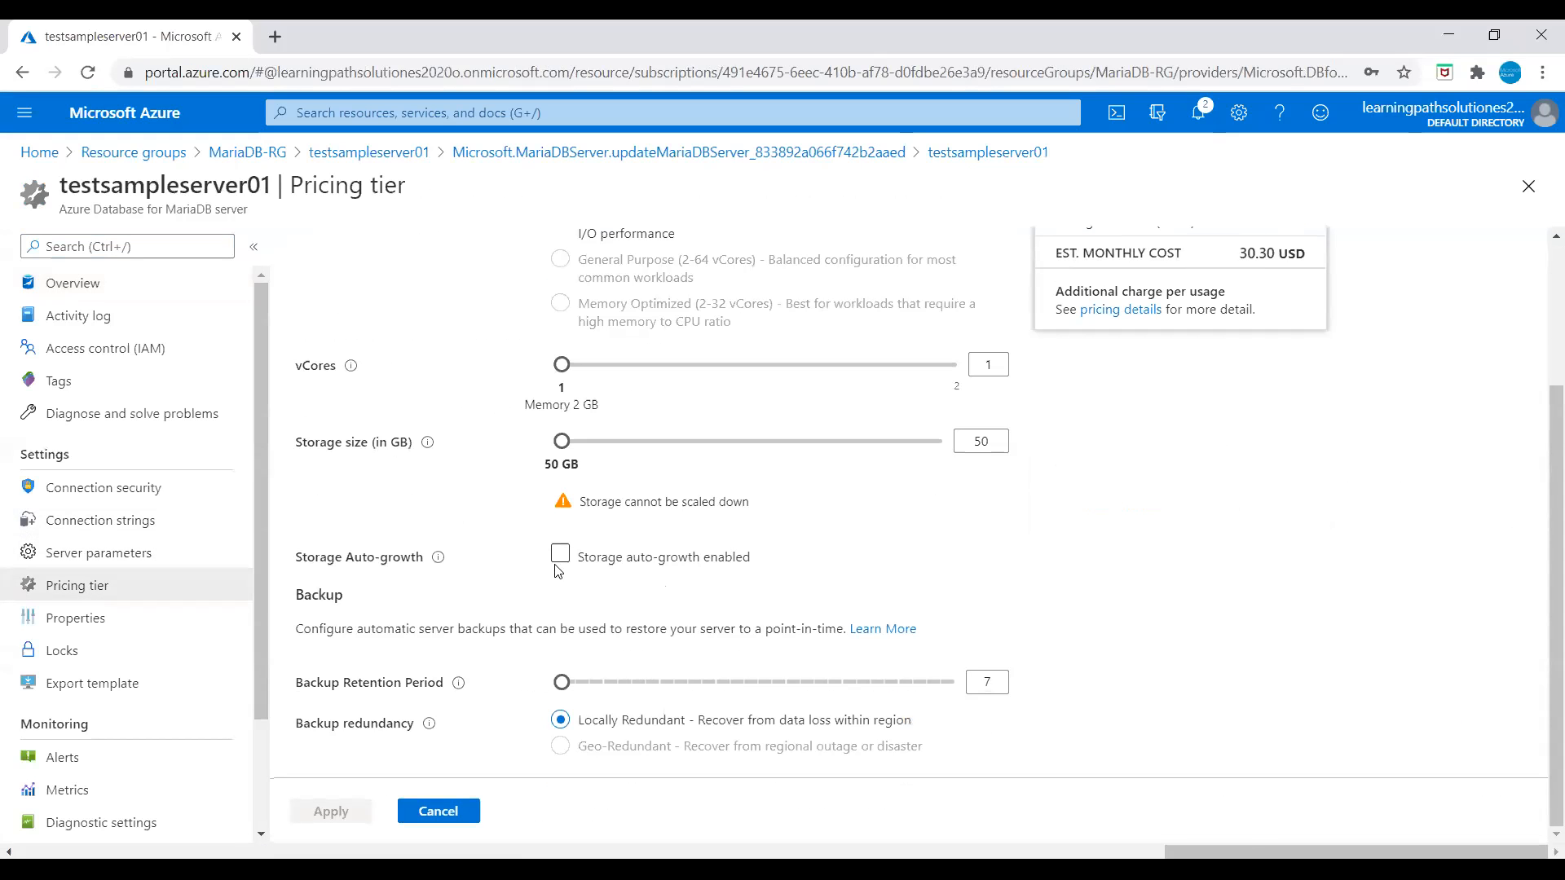
{"action": "left_click", "coordinate": [562, 555]}
{"action": "left_click", "coordinate": [561, 555]}
{"action": "scroll", "coordinate": [1191, 560], "scroll_direction": "up", "scroll_amount": 3}
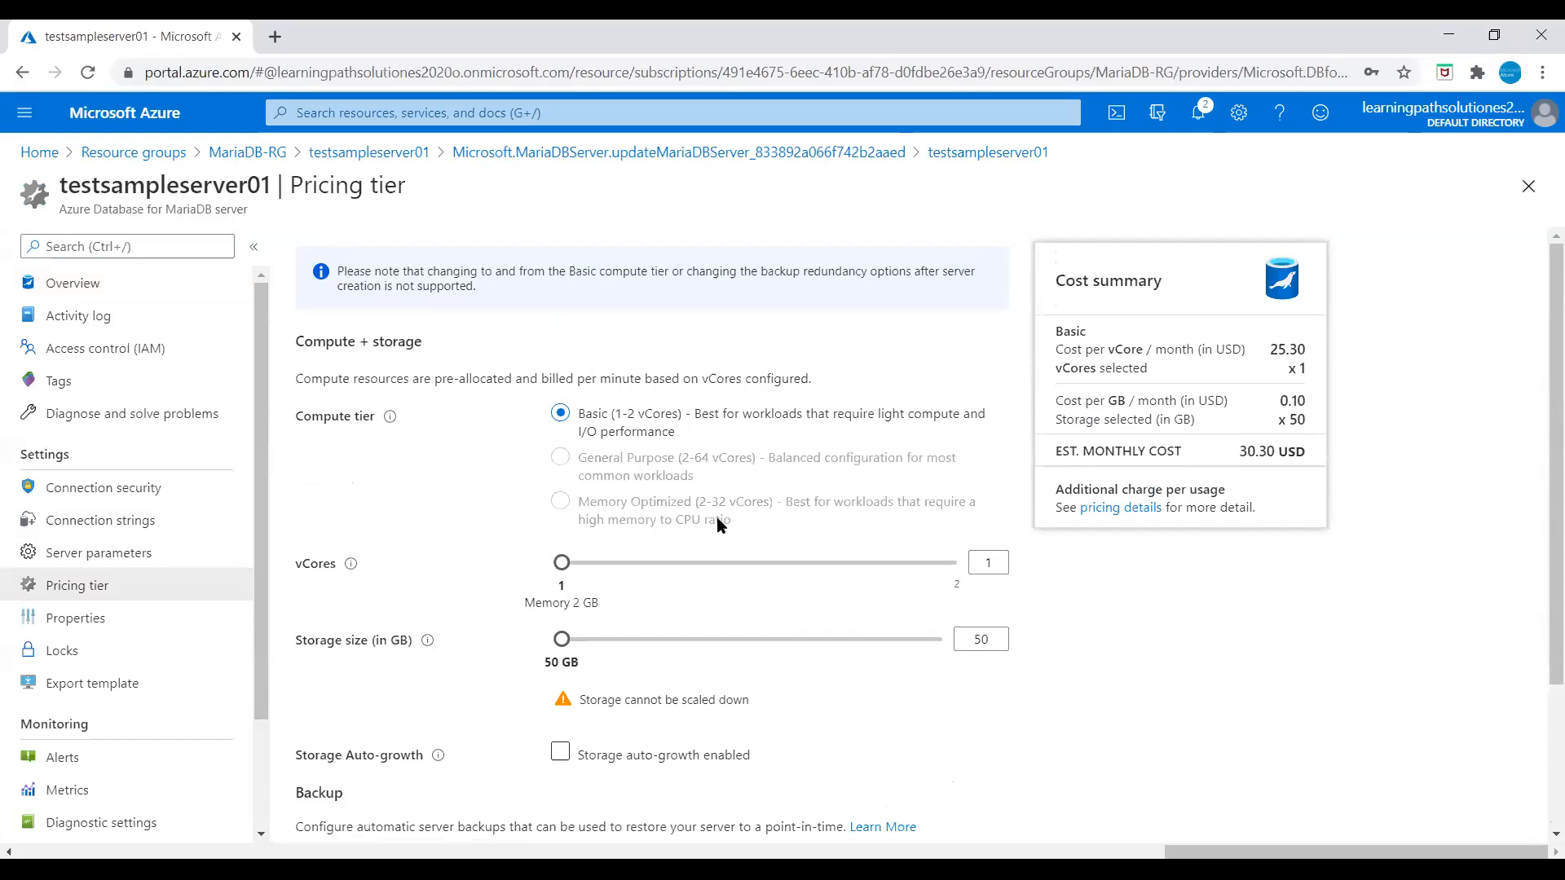
{"action": "scroll", "coordinate": [775, 648], "scroll_direction": "down", "scroll_amount": 1}
{"action": "left_click", "coordinate": [760, 651]}
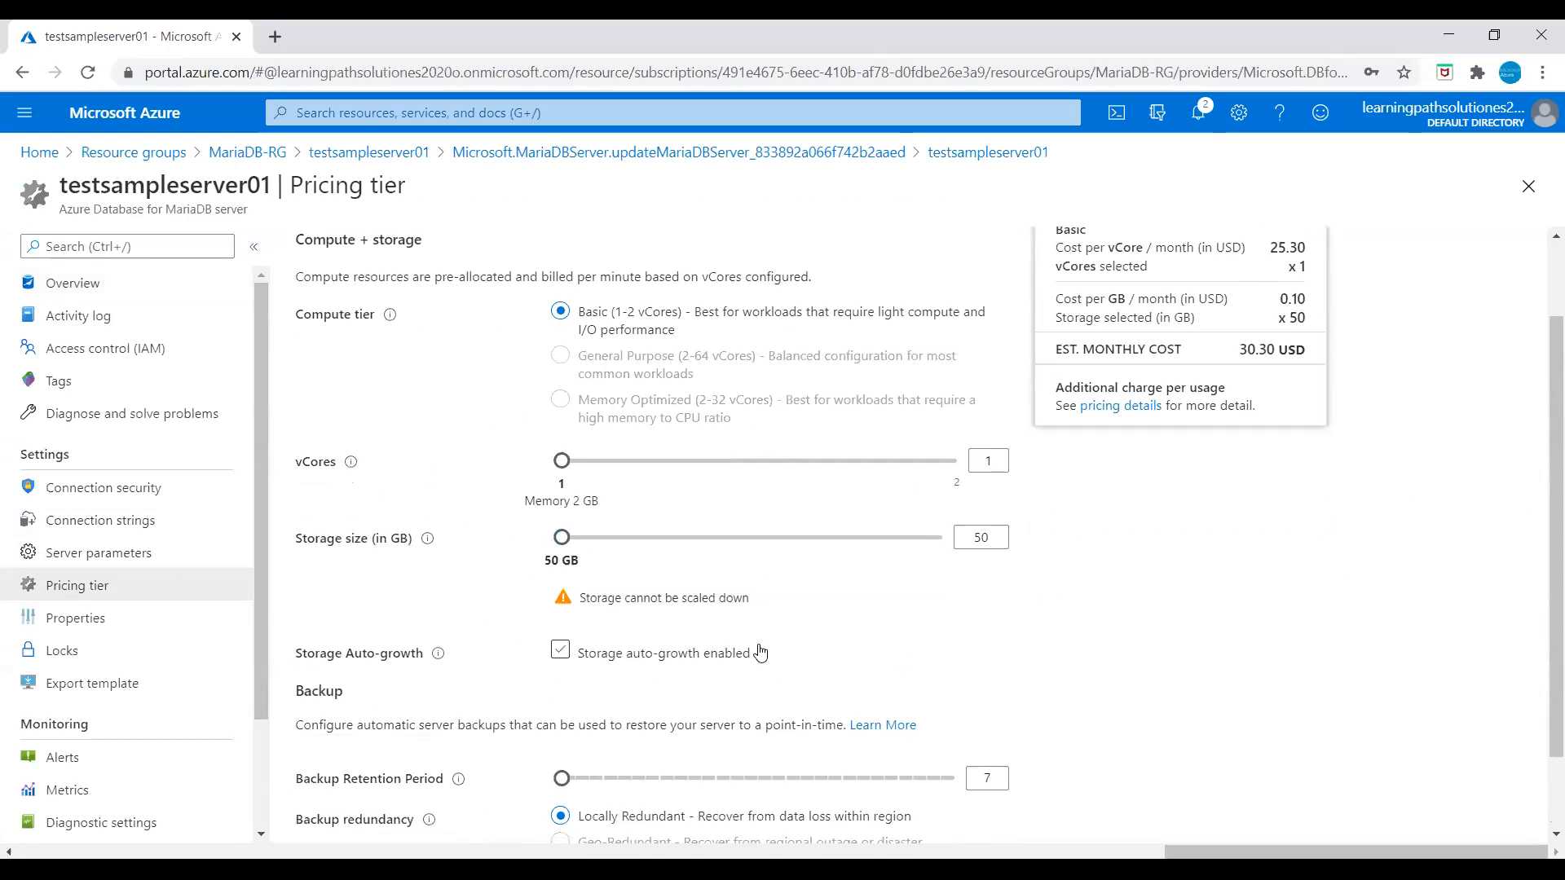
{"action": "left_click", "coordinate": [759, 652]}
Step: Go to the server's Alerts page, discarding the unsaved pricing tier edits
{"action": "scroll", "coordinate": [759, 652], "scroll_direction": "down", "scroll_amount": 1}
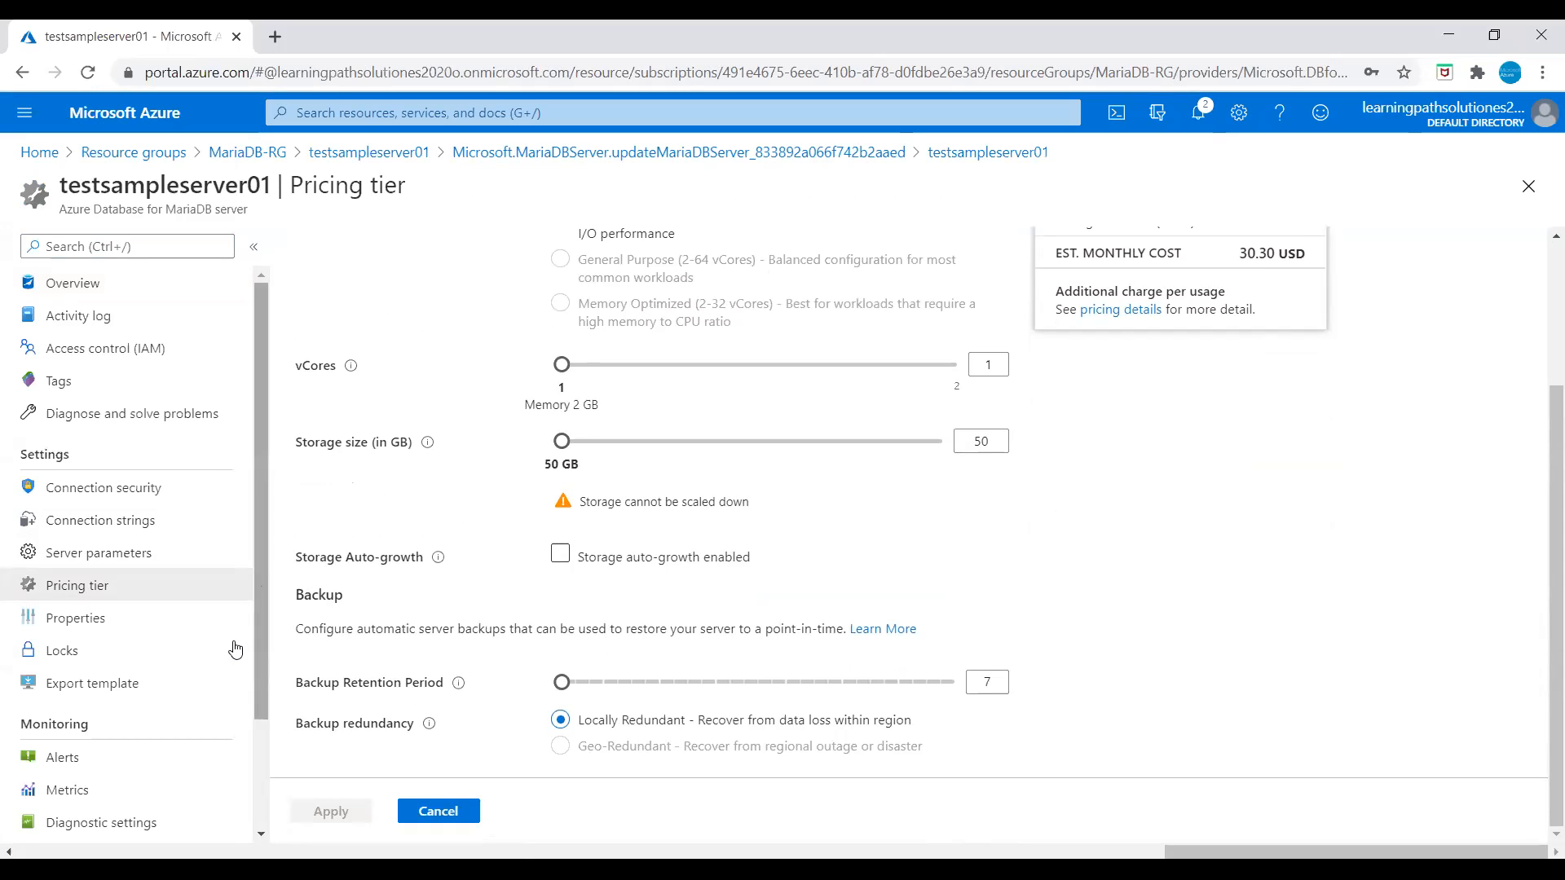
{"action": "scroll", "coordinate": [78, 795], "scroll_direction": "down", "scroll_amount": 2}
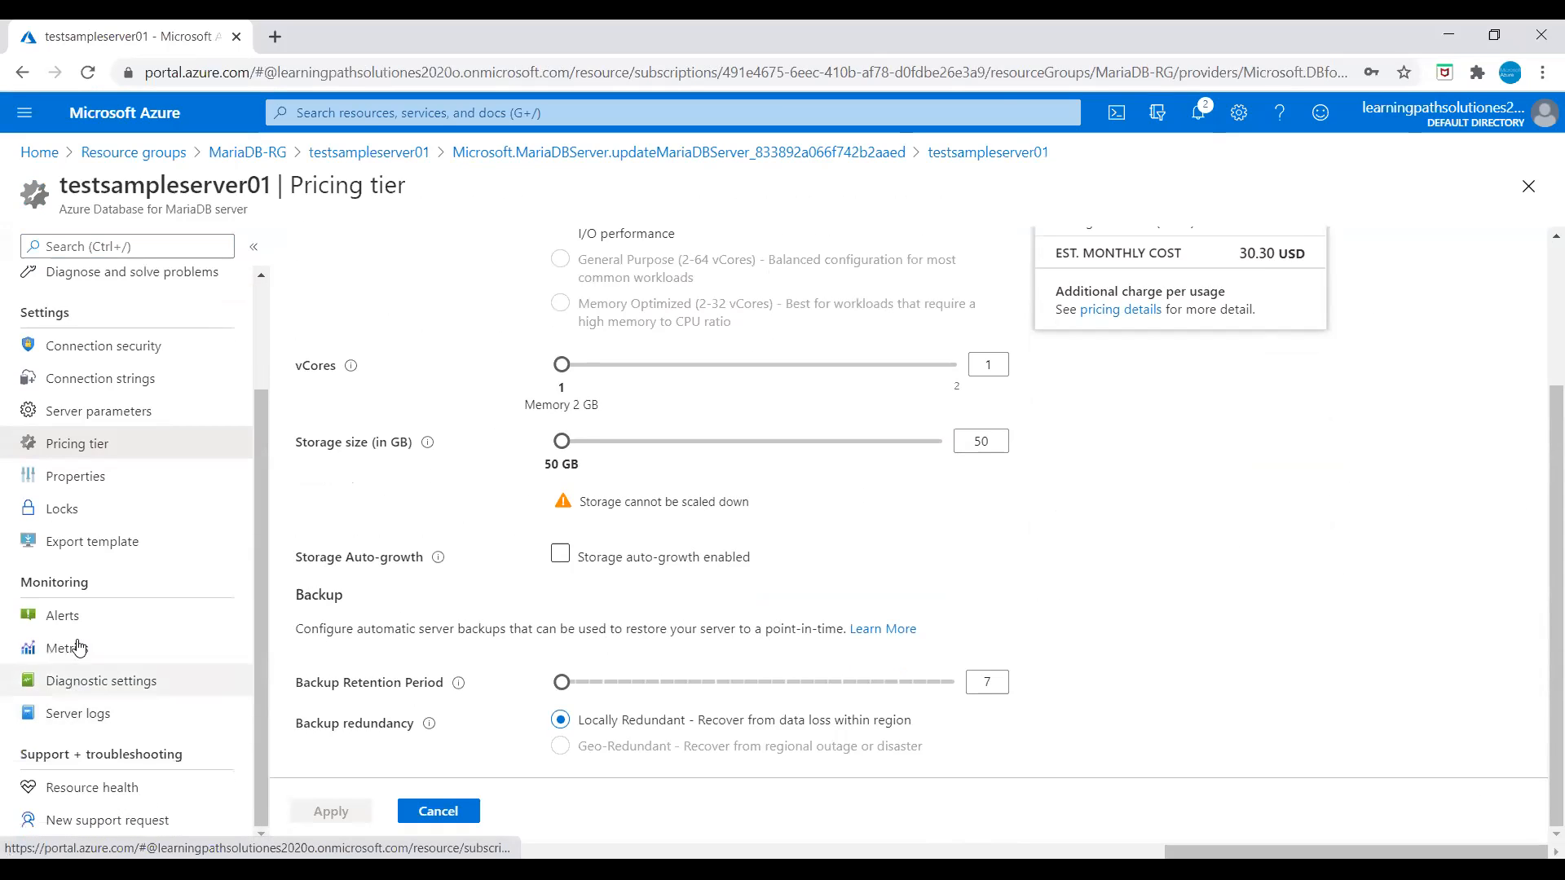
{"action": "left_click", "coordinate": [72, 619]}
{"action": "left_click", "coordinate": [882, 190]}
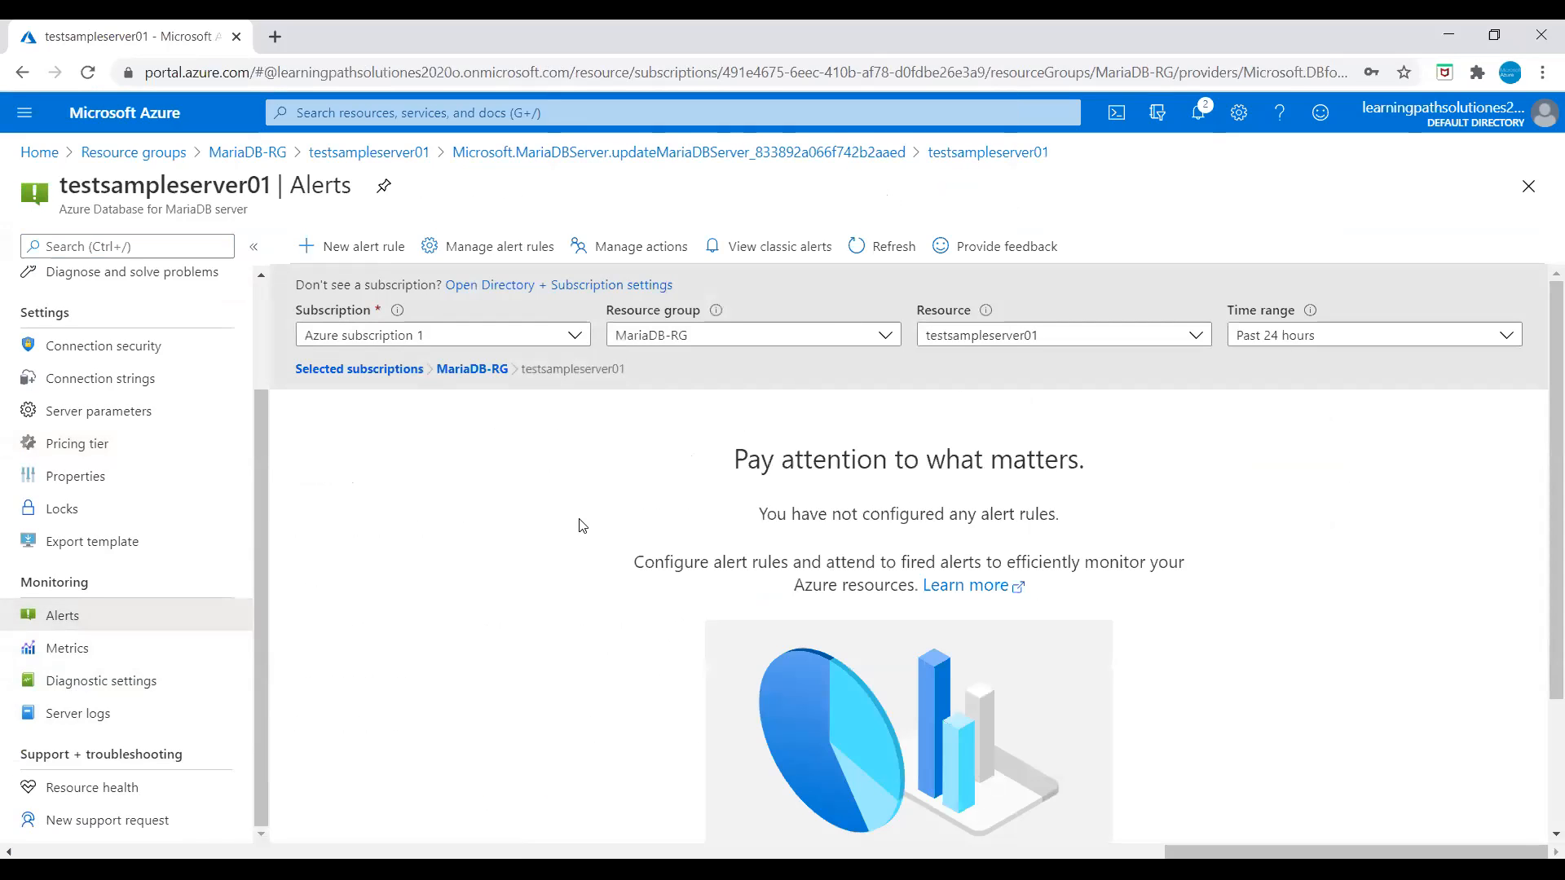
Step: Start a new alert rule with condition average Active Connections greater than 80
{"action": "scroll", "coordinate": [737, 497], "scroll_direction": "down", "scroll_amount": 2}
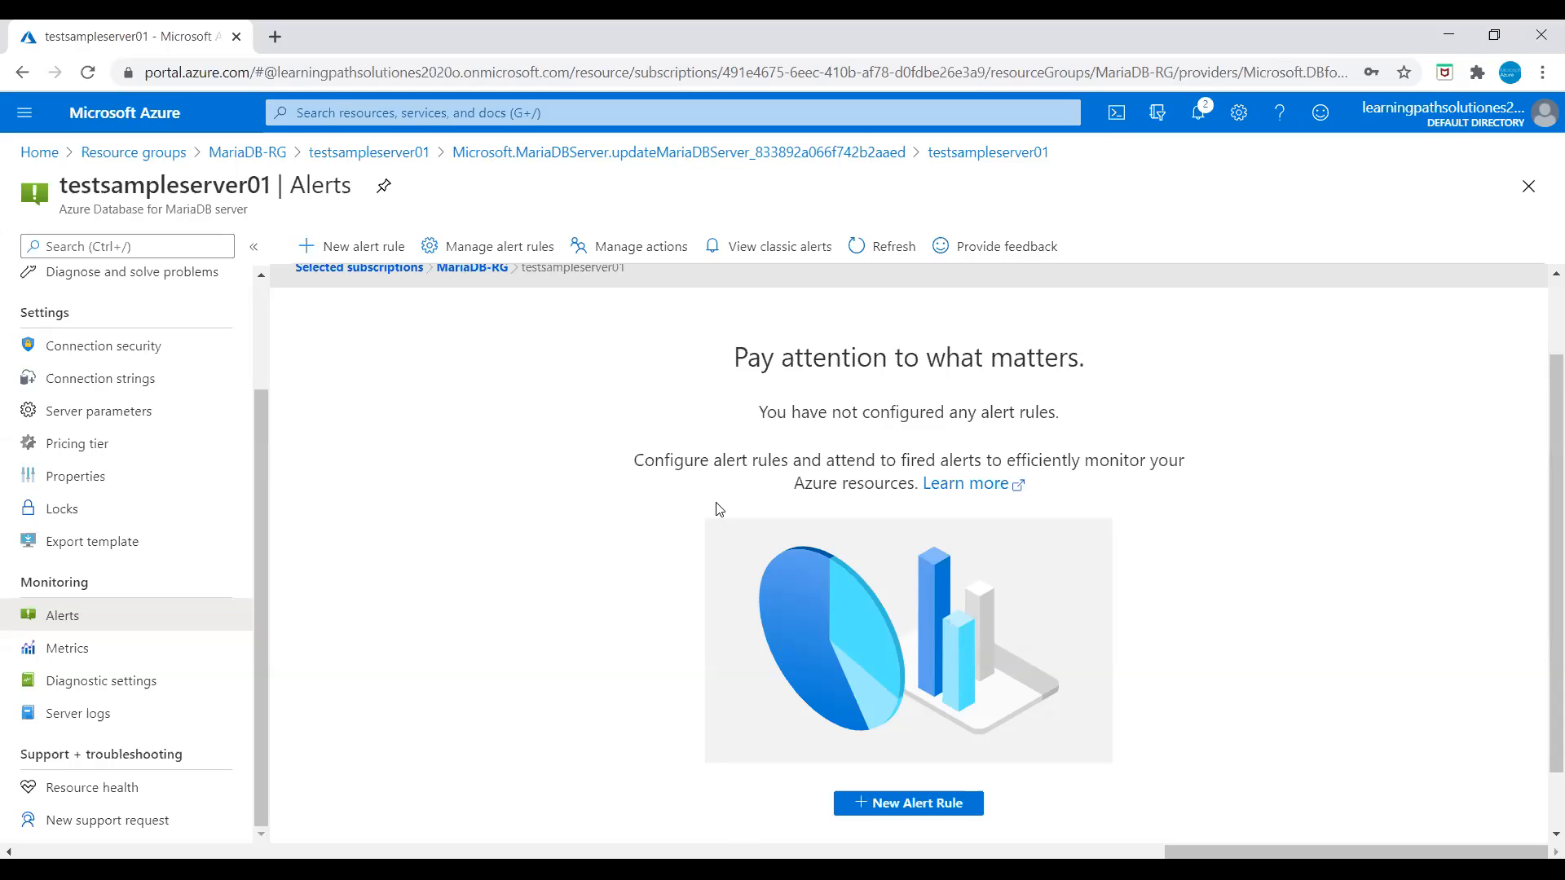
{"action": "scroll", "coordinate": [889, 714], "scroll_direction": "down", "scroll_amount": 1}
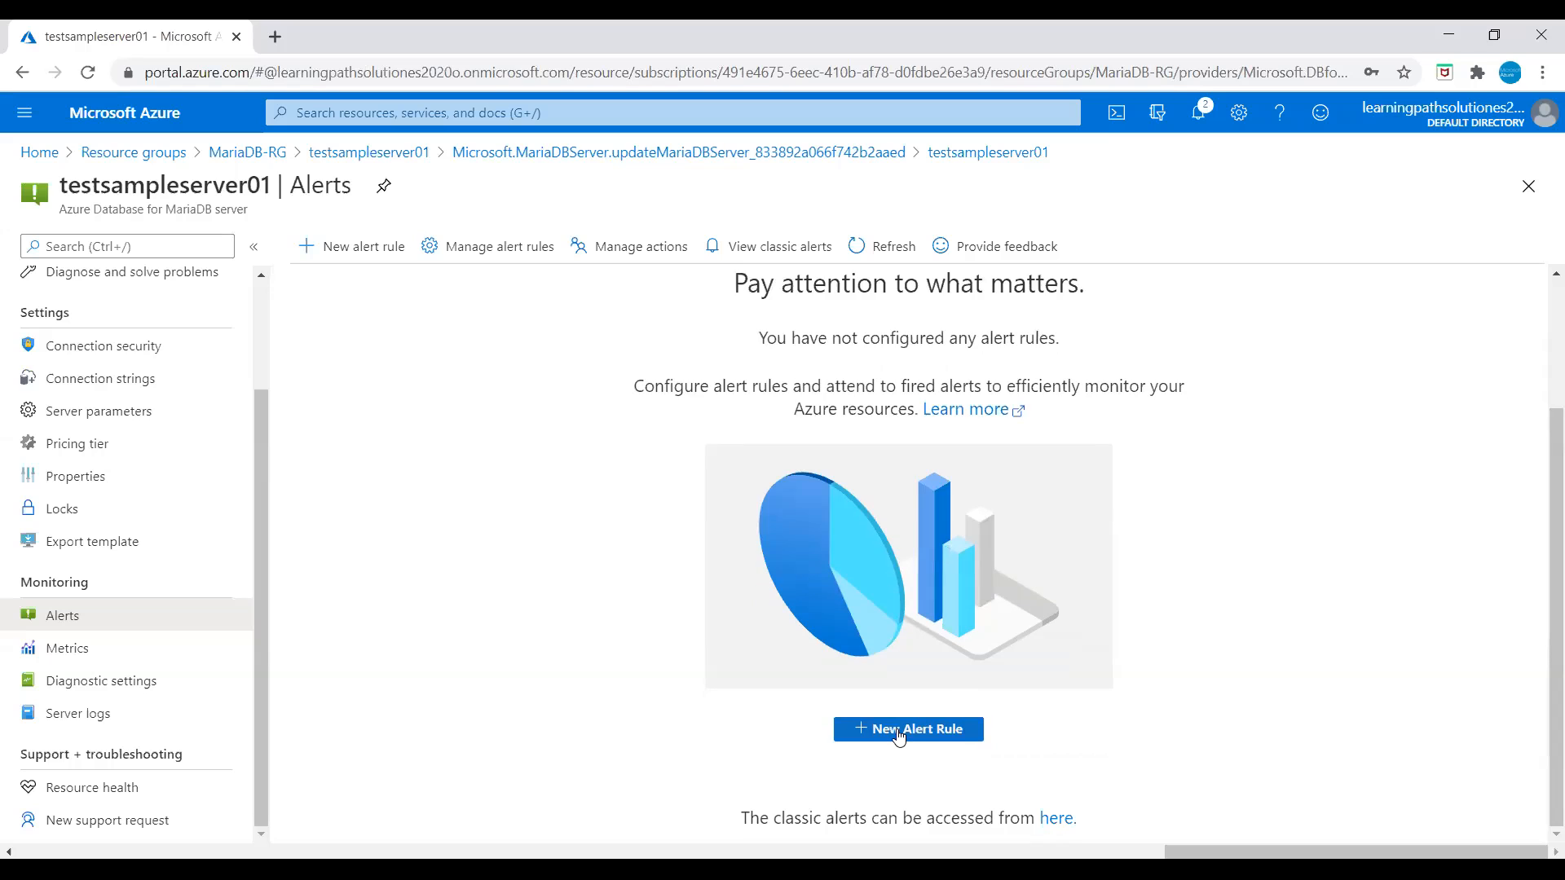
{"action": "left_click", "coordinate": [890, 734]}
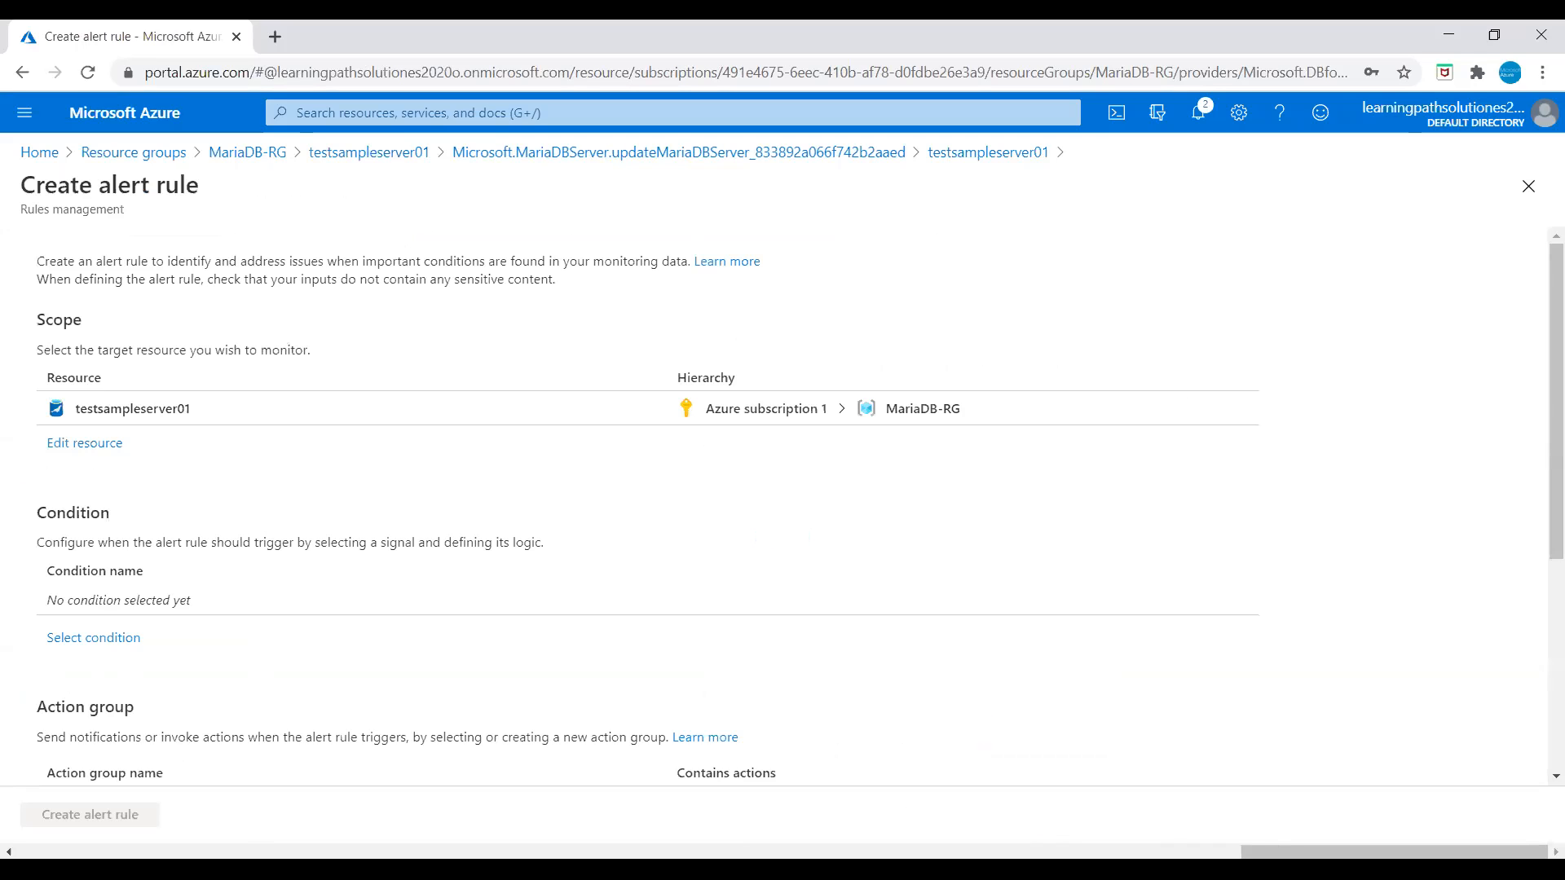
{"action": "left_click", "coordinate": [109, 640]}
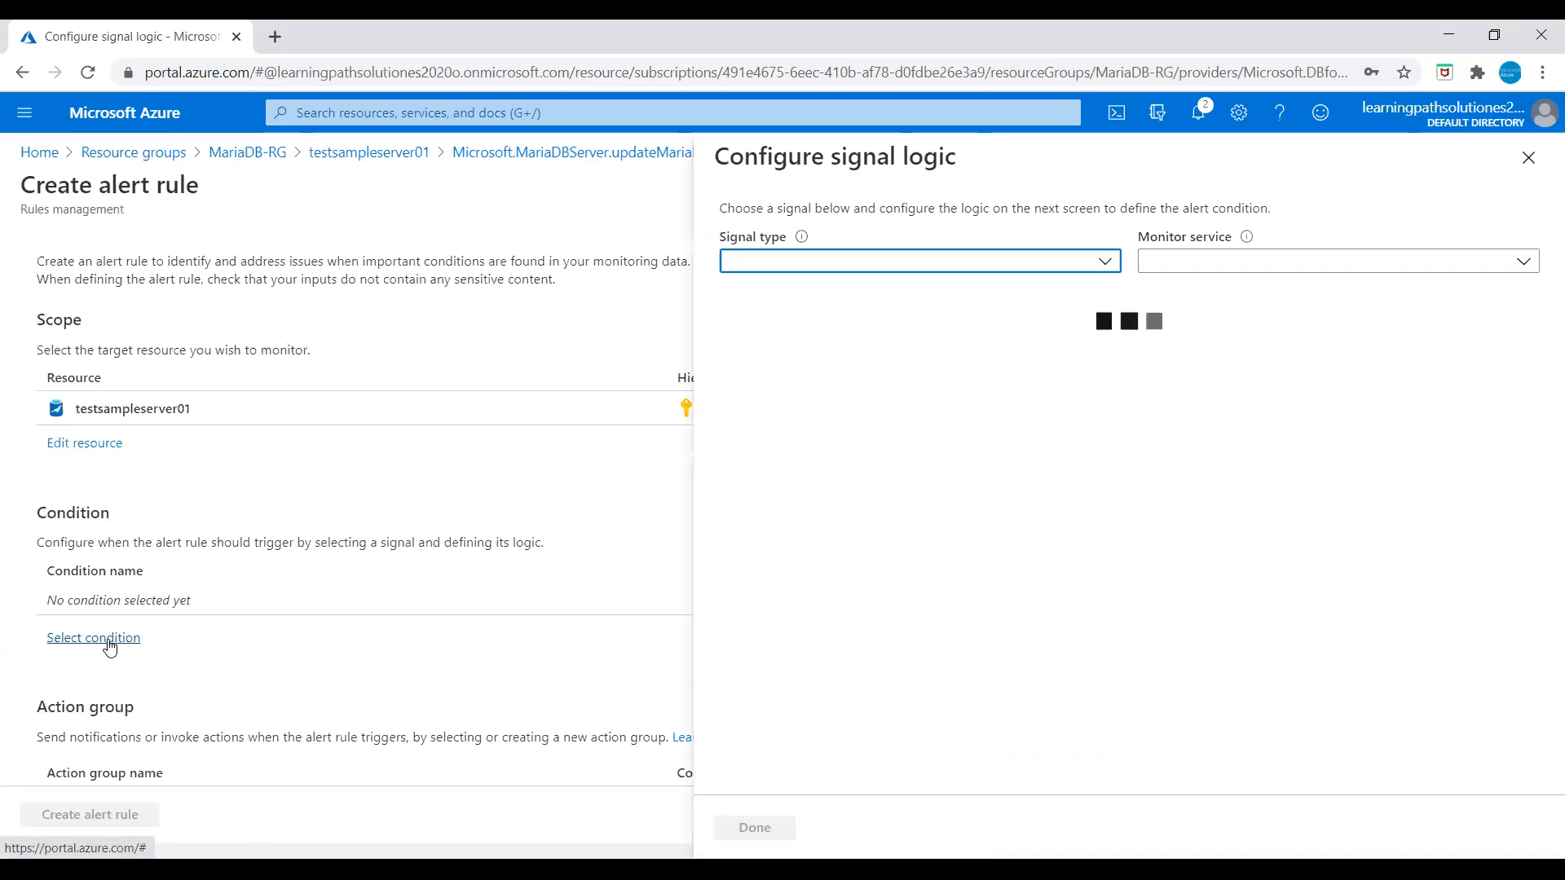
{"action": "left_click", "coordinate": [805, 415]}
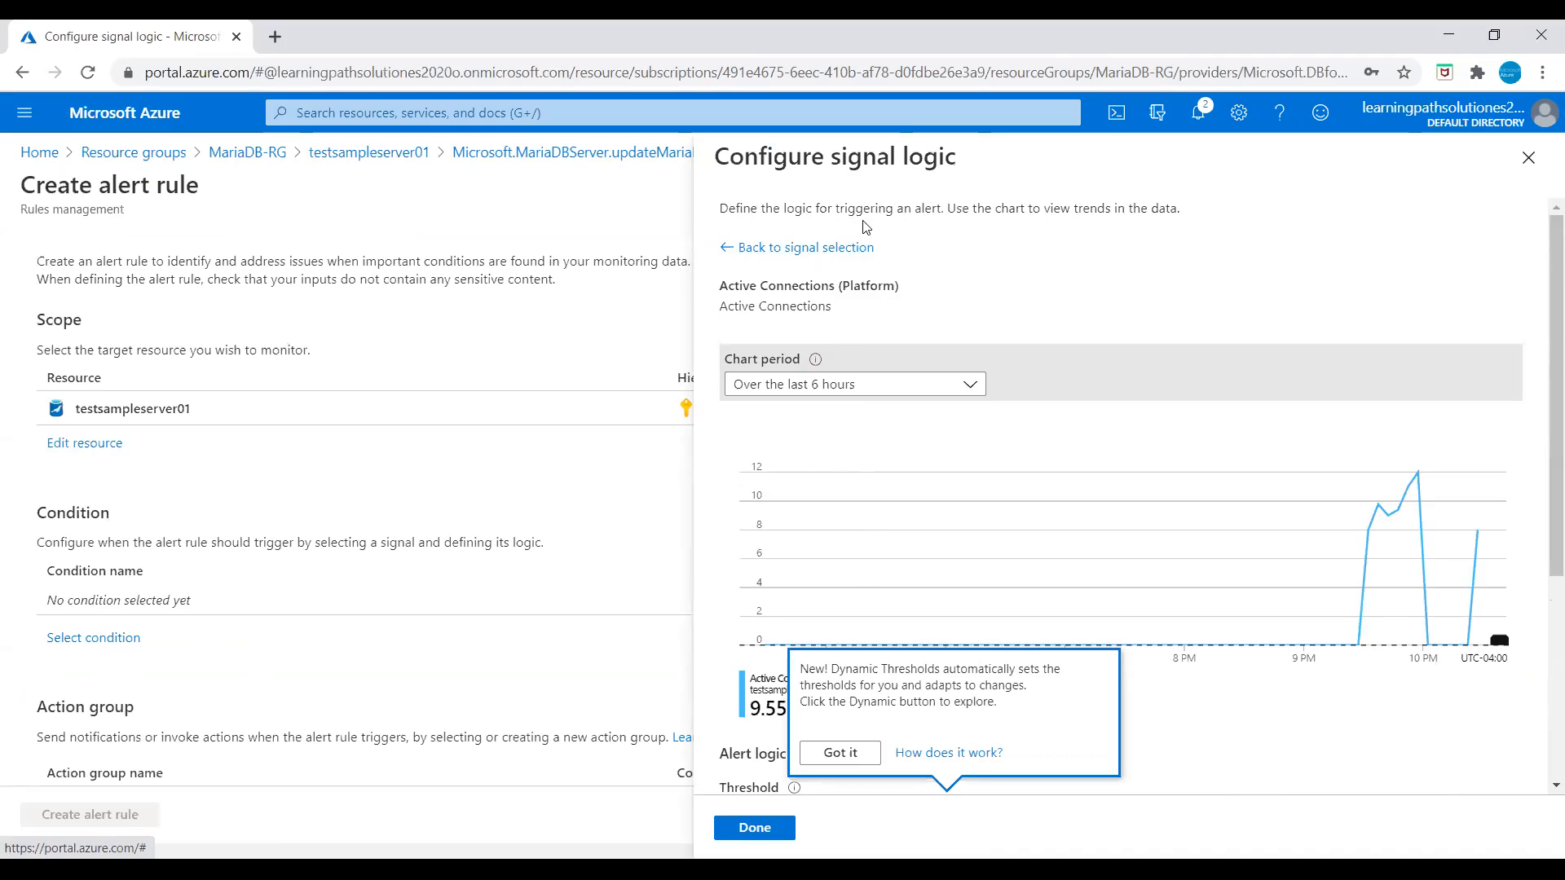
{"action": "left_click", "coordinate": [770, 829]}
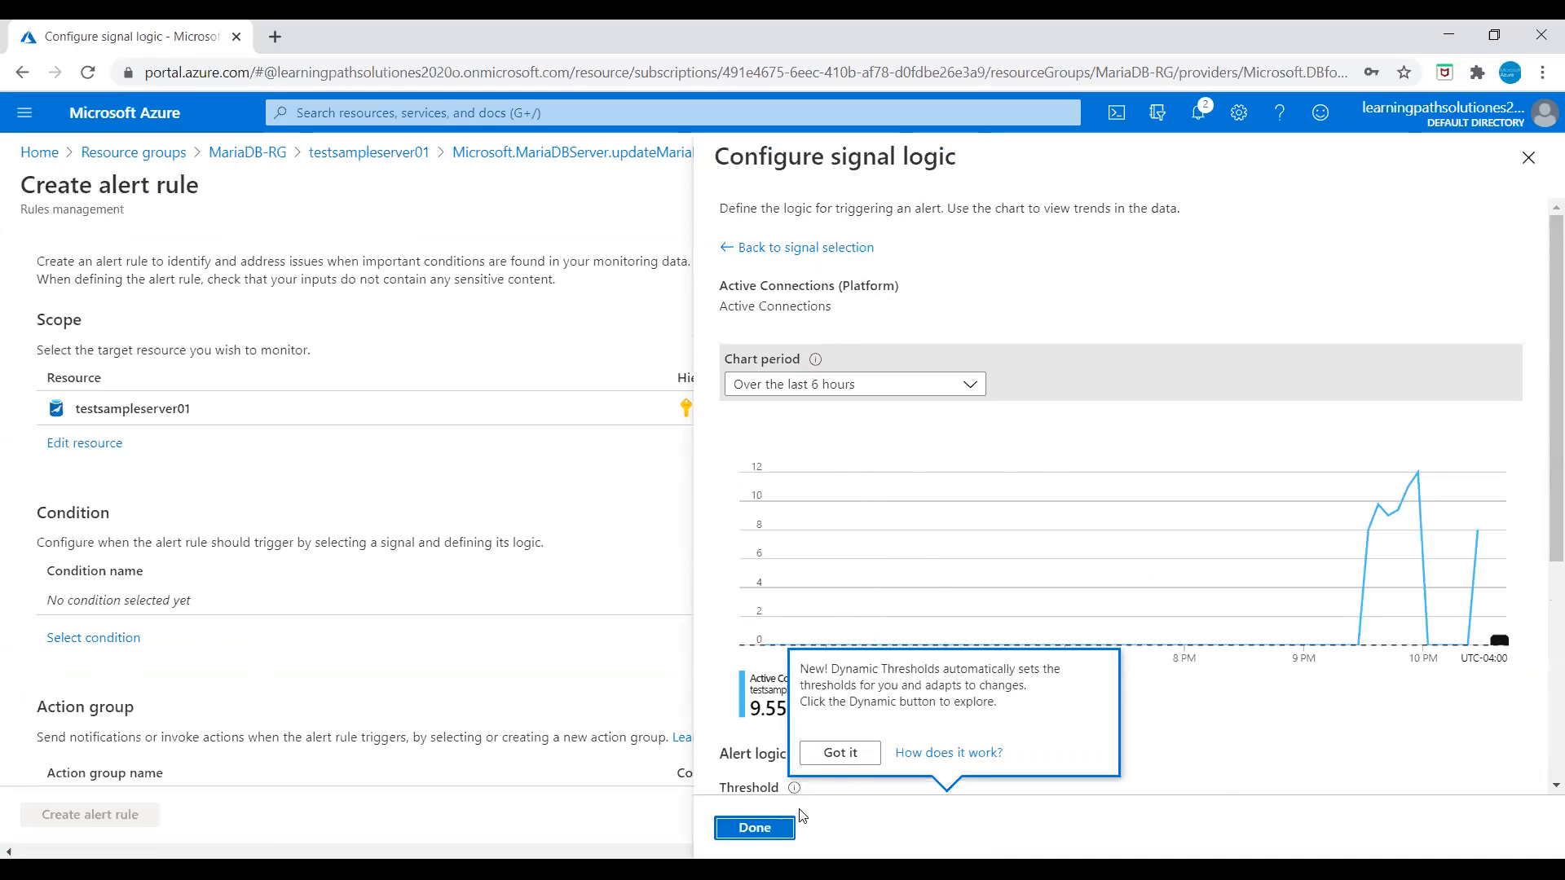
{"action": "left_click", "coordinate": [839, 751]}
{"action": "scroll", "coordinate": [1059, 644], "scroll_direction": "down", "scroll_amount": 5}
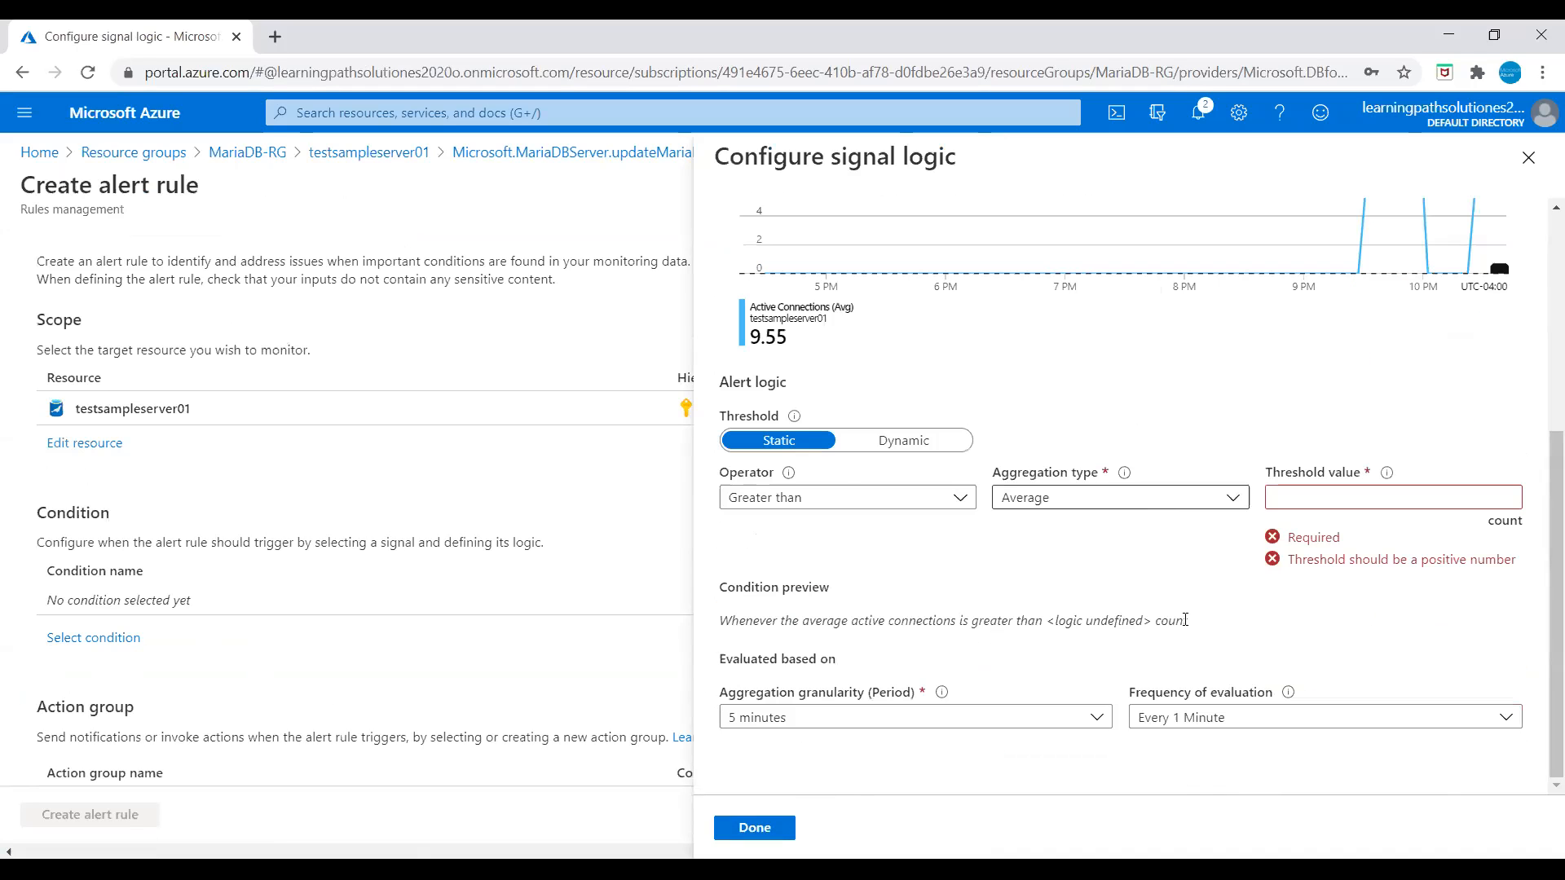
{"action": "left_click", "coordinate": [1315, 497]}
{"action": "type", "text": "8"}
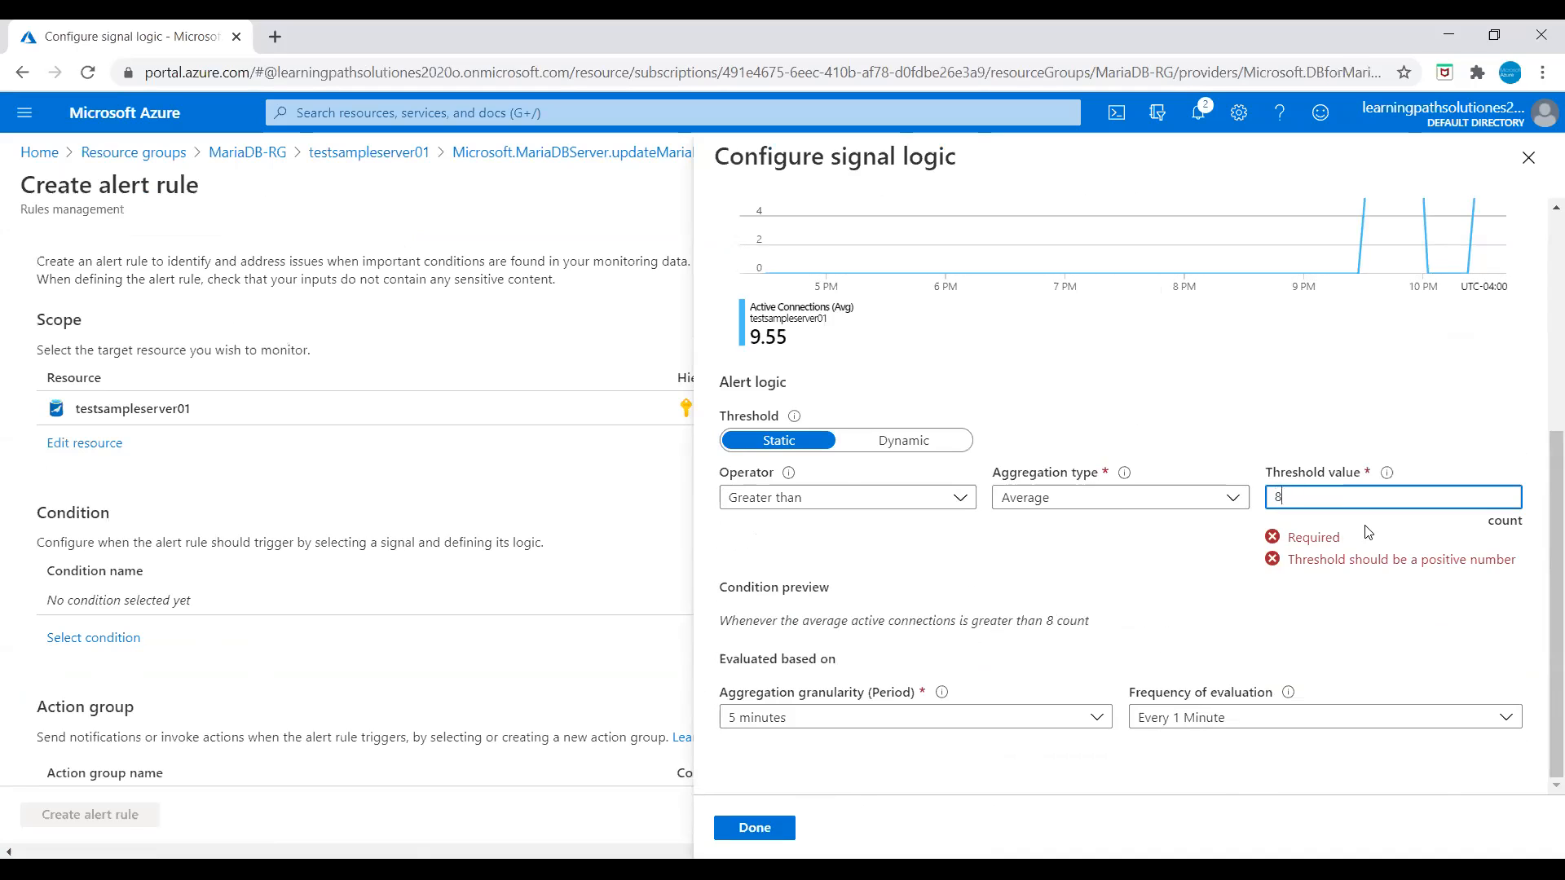
{"action": "type", "text": "0%"}
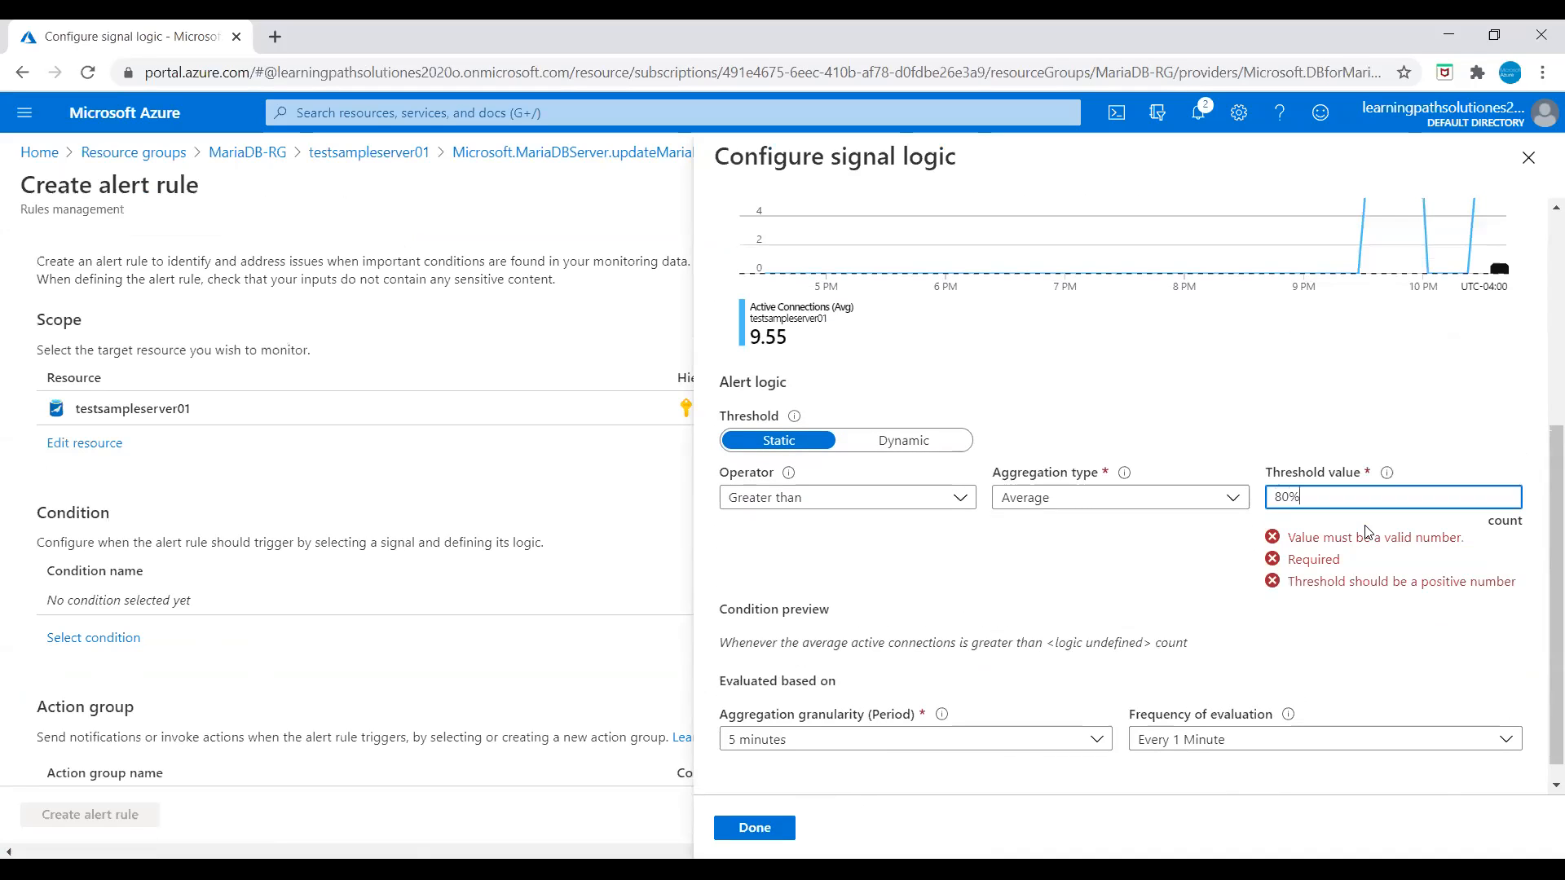
{"action": "key", "text": "BackSpace"}
{"action": "left_click", "coordinate": [772, 825]}
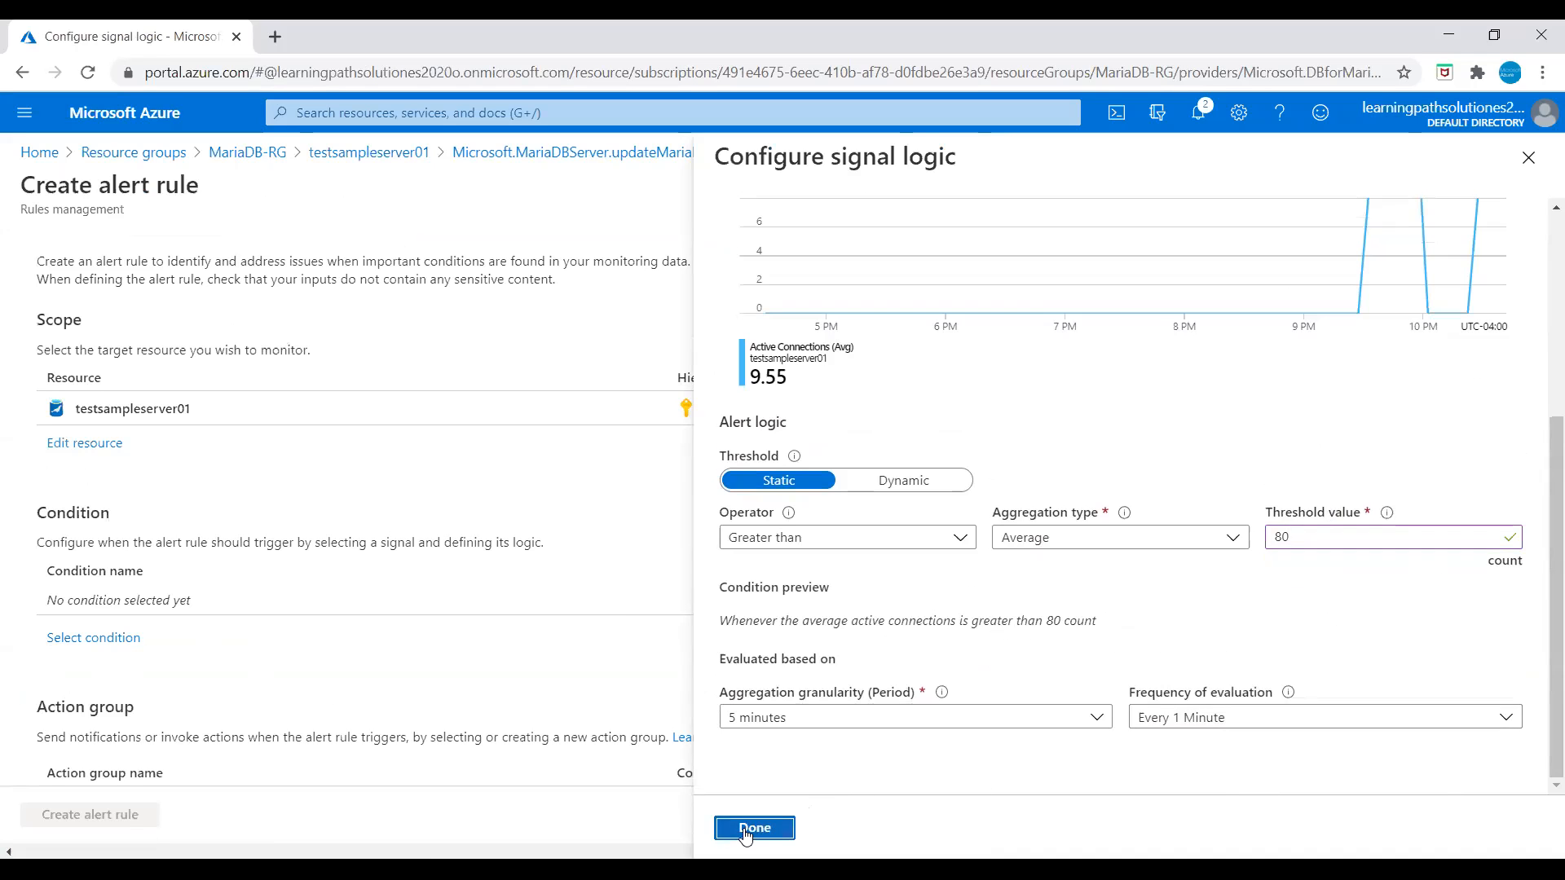
Step: Browse the action group list without choosing one, then return to testsampleserver01
{"action": "scroll", "coordinate": [1117, 643], "scroll_direction": "down", "scroll_amount": 3}
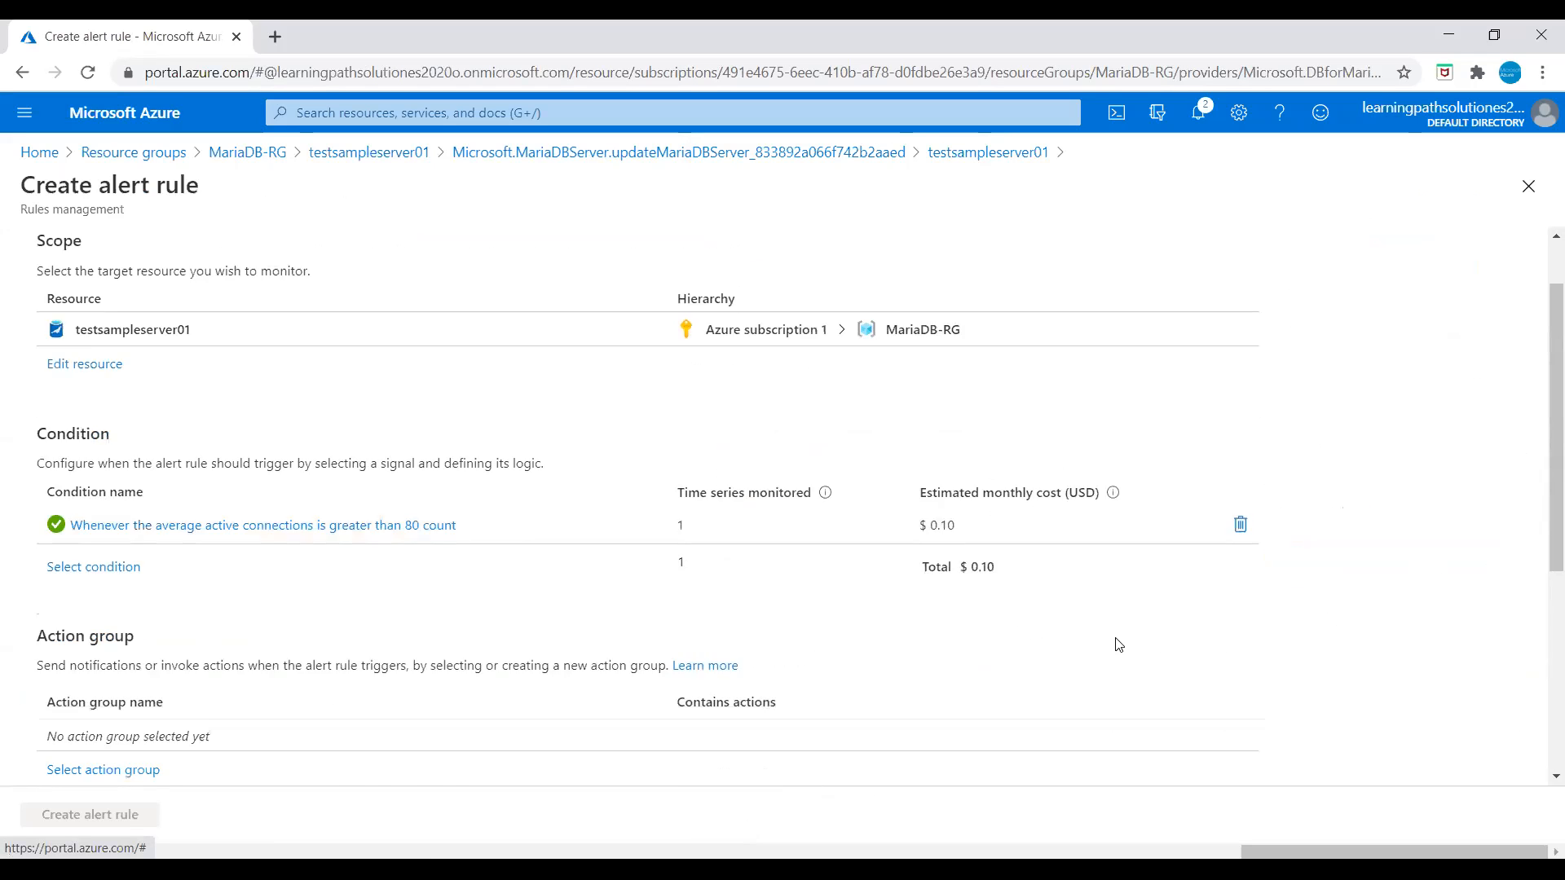
{"action": "scroll", "coordinate": [650, 730], "scroll_direction": "down", "scroll_amount": 2}
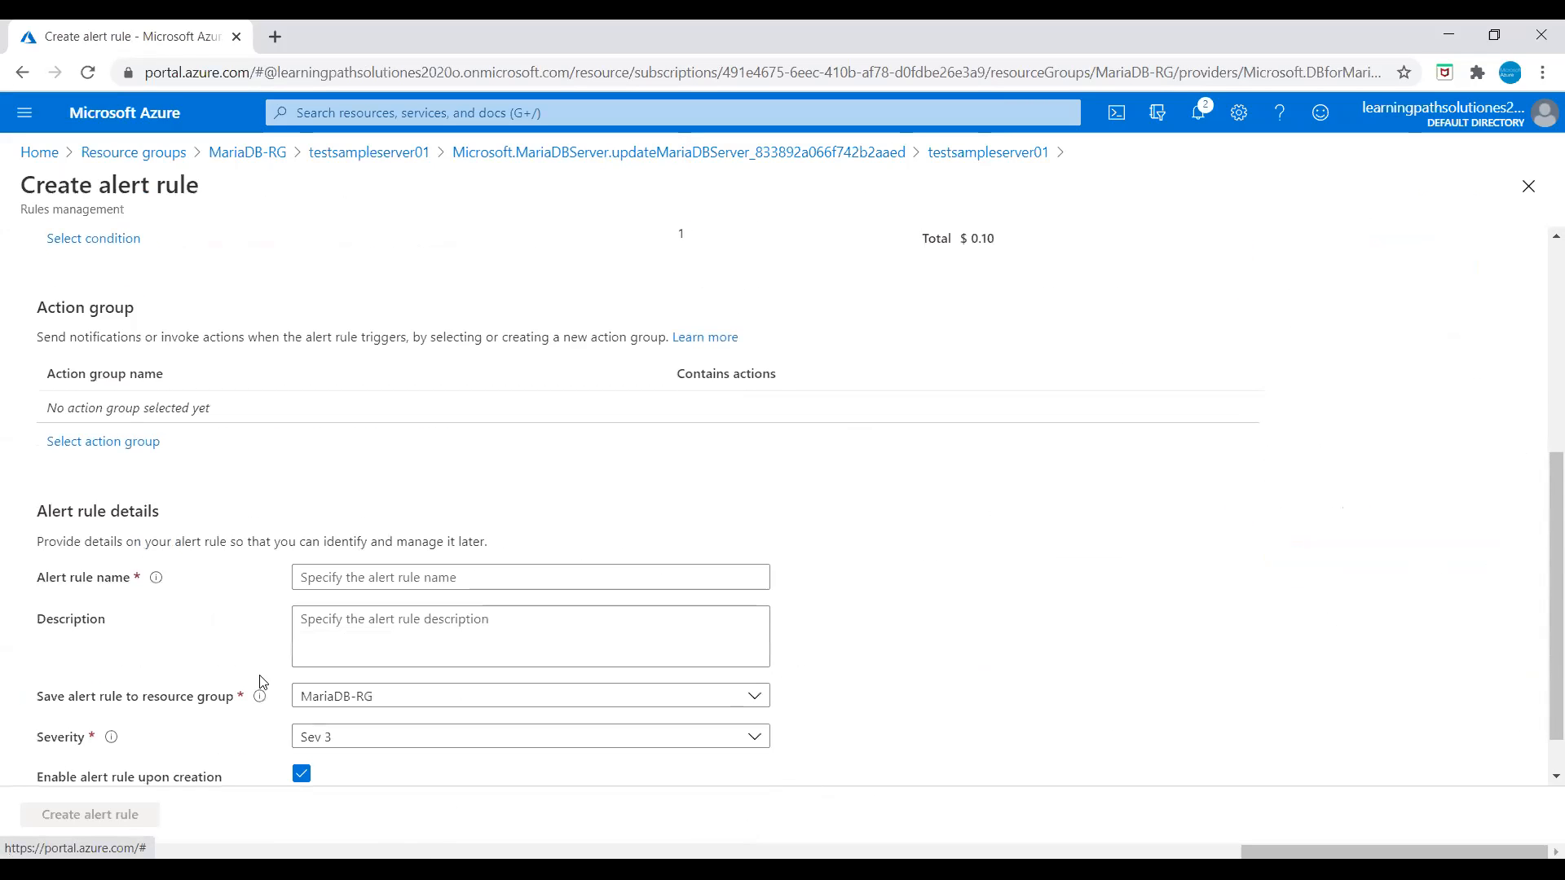
{"action": "left_click", "coordinate": [115, 444]}
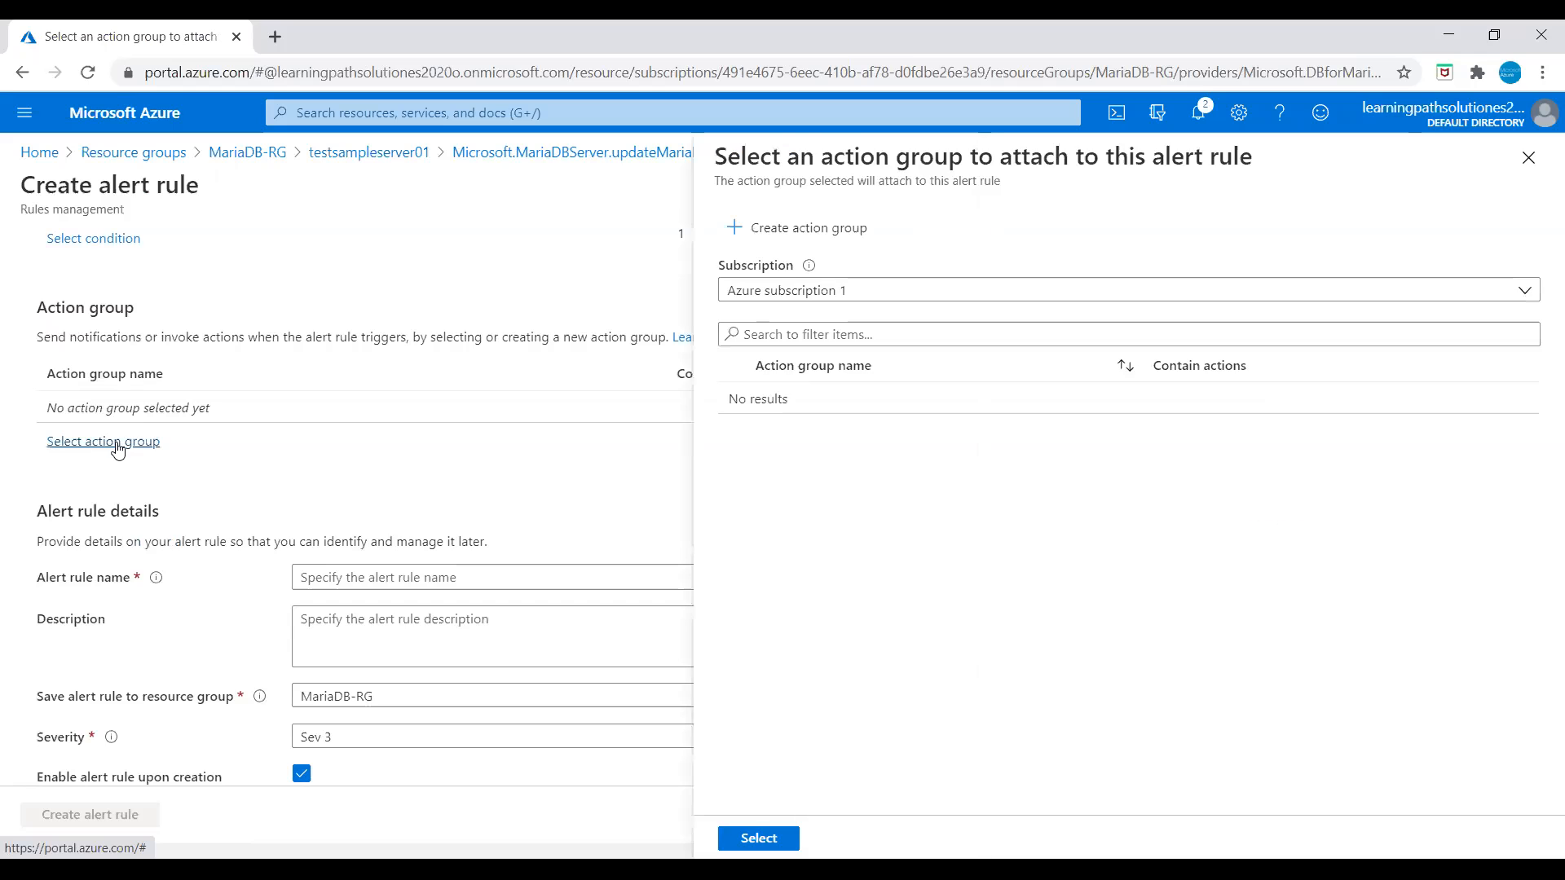
{"action": "left_click", "coordinate": [1526, 163]}
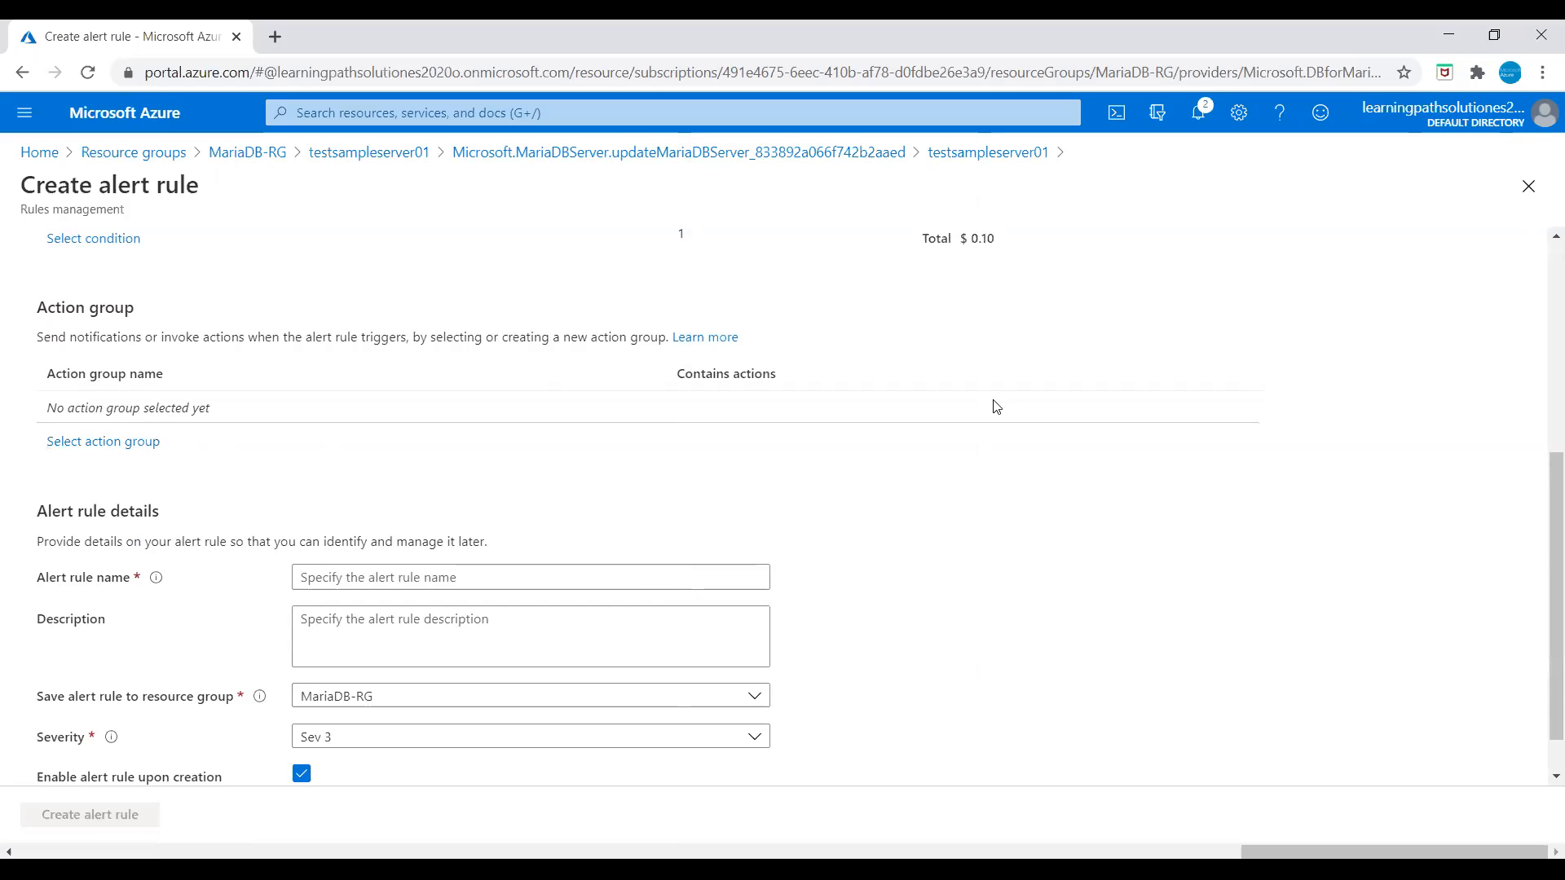
{"action": "scroll", "coordinate": [603, 611], "scroll_direction": "down", "scroll_amount": 1}
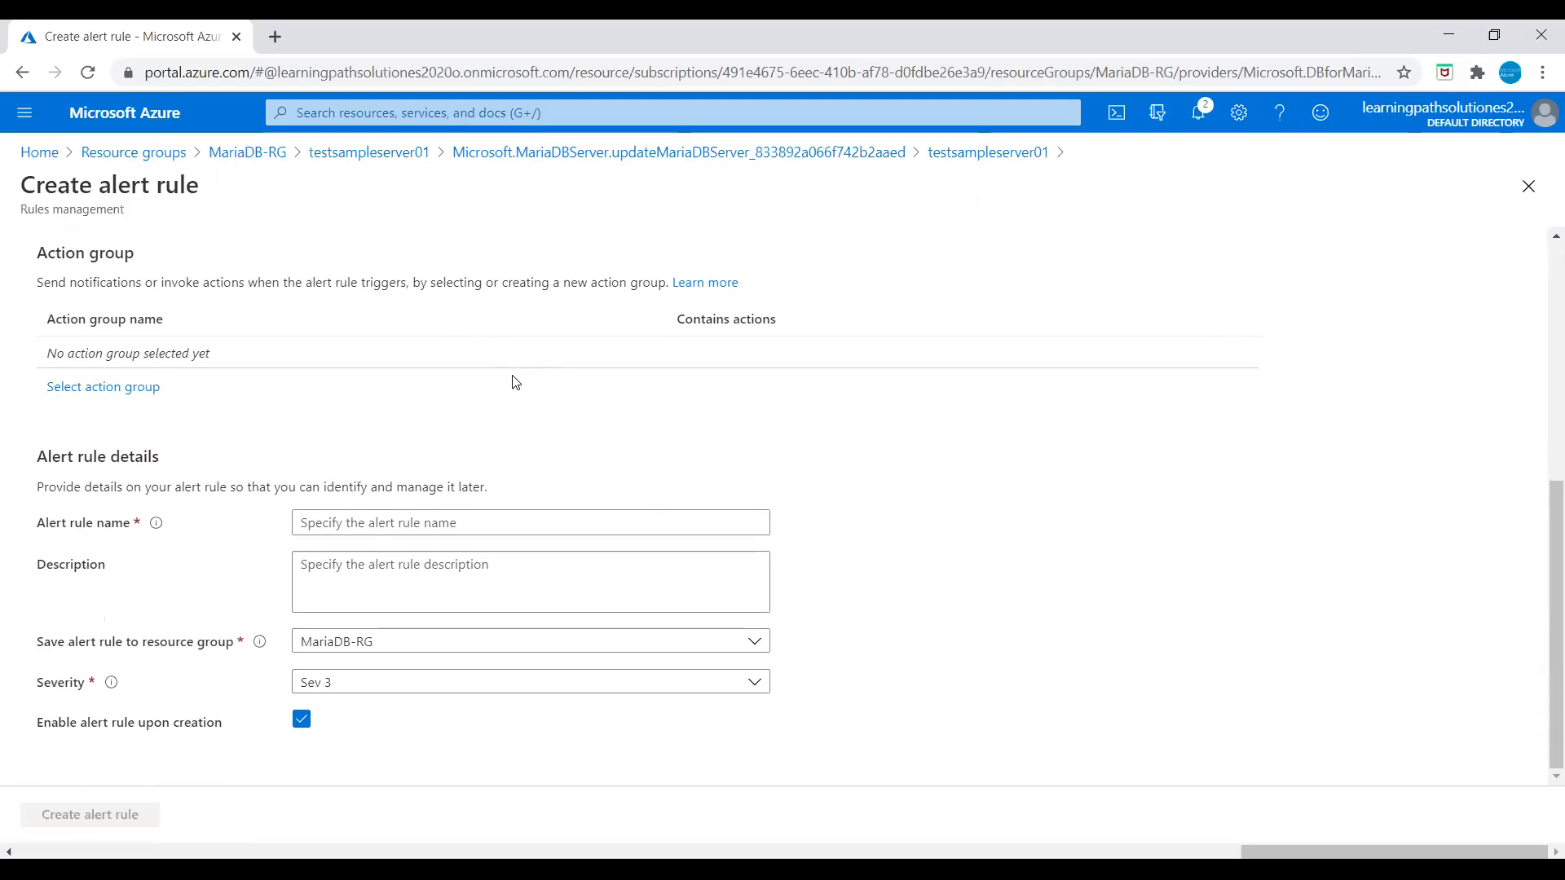
{"action": "left_click", "coordinate": [333, 157]}
Step: Discard pricing edits, then set Allow access to Azure services to Yes in Connection security and save
{"action": "left_click", "coordinate": [886, 192]}
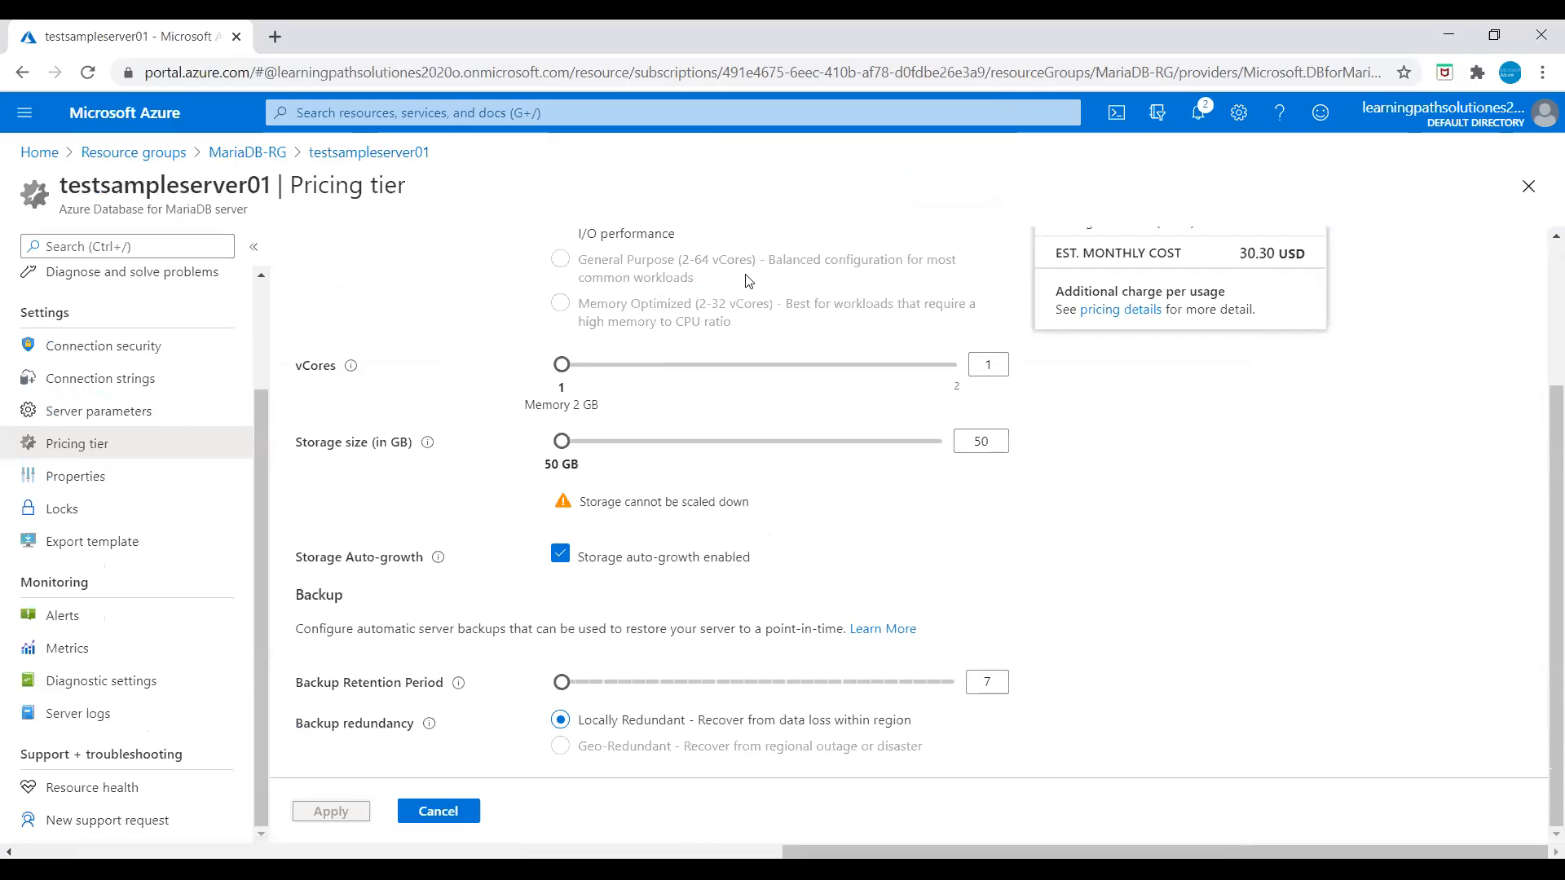
{"action": "left_click_drag", "start_coordinate": [260, 420], "coordinate": [279, 344]}
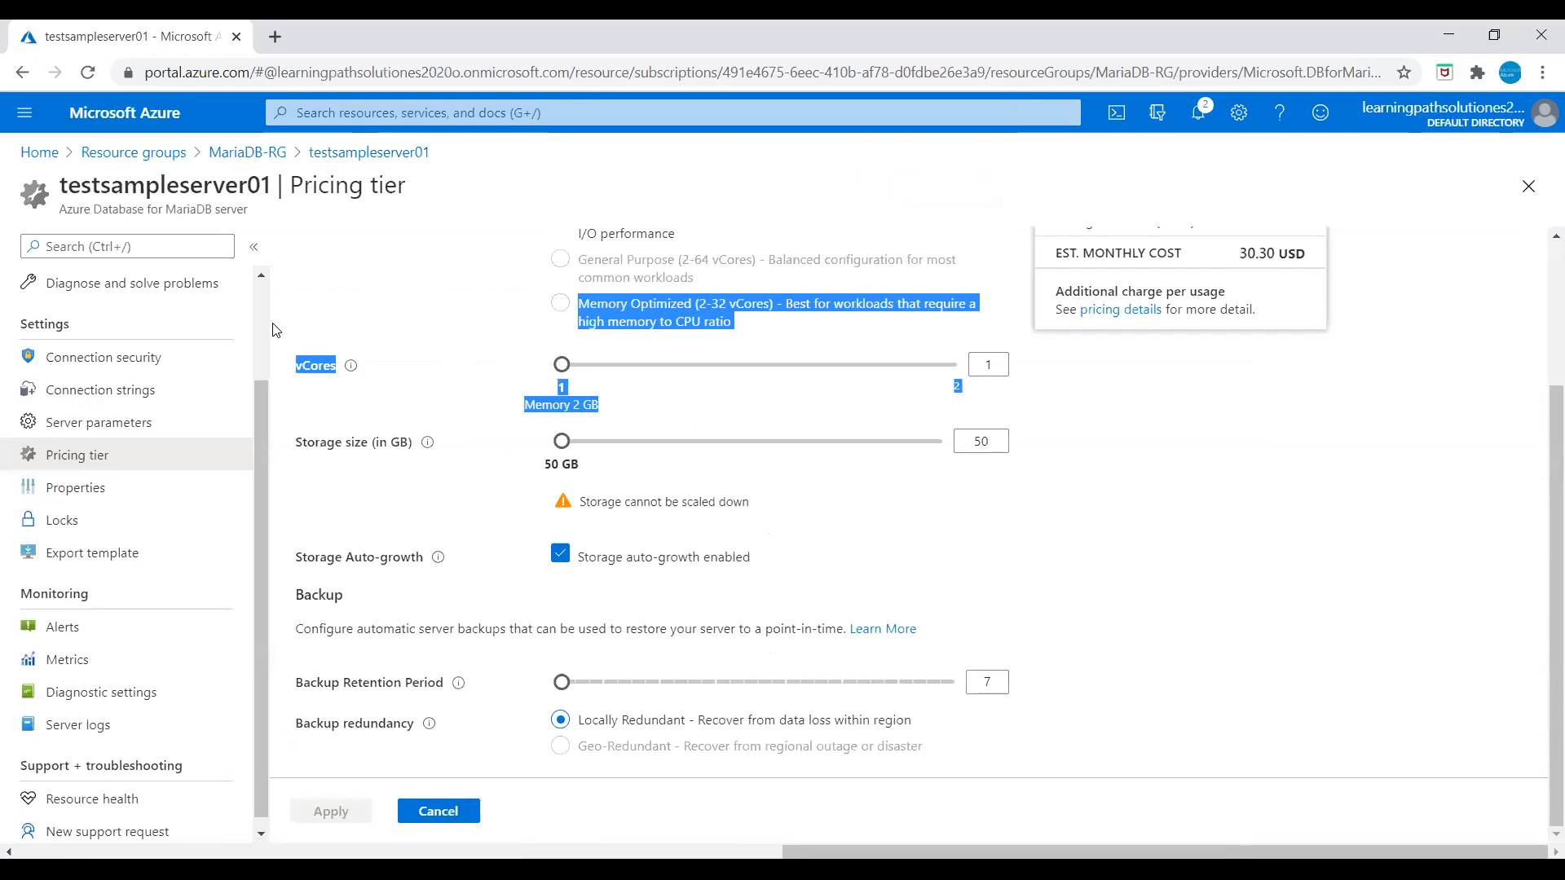
{"action": "left_click", "coordinate": [574, 184]}
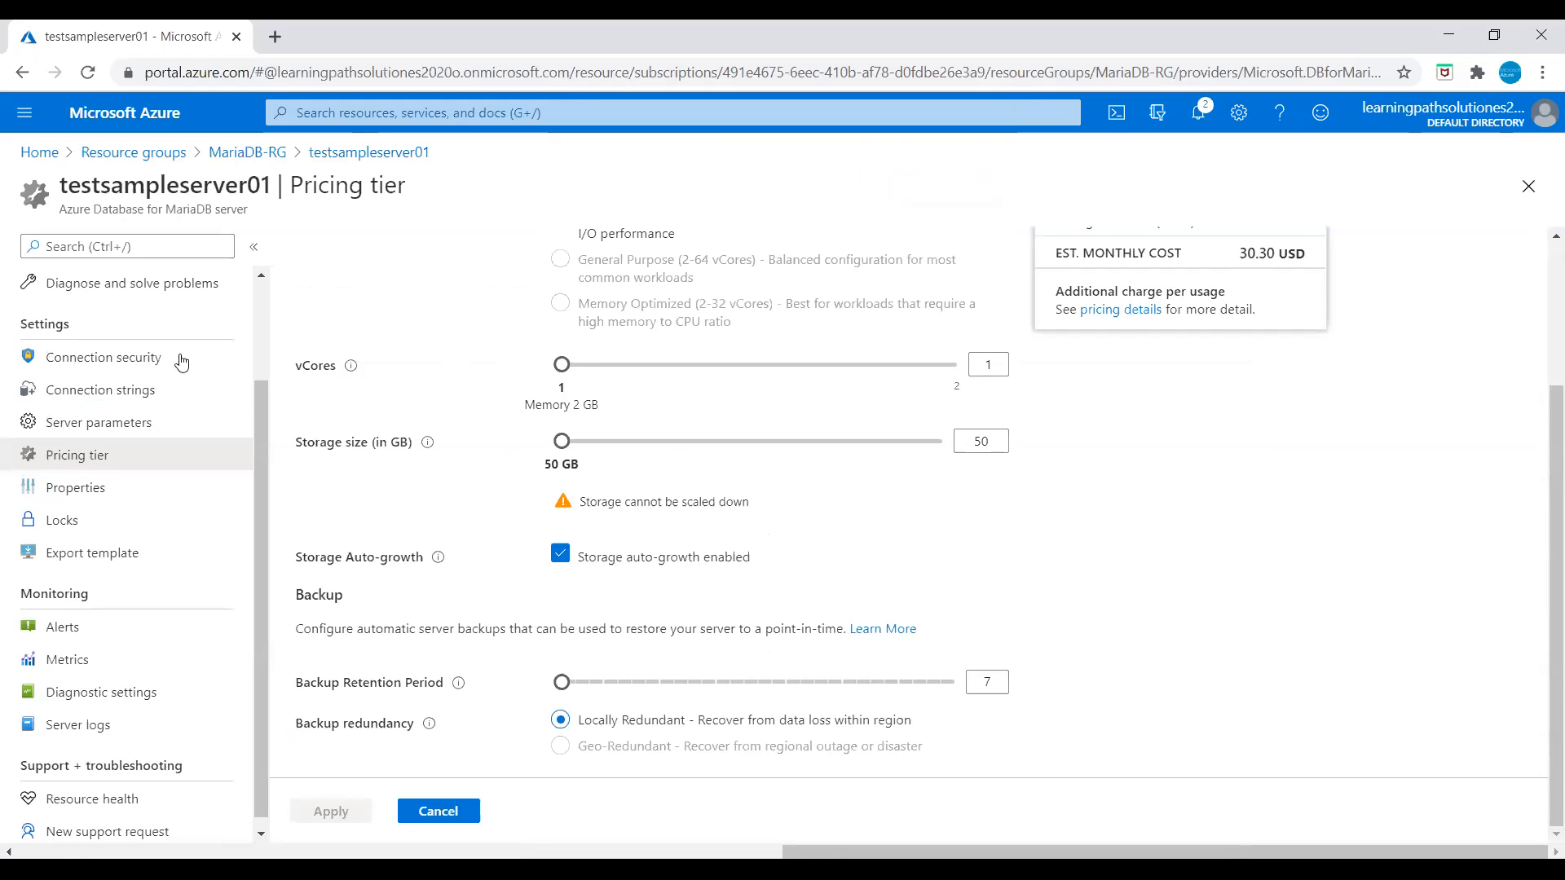
{"action": "left_click", "coordinate": [129, 363]}
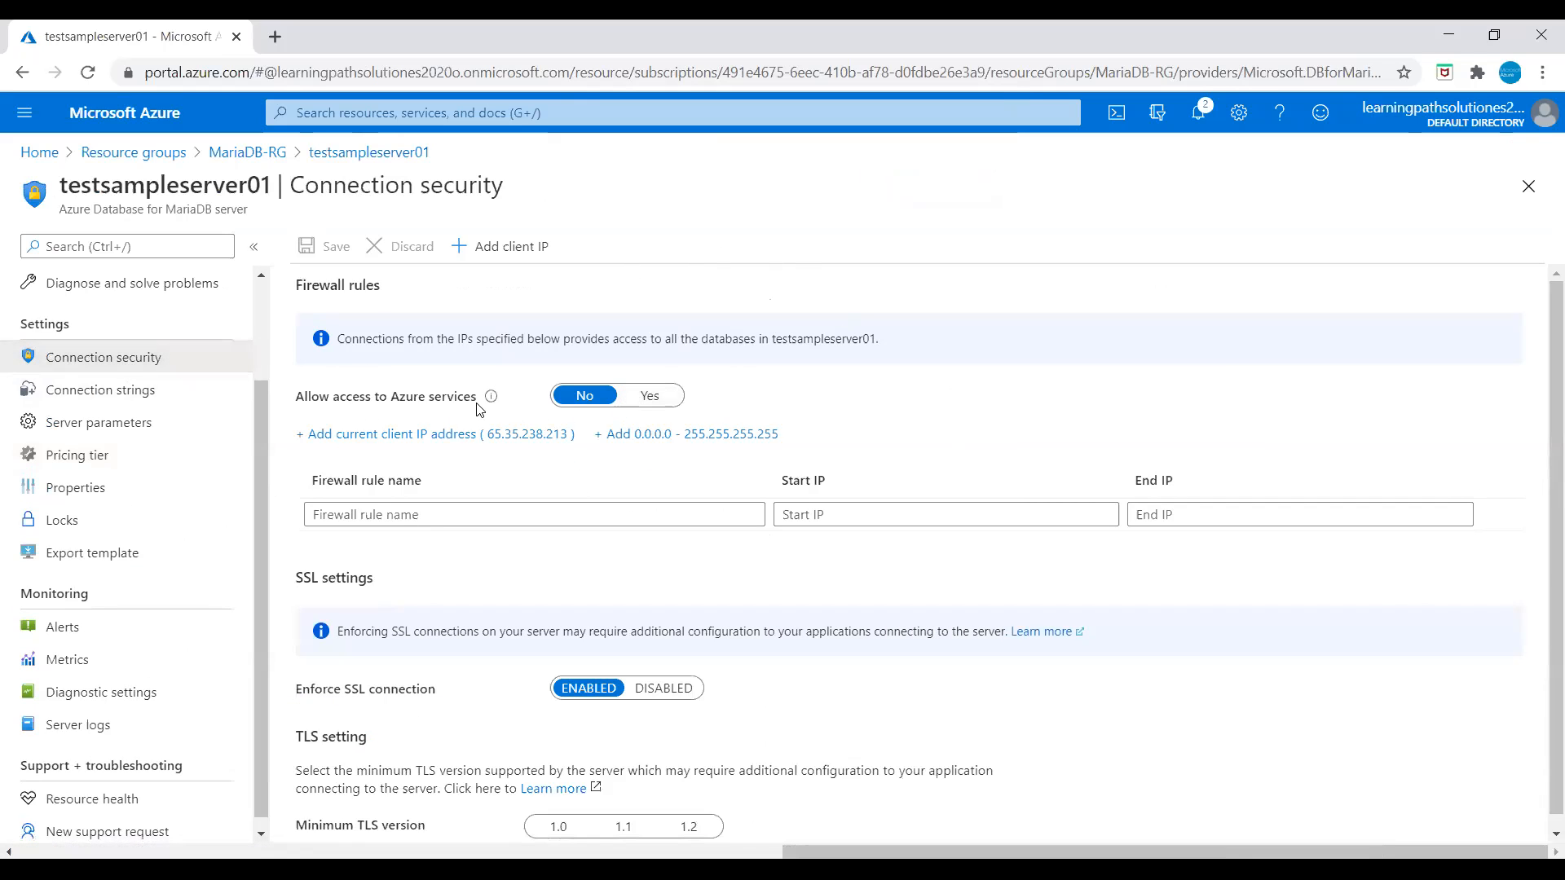
{"action": "left_click", "coordinate": [649, 397]}
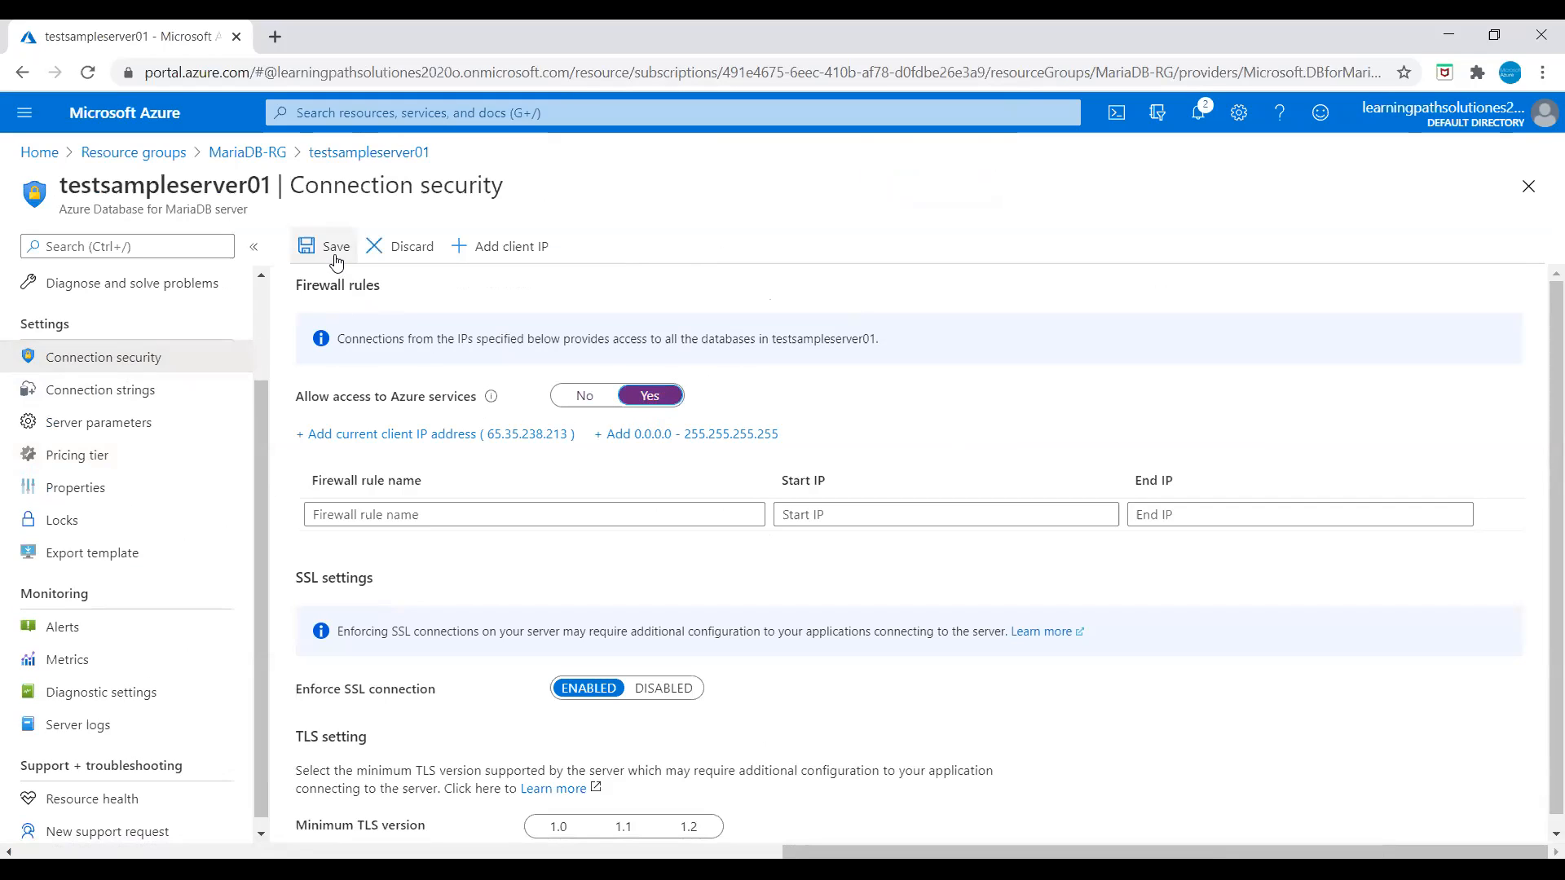
{"action": "left_click", "coordinate": [334, 249]}
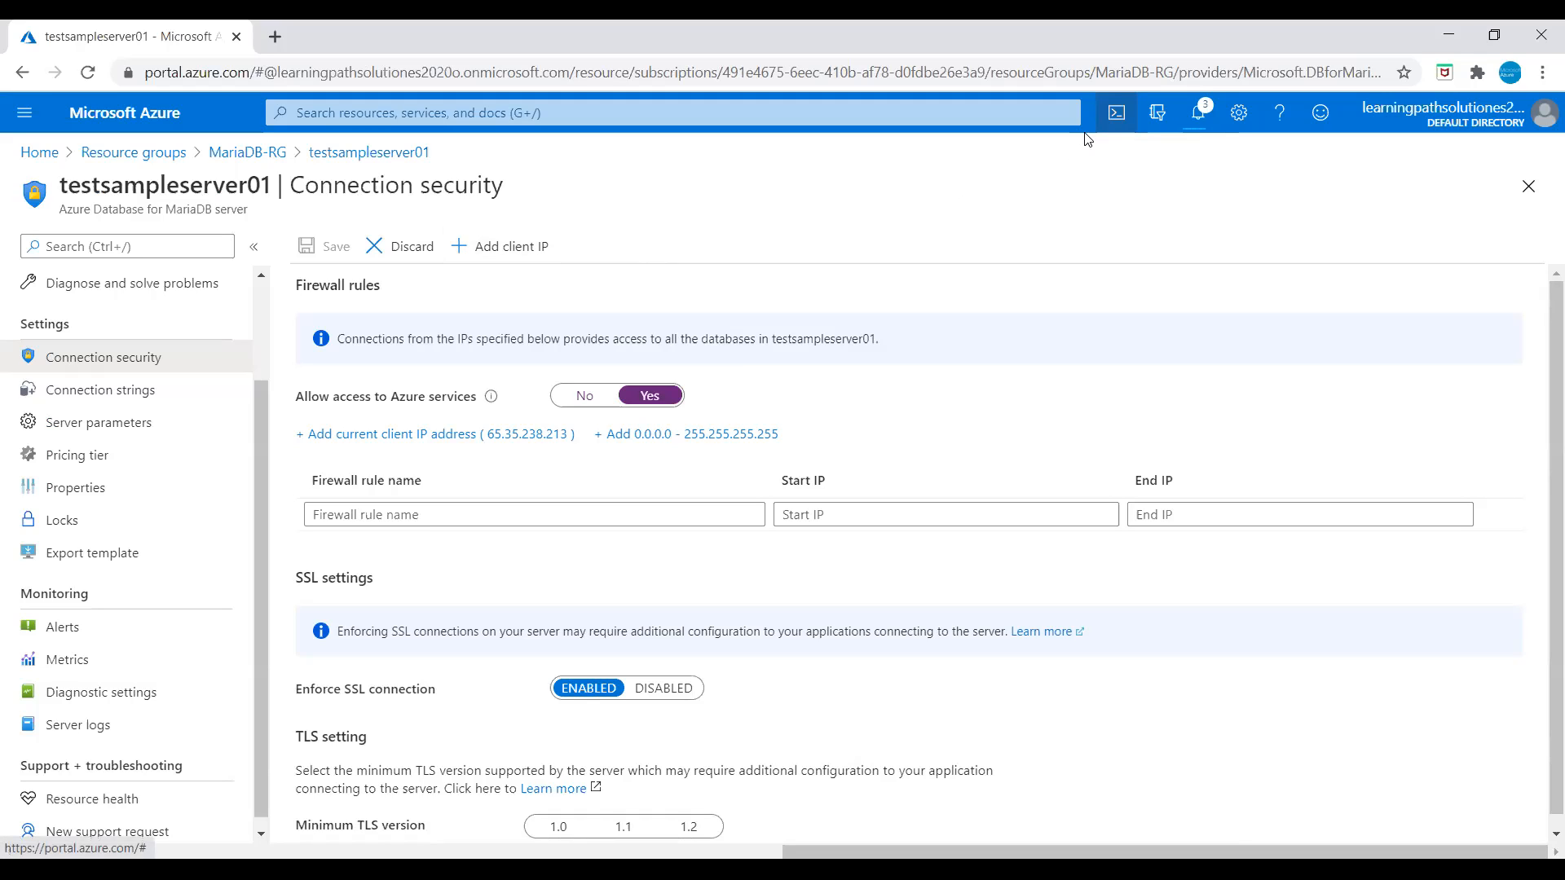
{"action": "left_click", "coordinate": [1115, 111]}
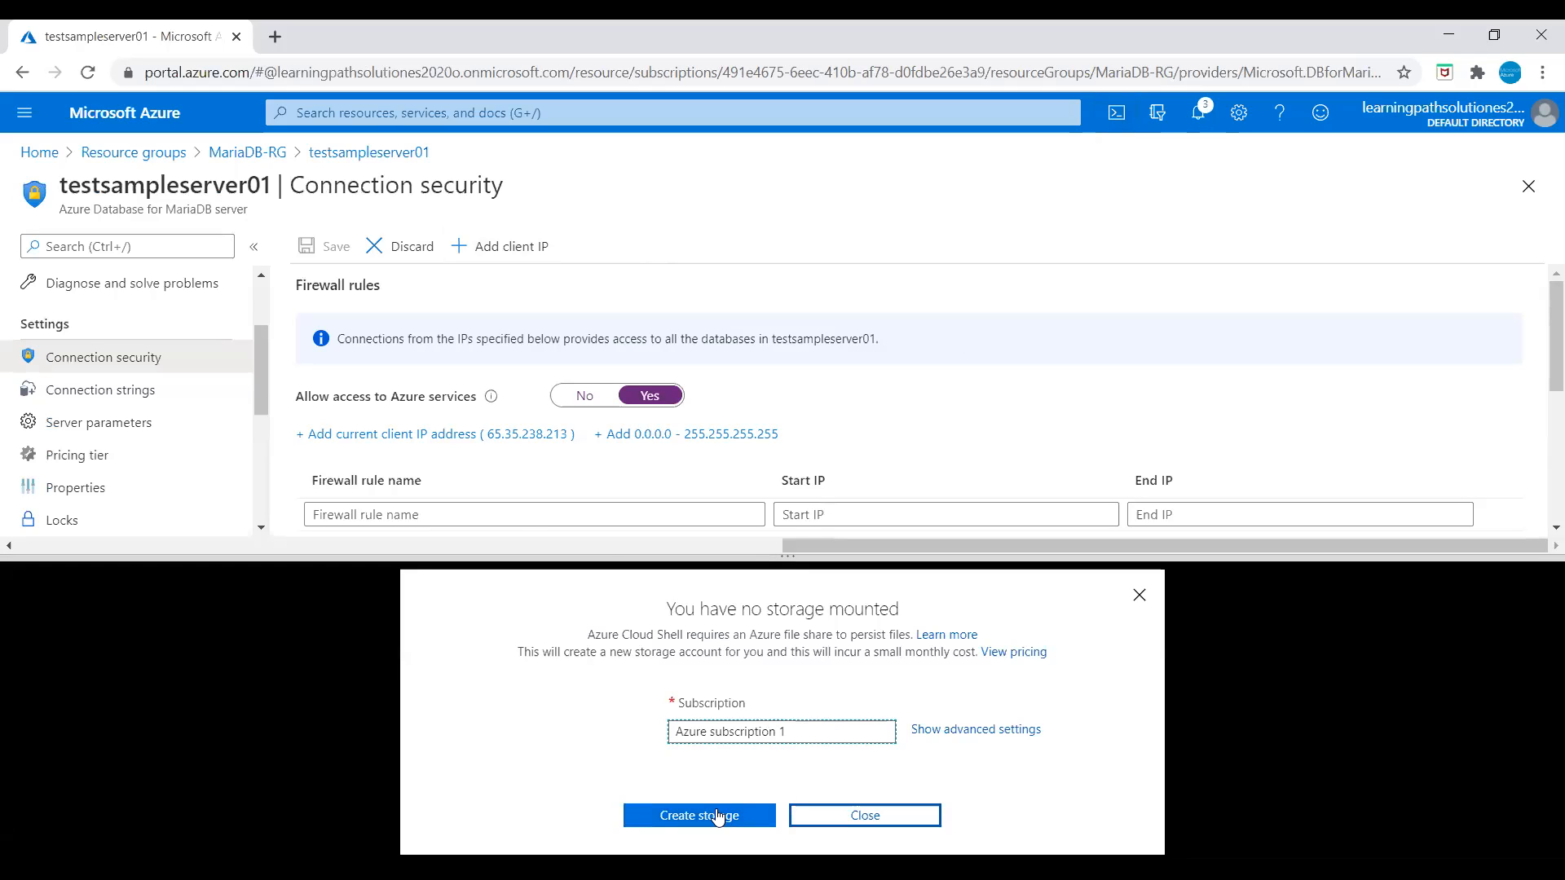
Step: Create Cloud Shell storage and let the Bash terminal connect to its prompt
{"action": "left_click", "coordinate": [702, 814]}
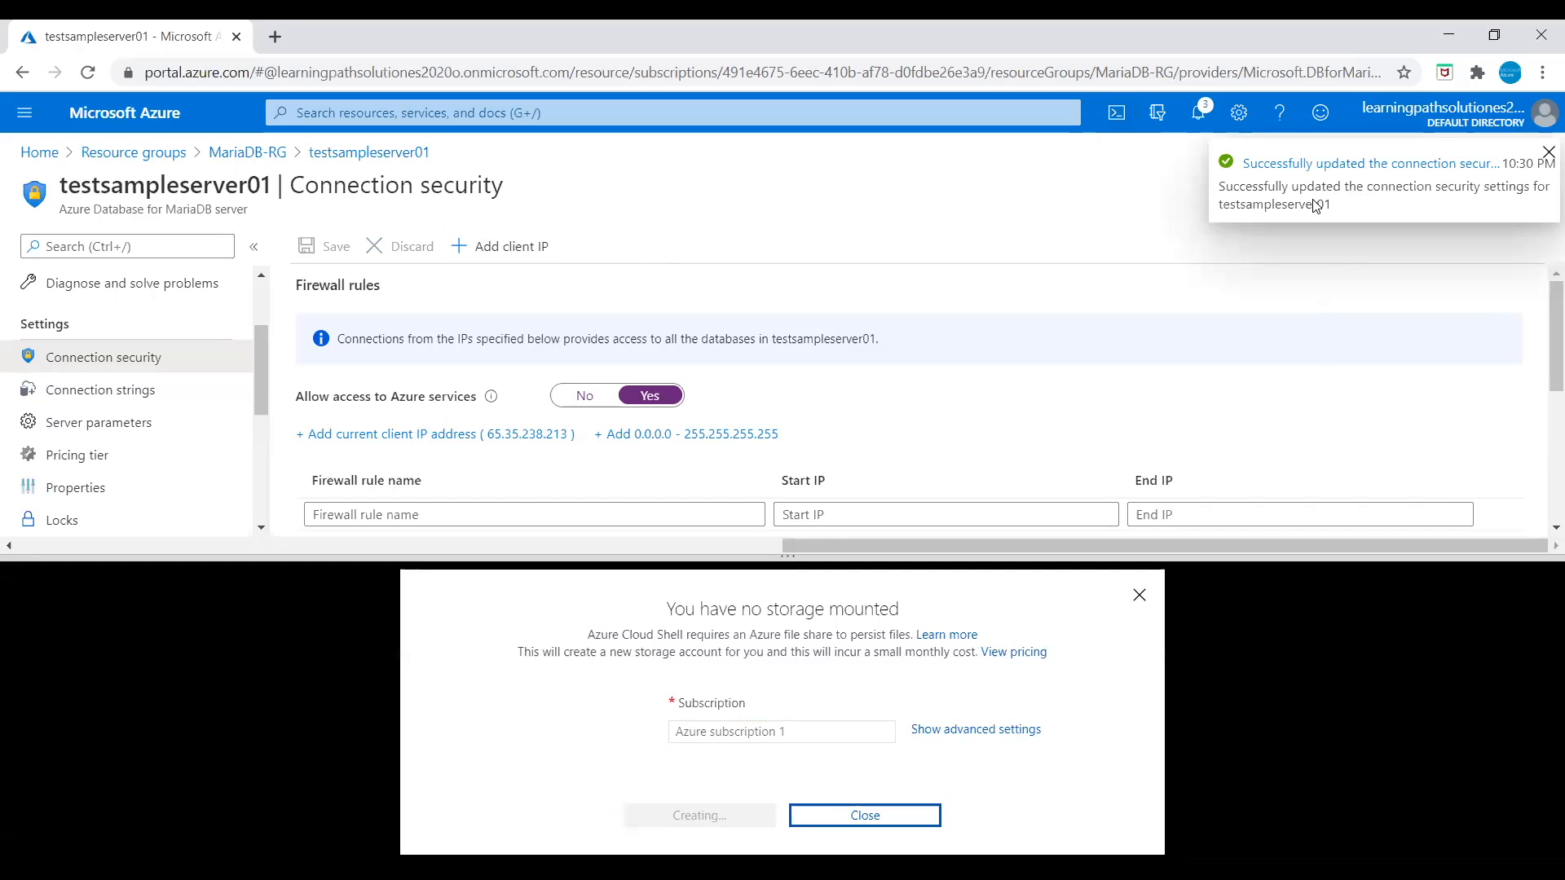
{"action": "scroll", "coordinate": [865, 409], "scroll_direction": "down", "scroll_amount": 3}
{"action": "scroll", "coordinate": [865, 409], "scroll_direction": "up", "scroll_amount": 3}
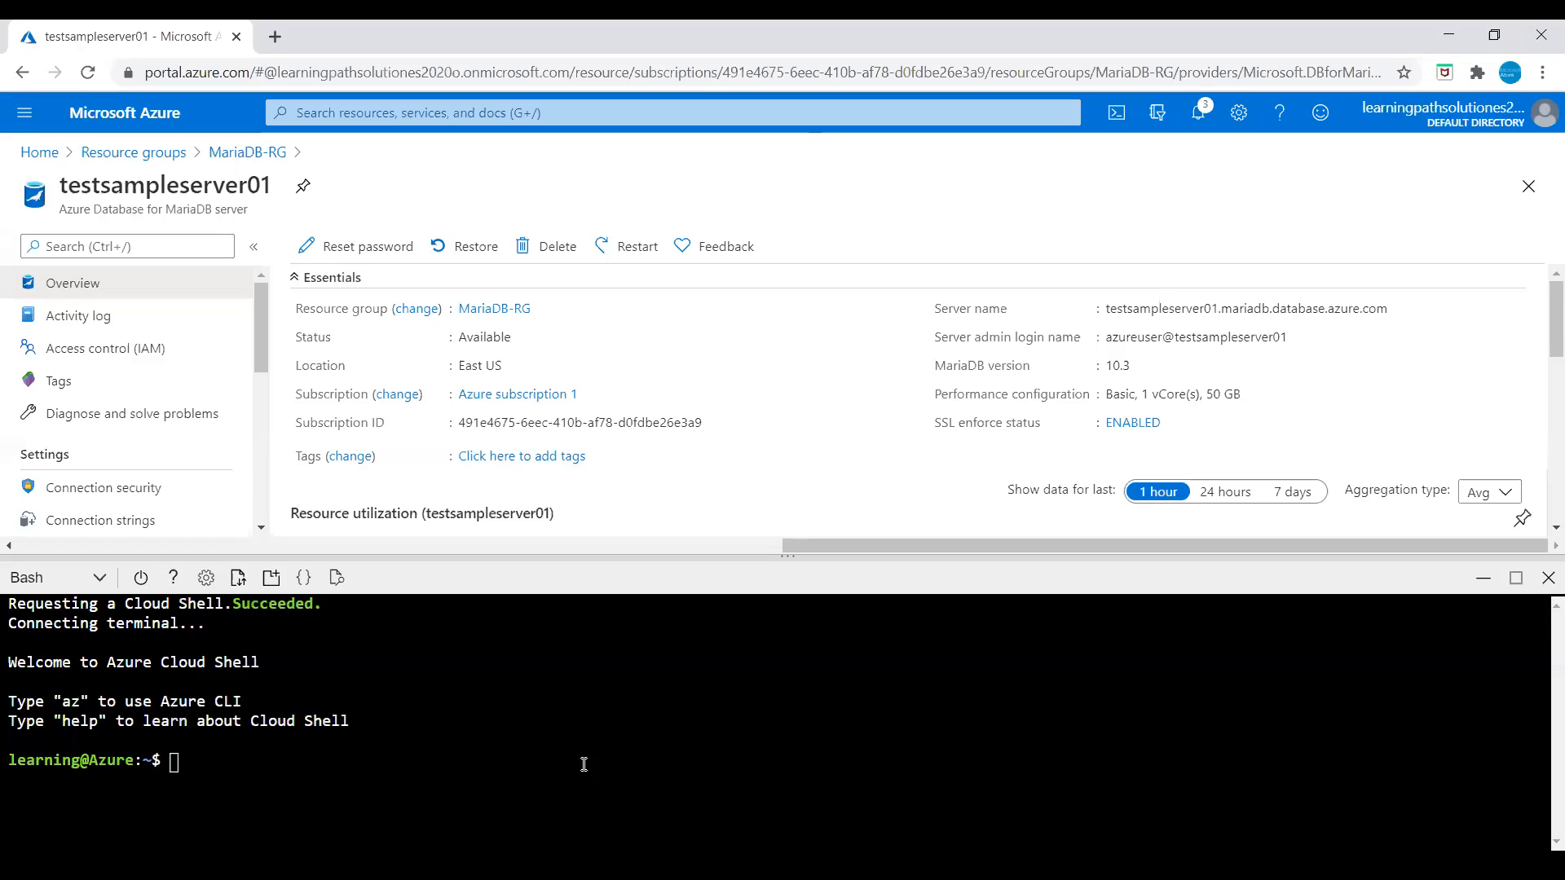
Step: Paste and run the mysql --host command to sign in to the MariaDB server
{"action": "right_click", "coordinate": [409, 769]}
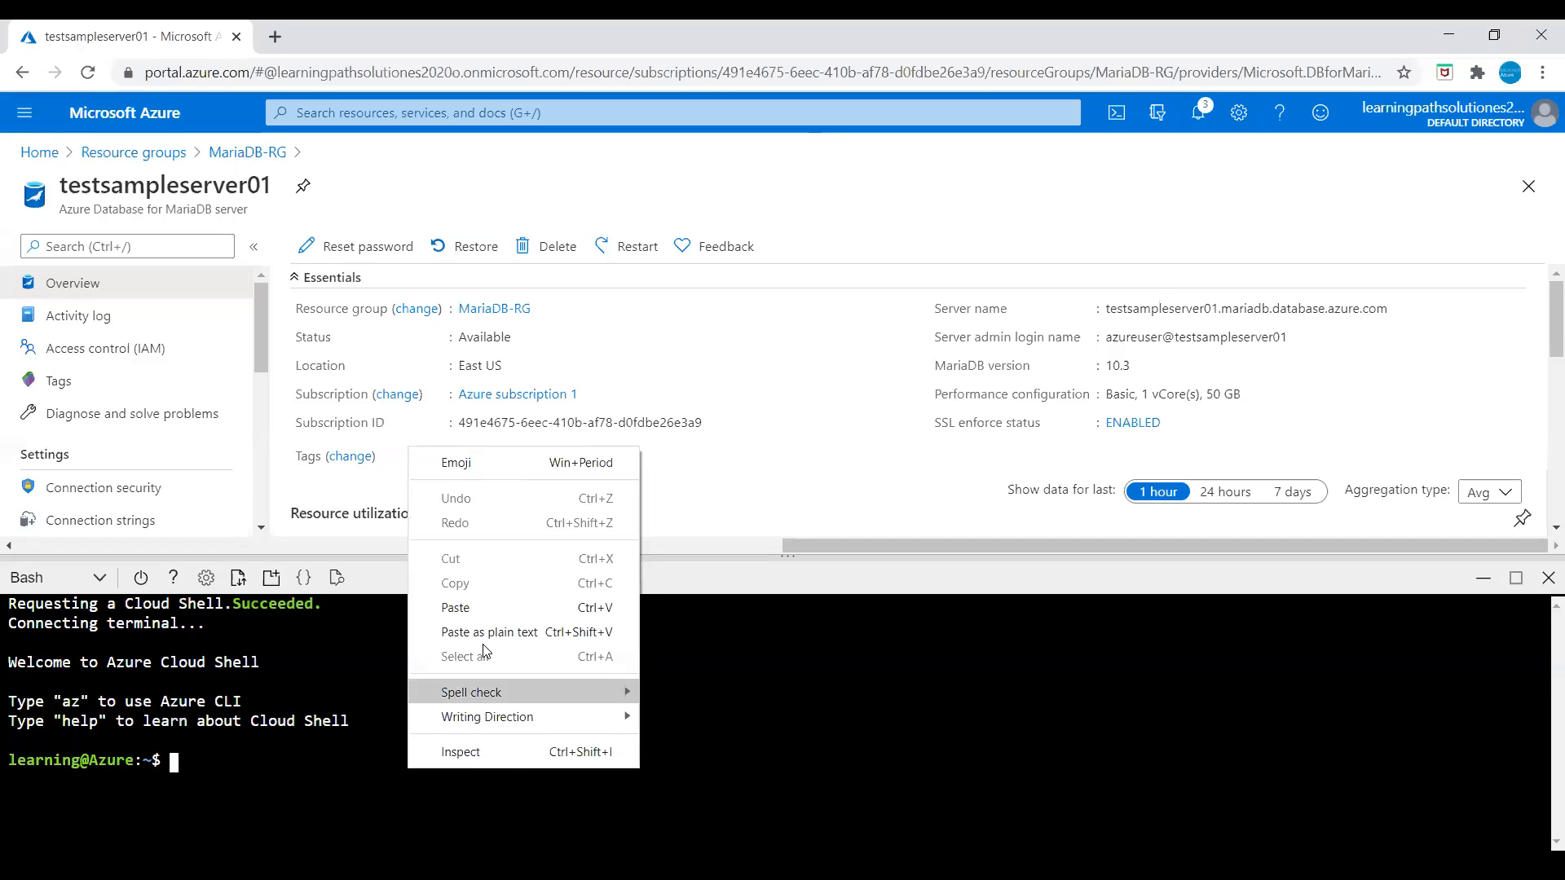
{"action": "left_click", "coordinate": [459, 605]}
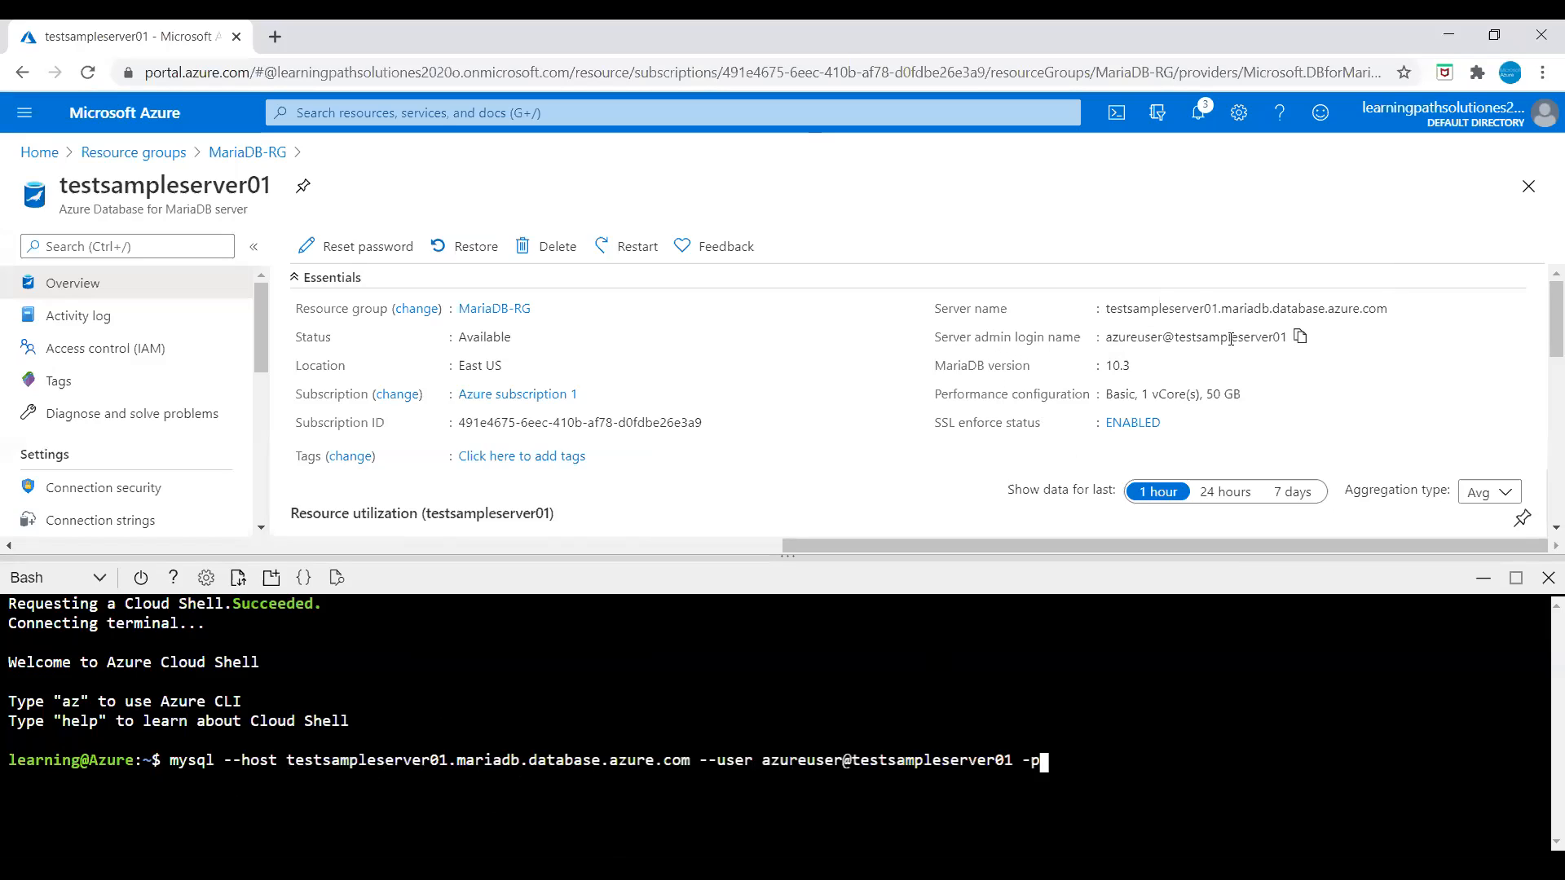
{"action": "key", "text": "Return"}
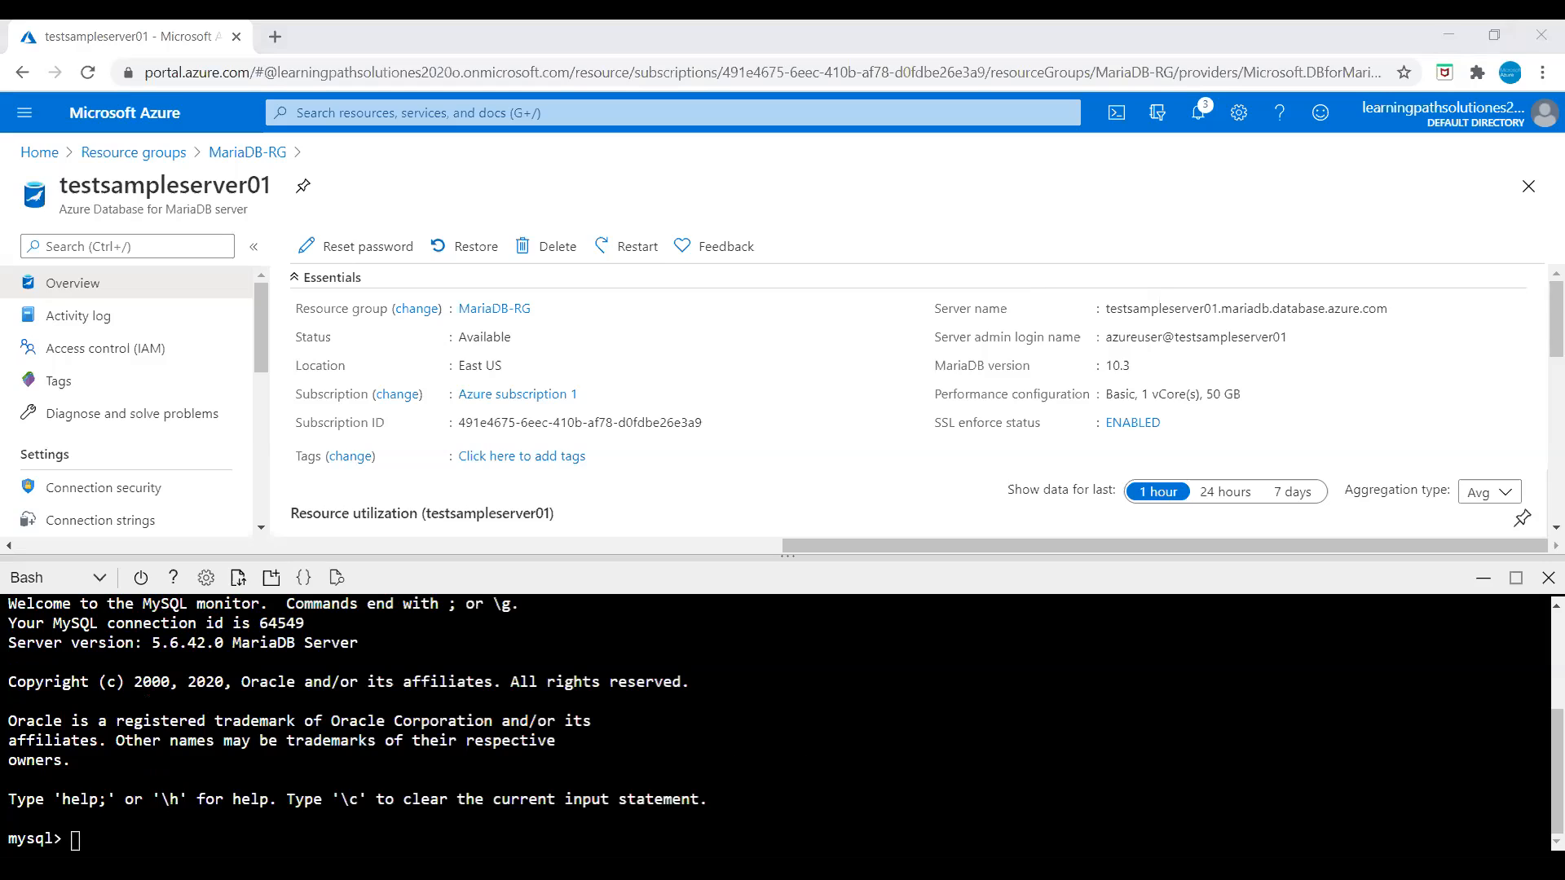
Step: Run status at the mysql prompt to confirm the connection on port 3306
{"action": "left_click", "coordinate": [490, 812]}
{"action": "type", "text": "status"}
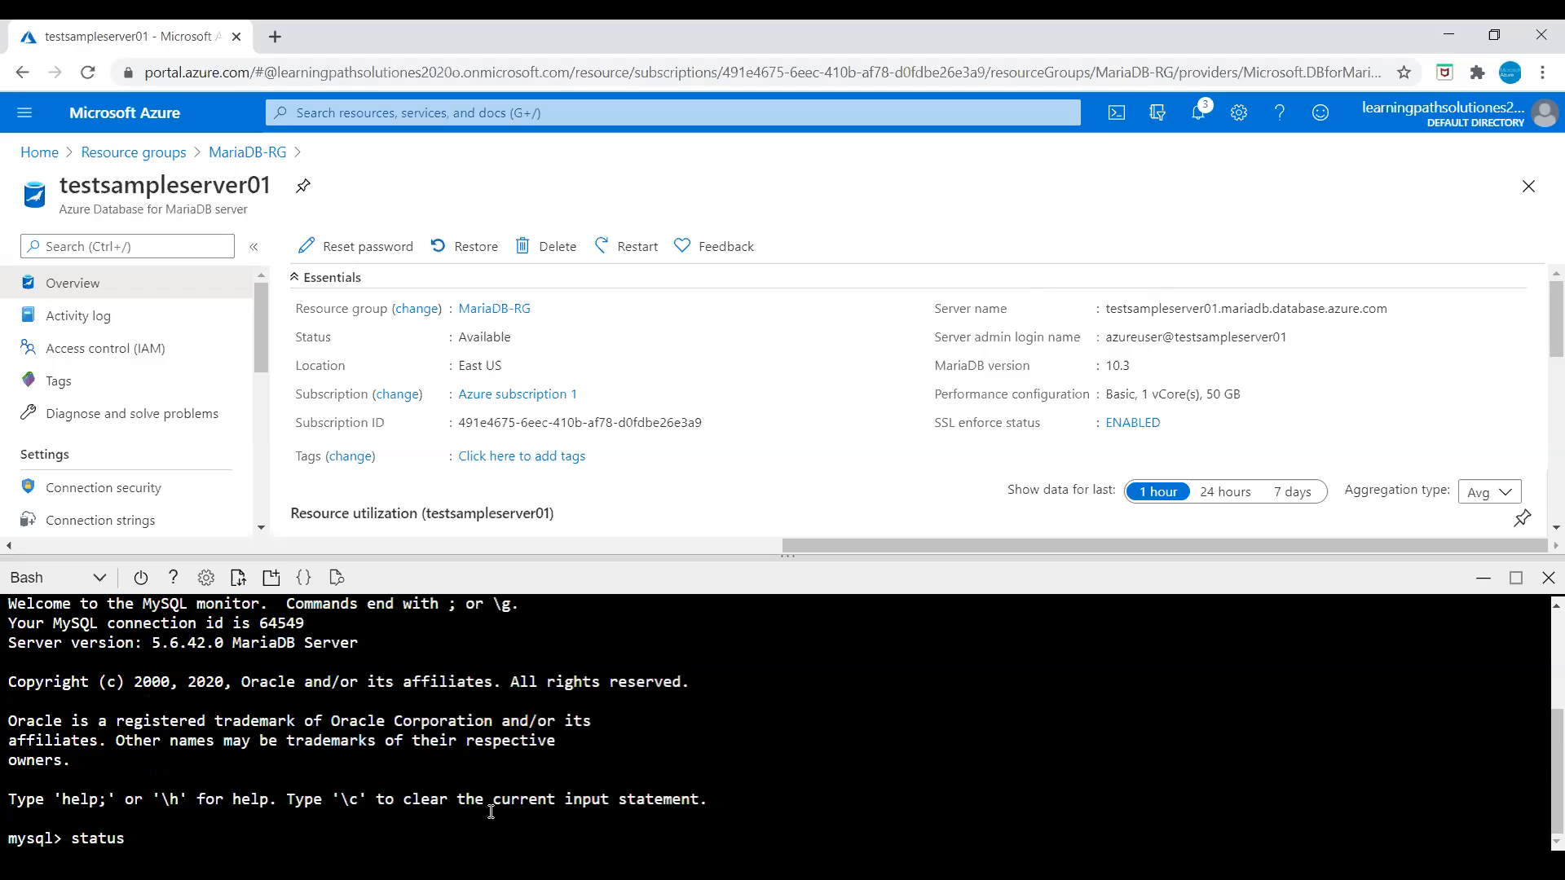
{"action": "key", "text": "Return"}
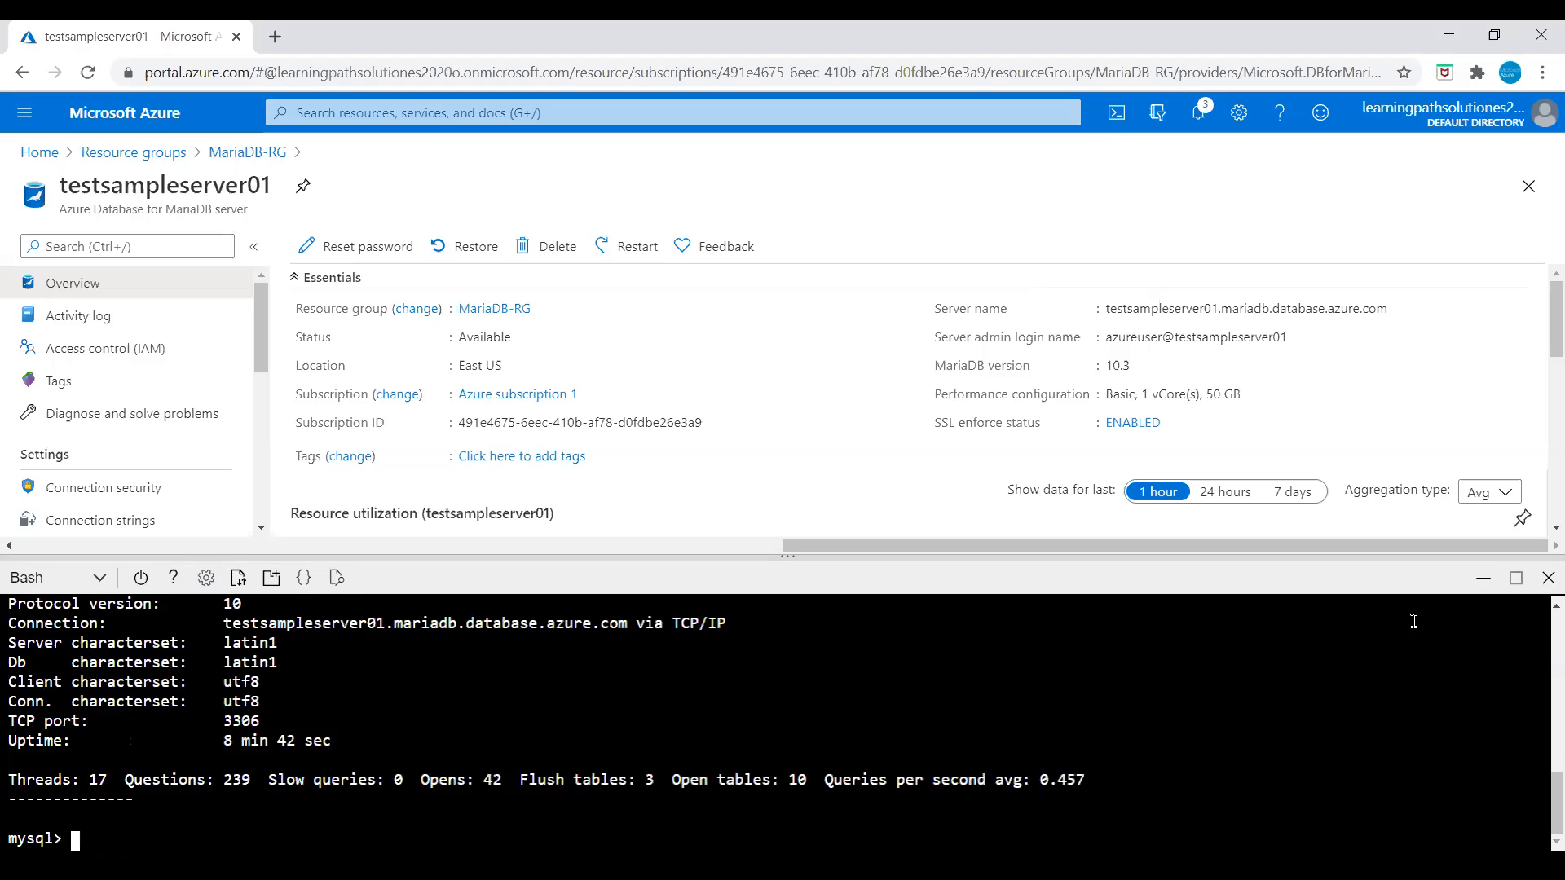
Step: Open a second Cloud Shell tab and run the pasted CREATE DATABASE command there
{"action": "left_click", "coordinate": [271, 577]}
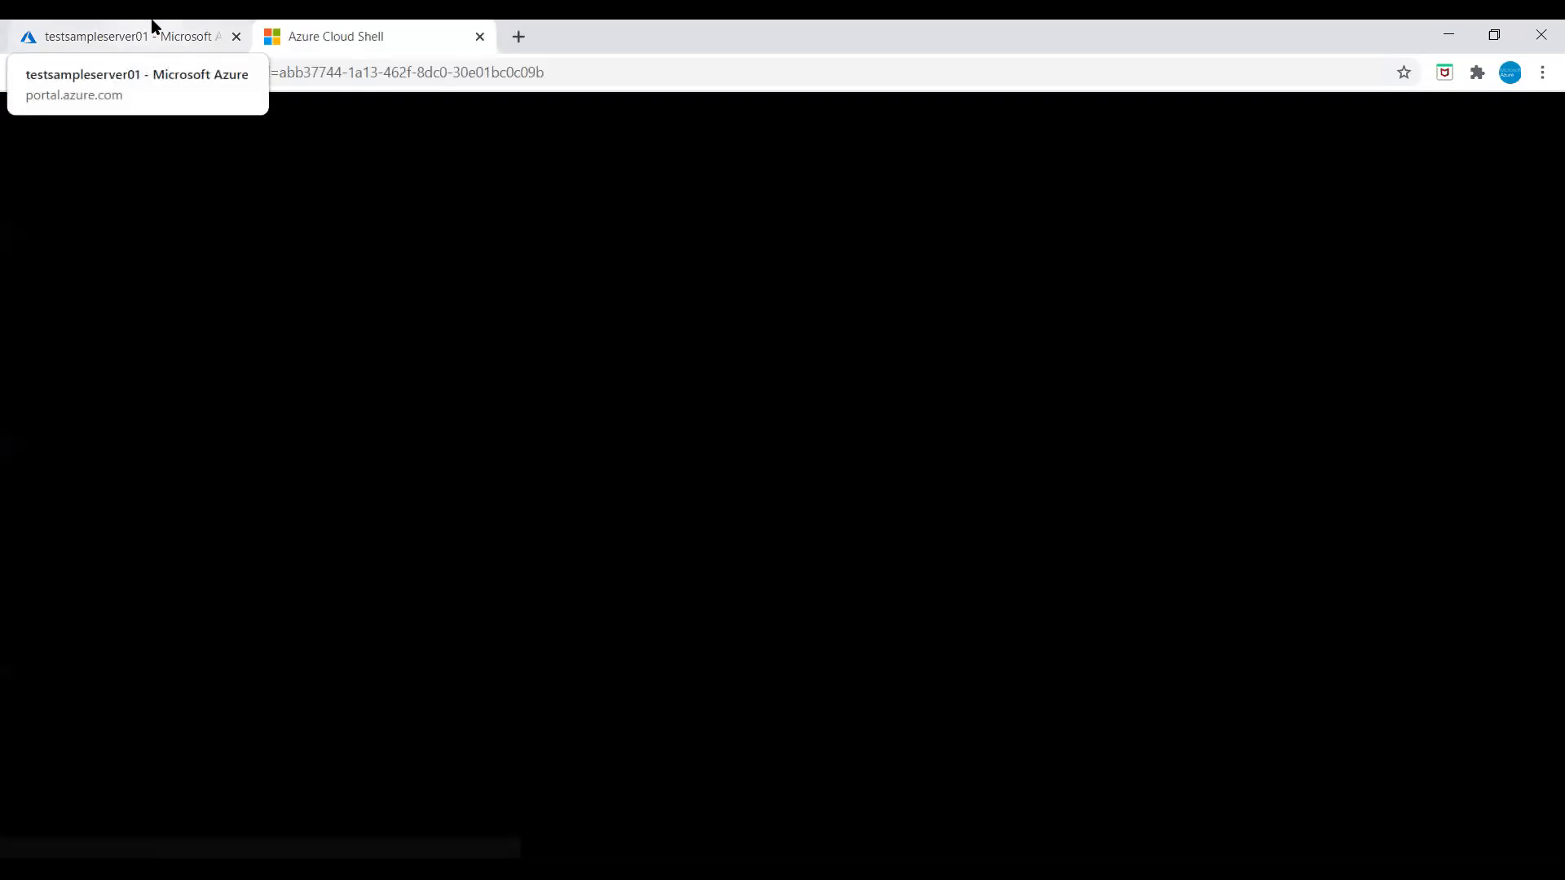
{"action": "left_click", "coordinate": [152, 26]}
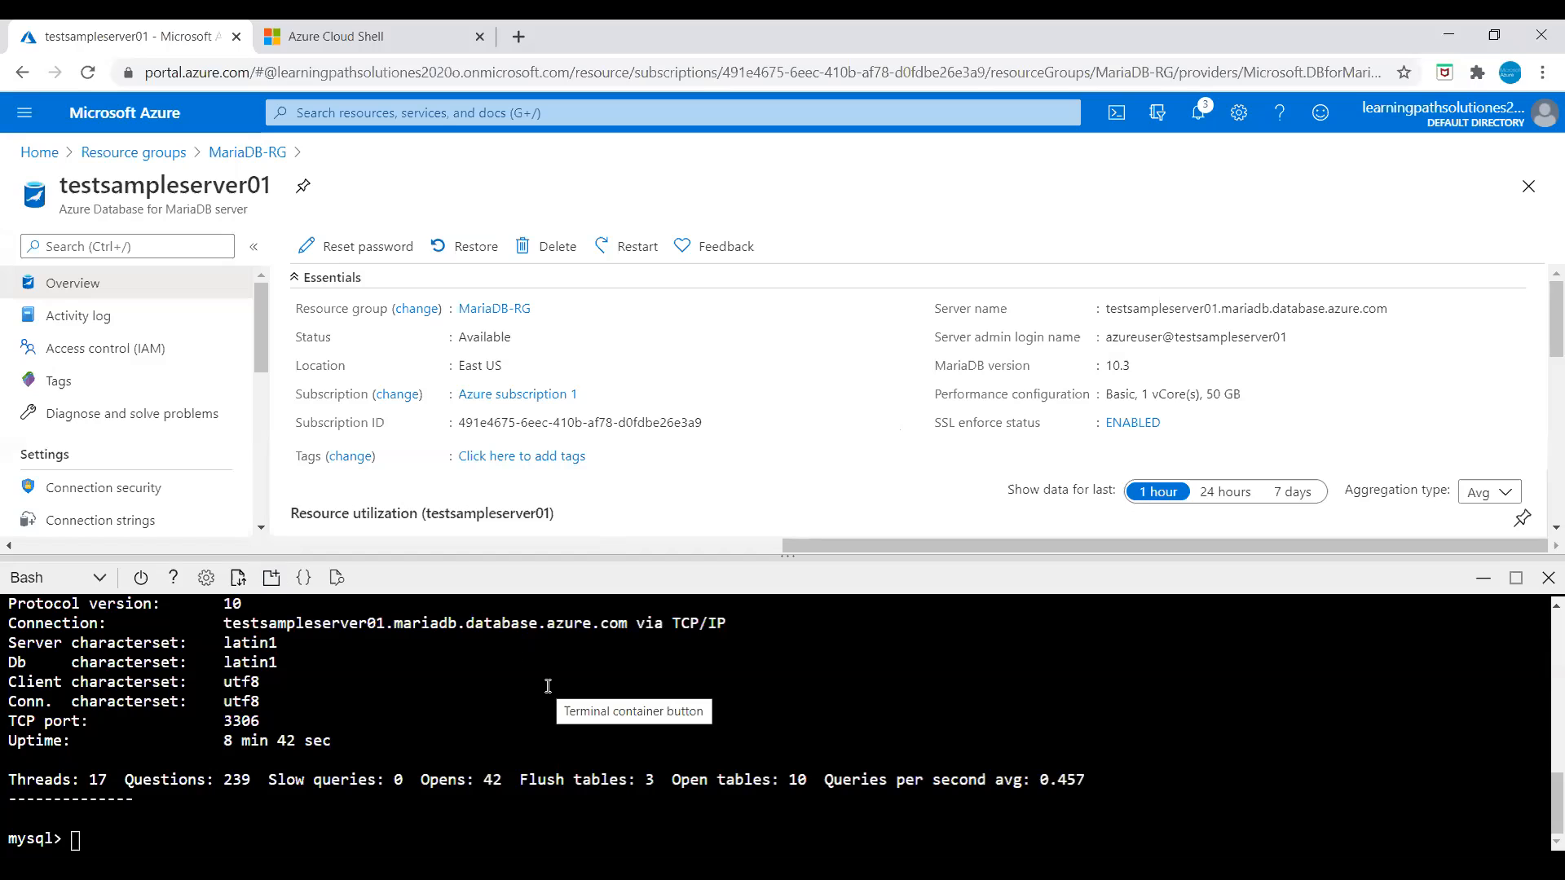
{"action": "scroll", "coordinate": [551, 699], "scroll_direction": "up", "scroll_amount": 2}
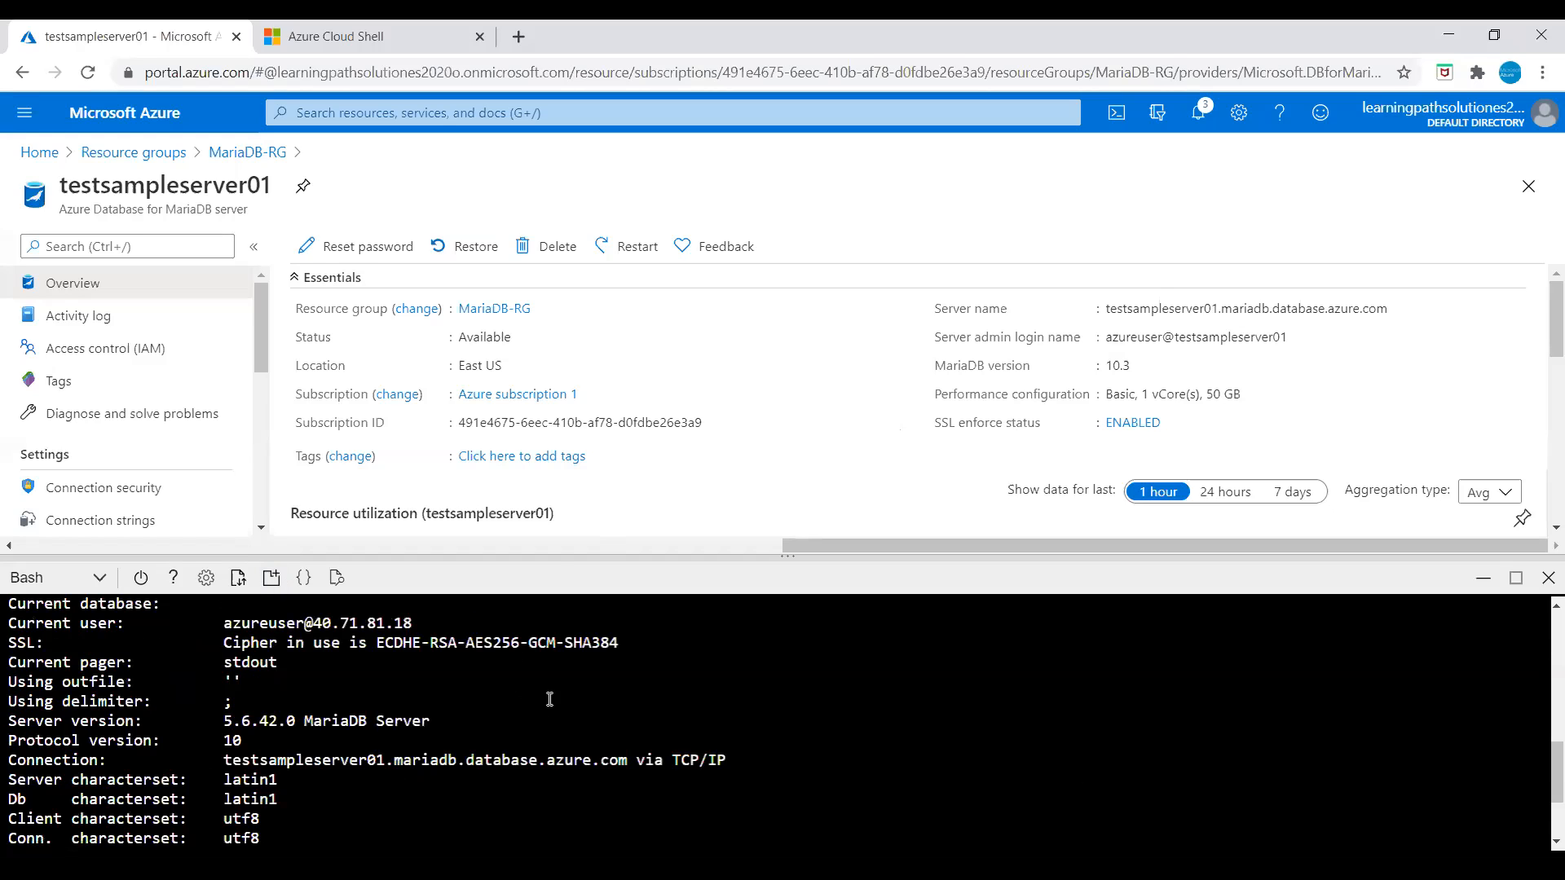
{"action": "scroll", "coordinate": [550, 698], "scroll_direction": "down", "scroll_amount": 2}
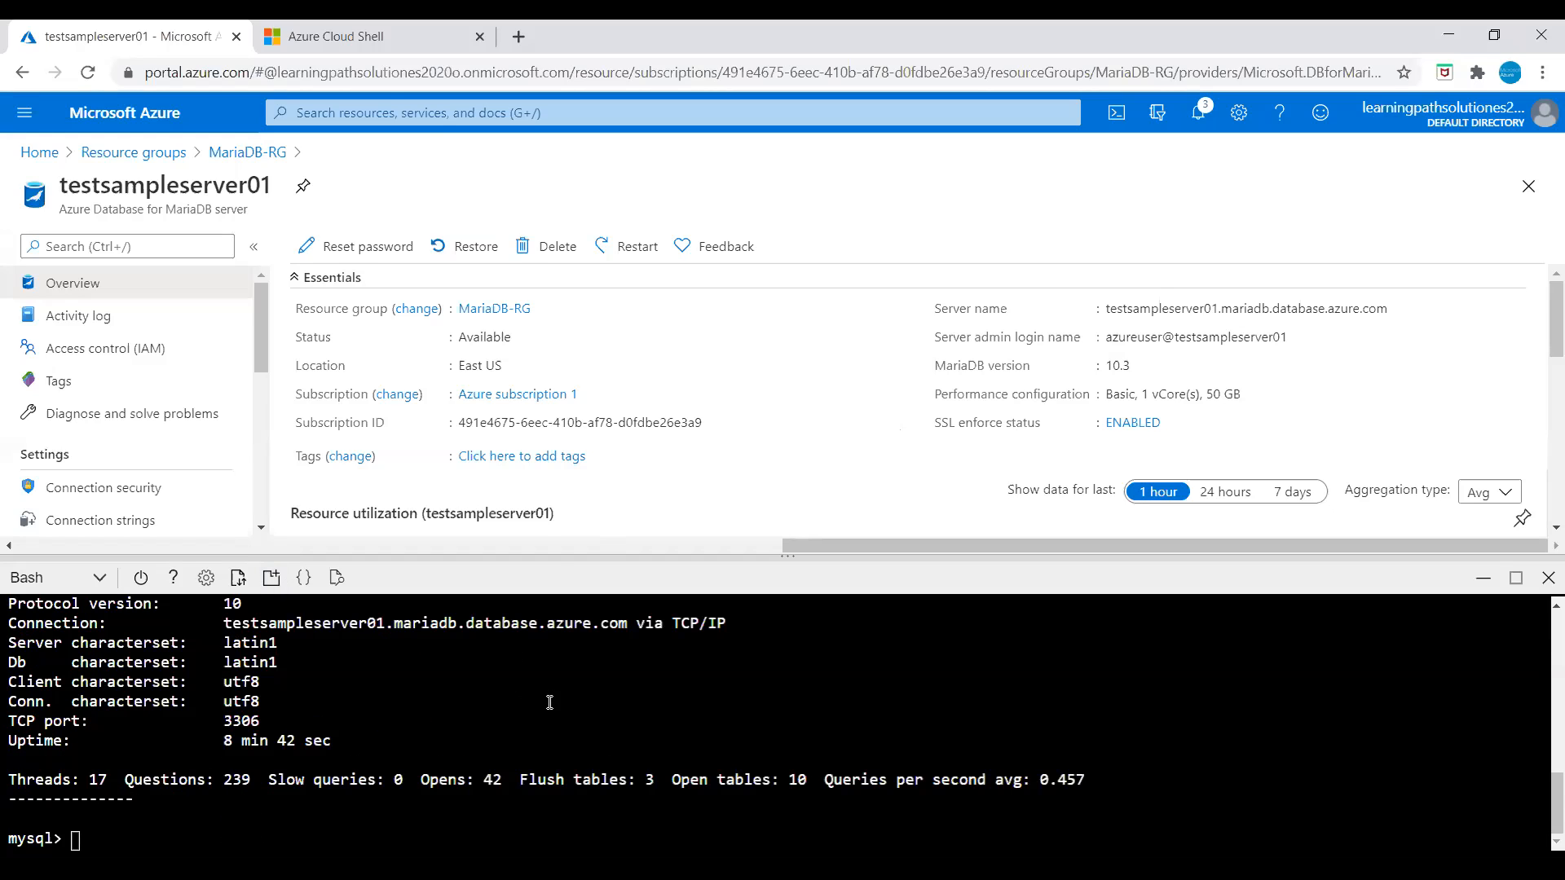
{"action": "left_click", "coordinate": [381, 32]}
{"action": "right_click", "coordinate": [316, 269]}
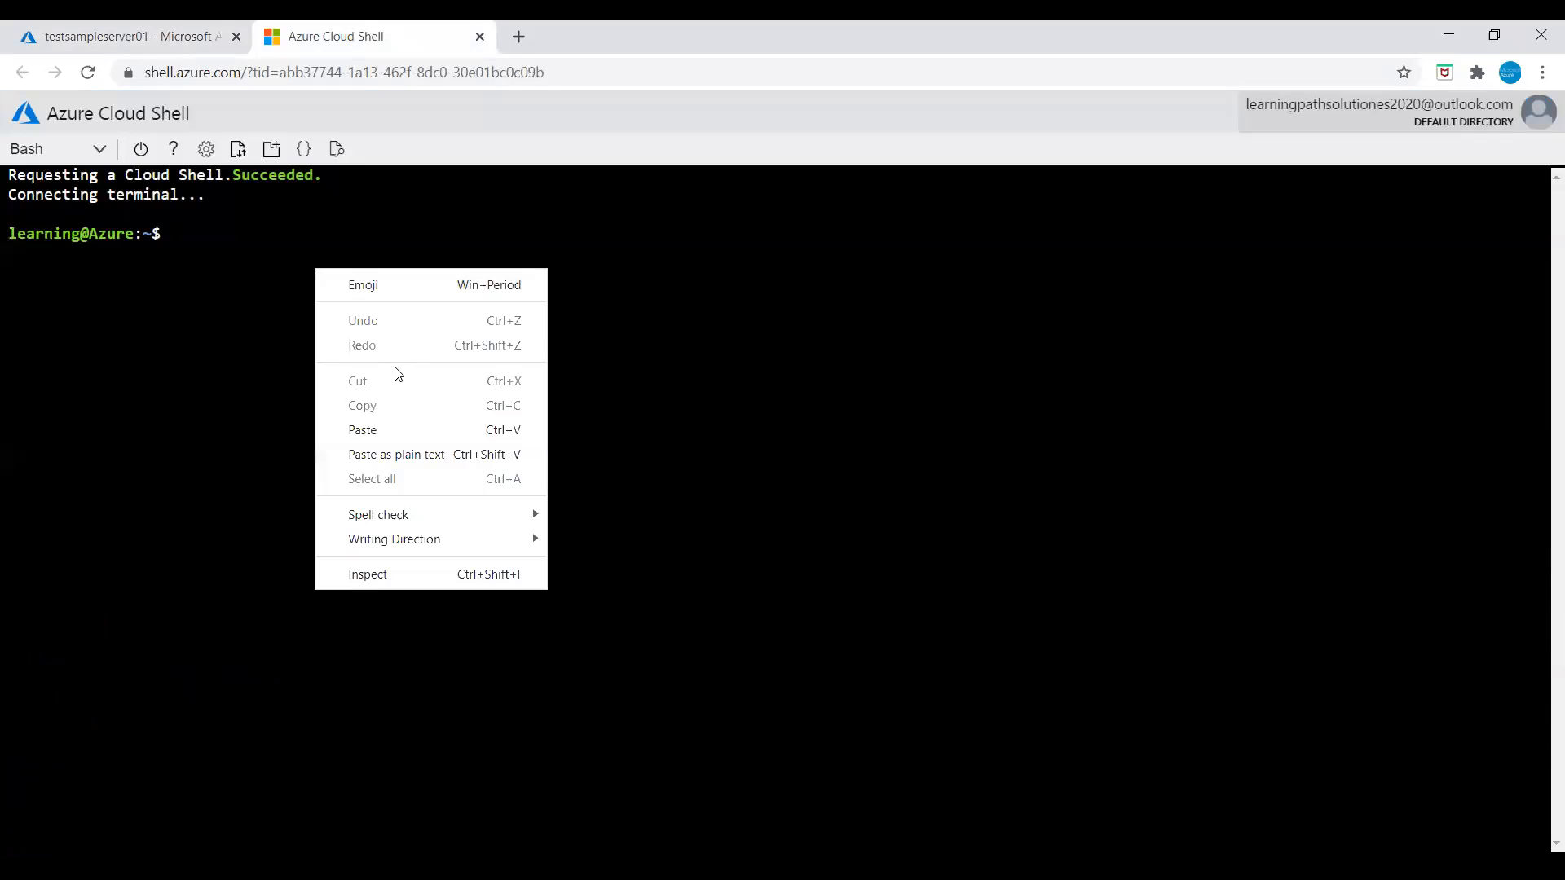
{"action": "left_click", "coordinate": [371, 430]}
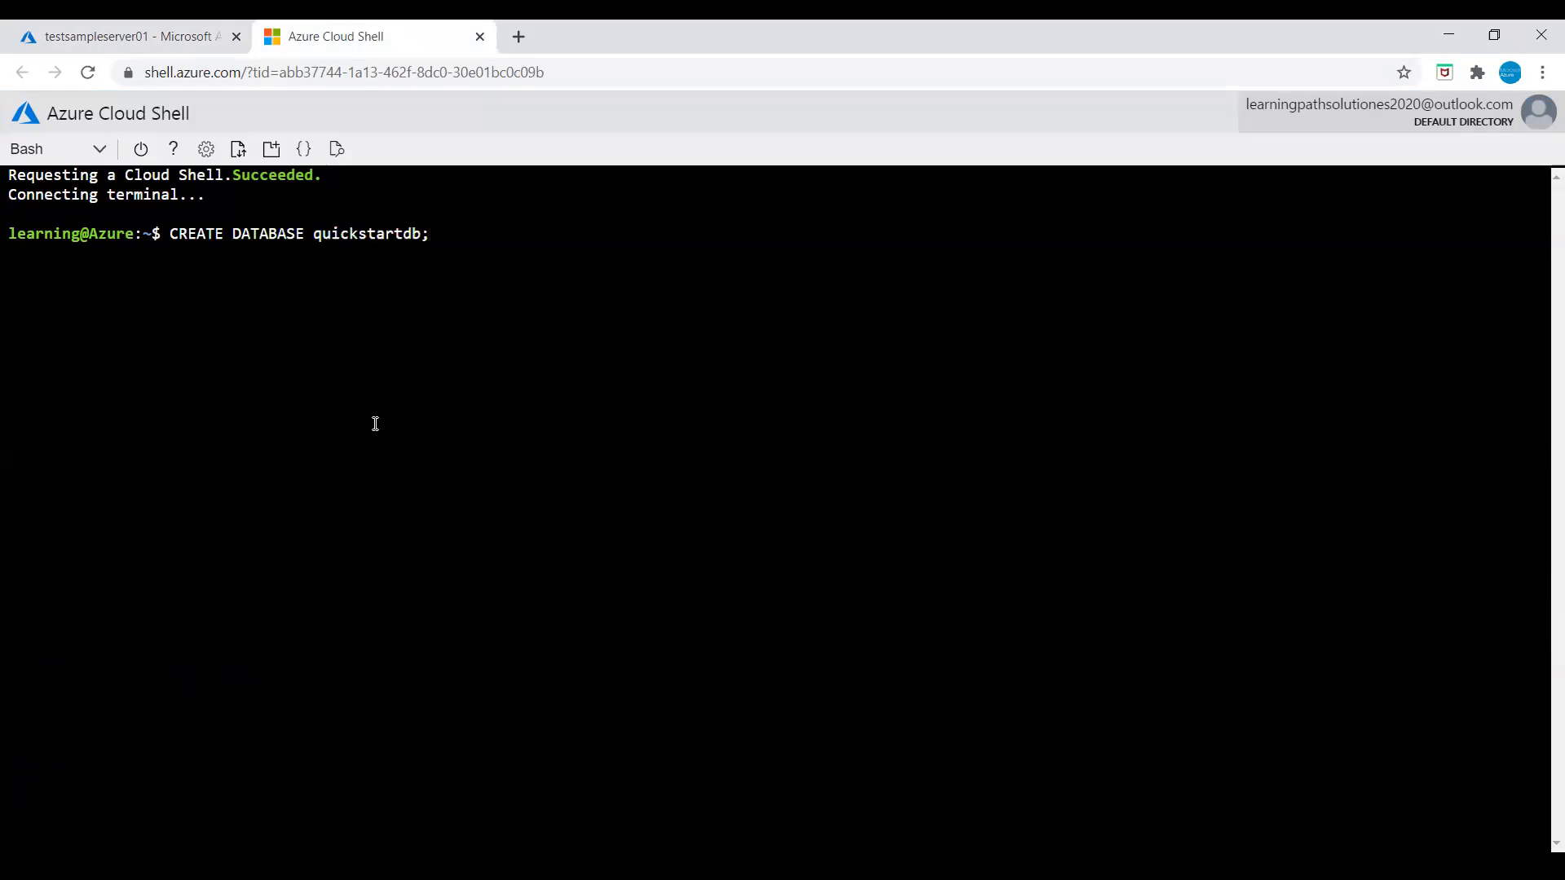
{"action": "key", "text": "Return"}
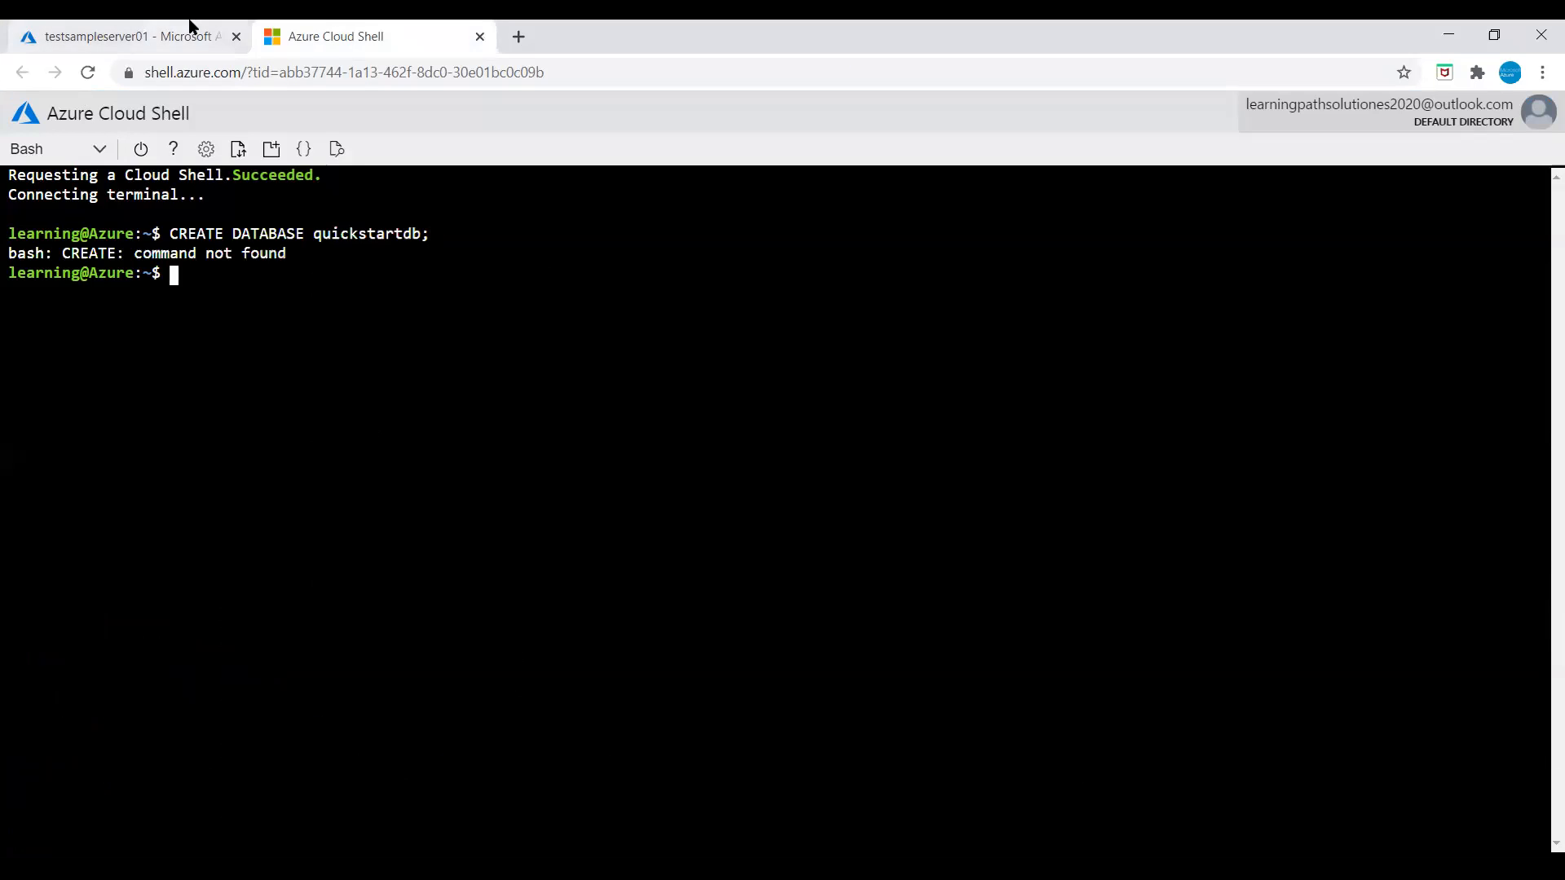
Step: Create the quickstartdb database from the portal tab's mysql session
{"action": "left_click", "coordinate": [153, 26]}
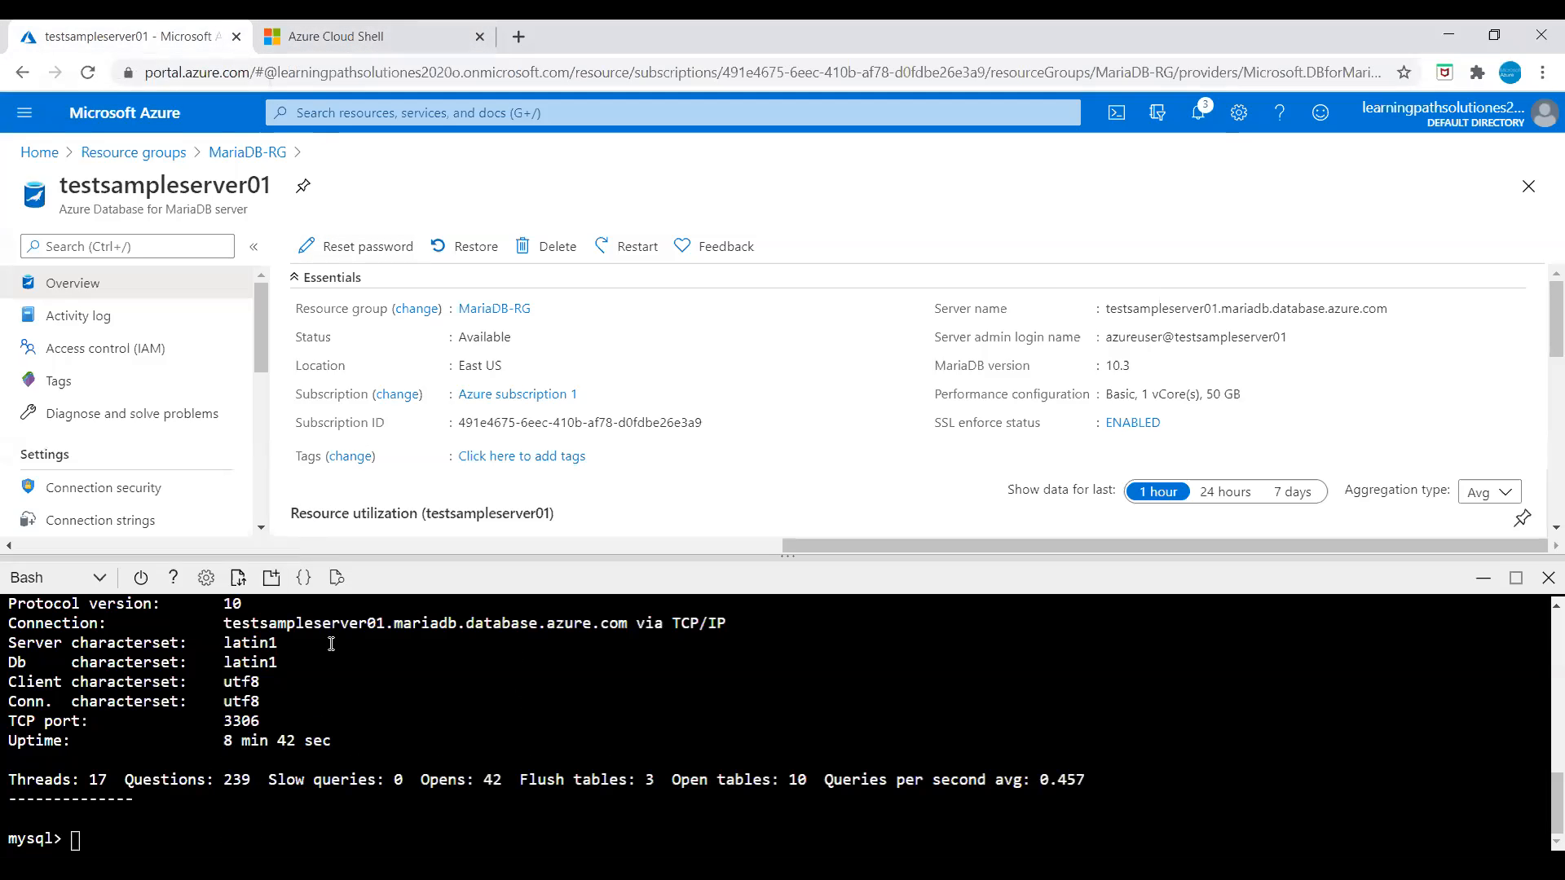
{"action": "right_click", "coordinate": [215, 819]}
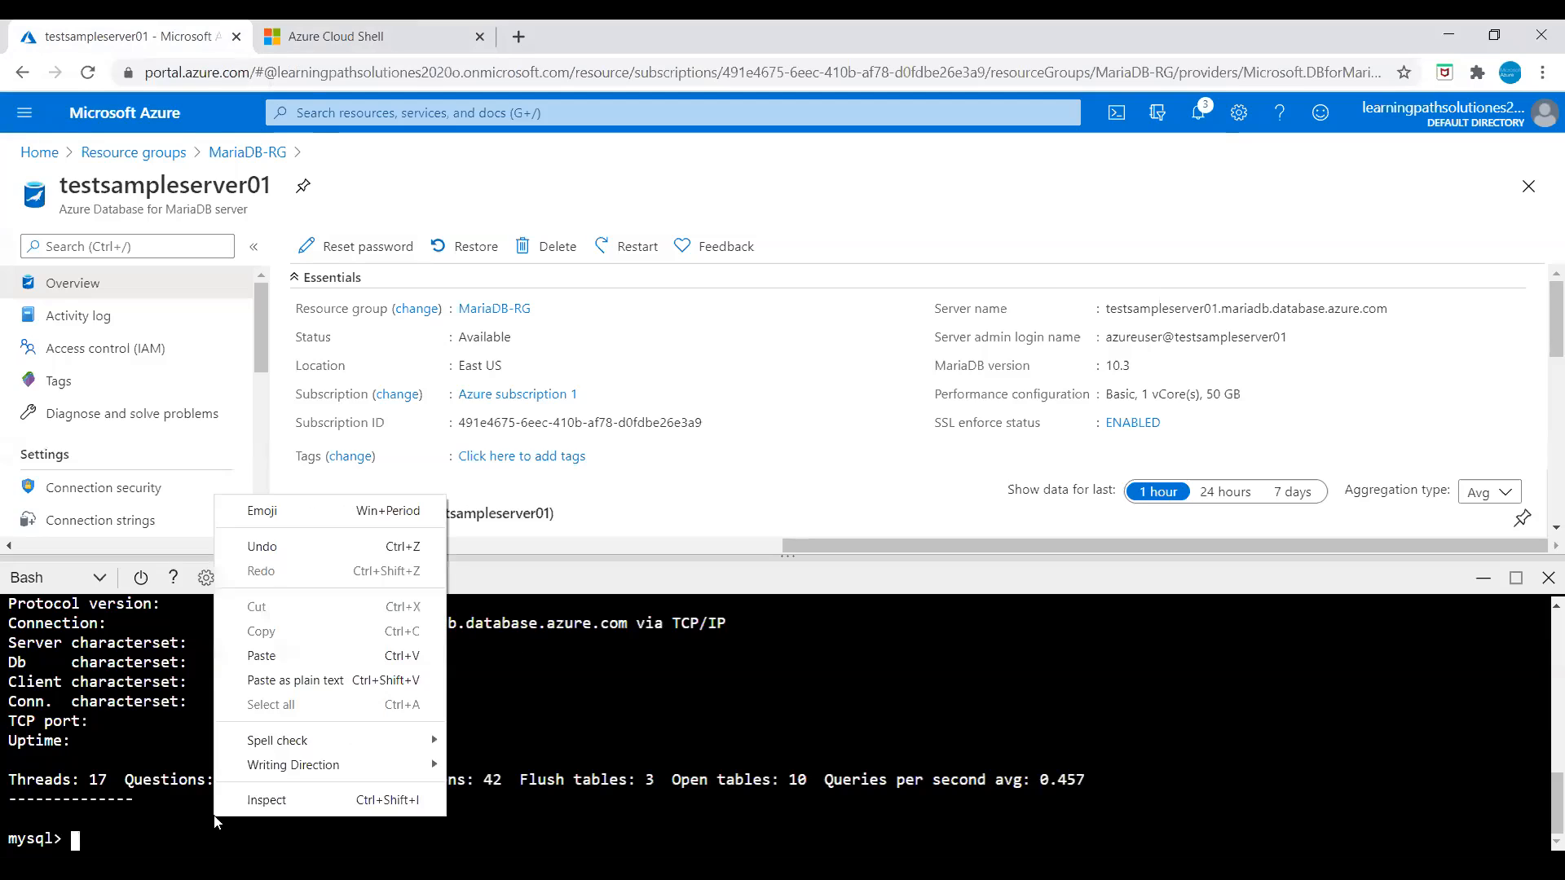
{"action": "left_click", "coordinate": [305, 655]}
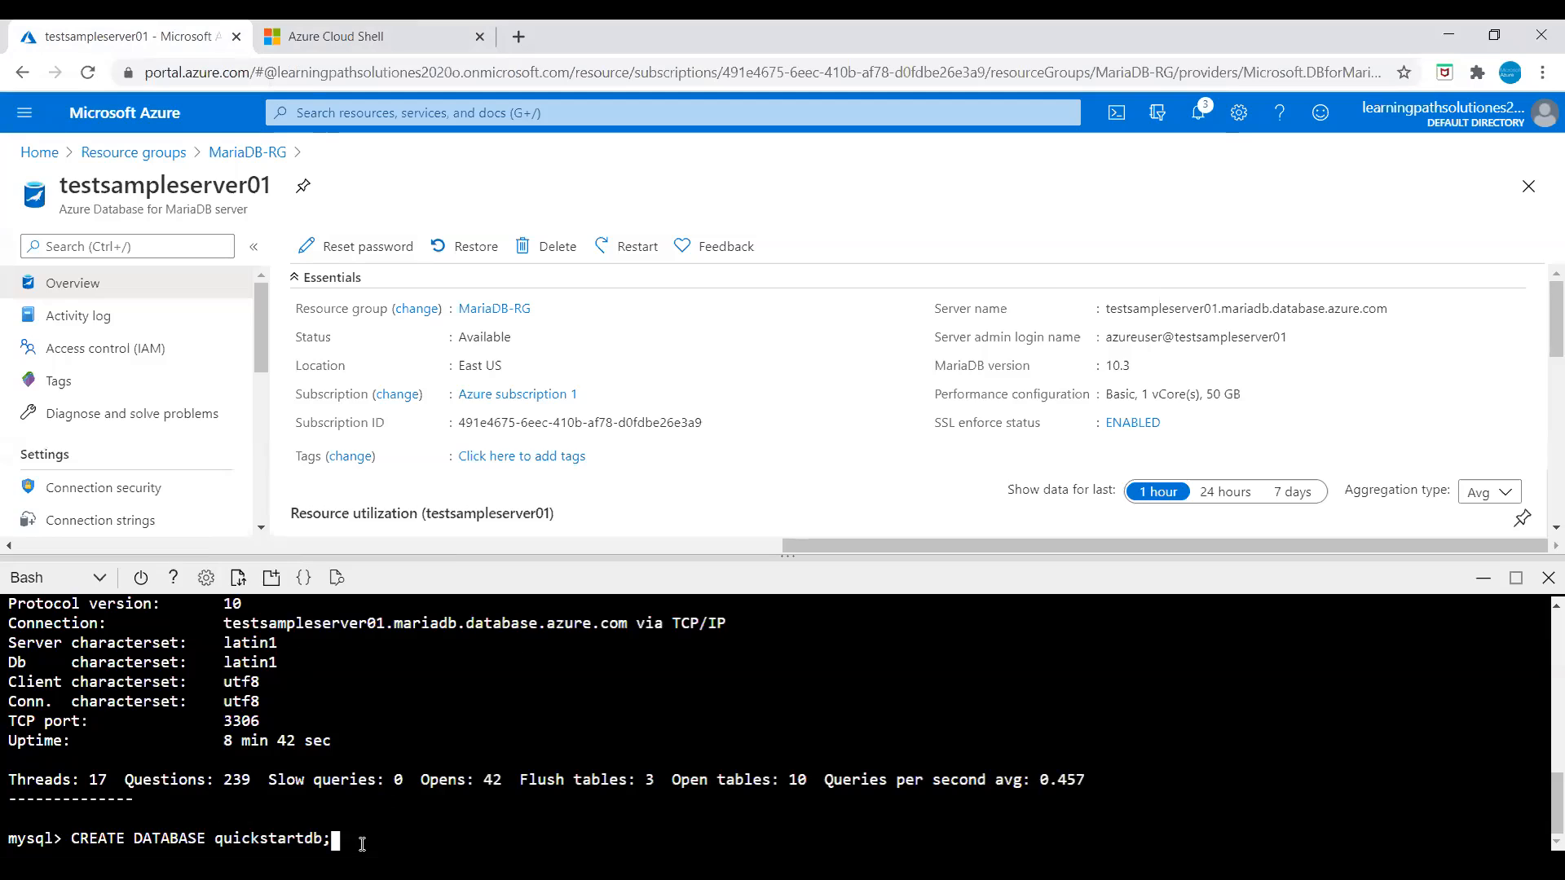
{"action": "key", "text": "Return"}
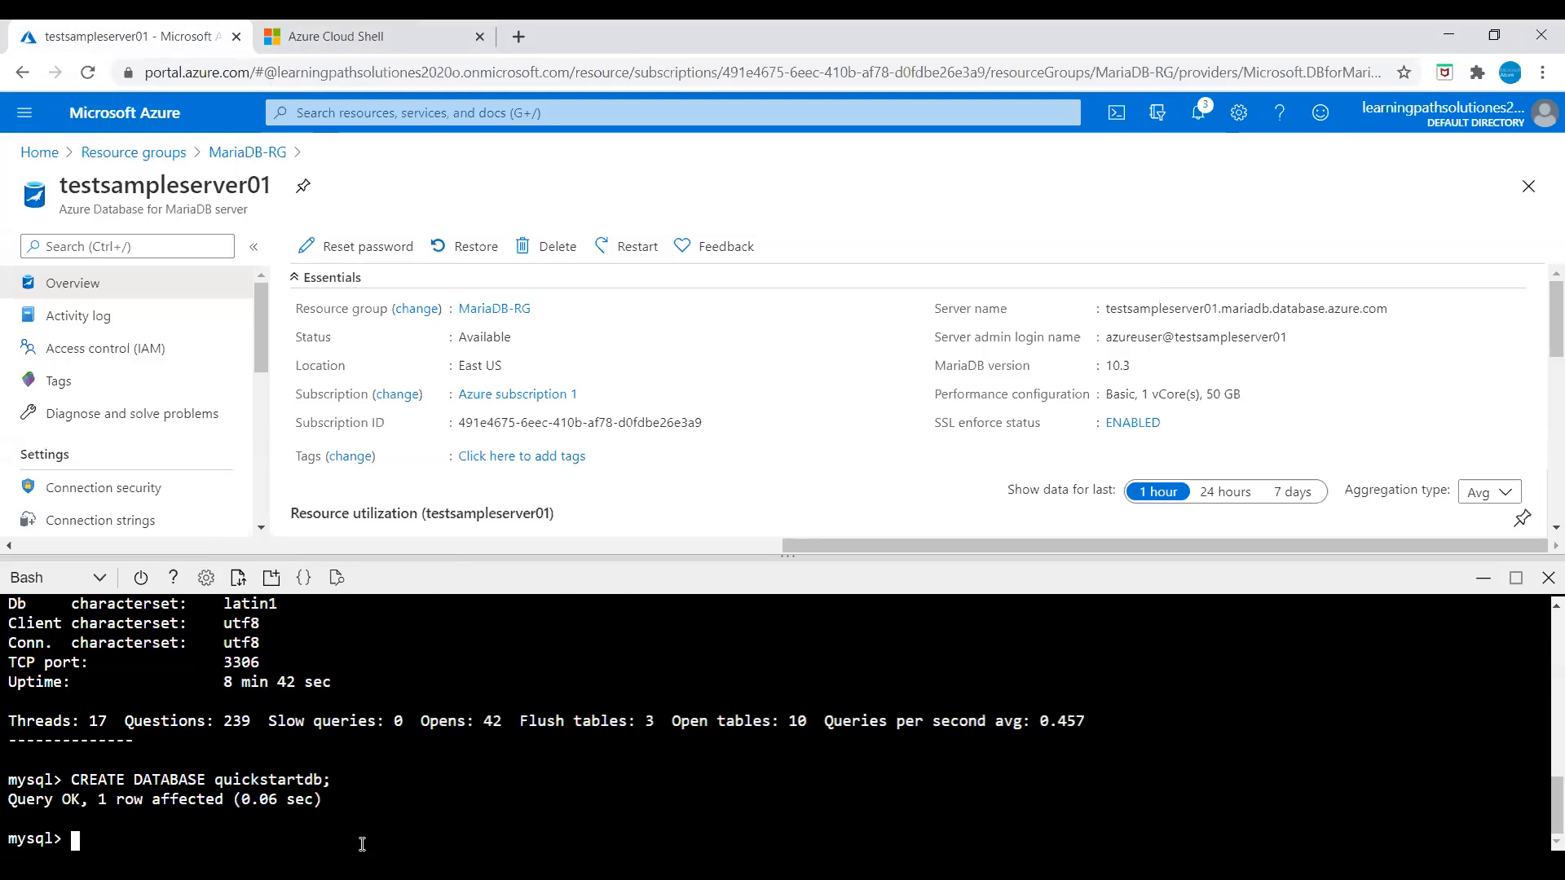
Step: Run SHOW DATABASES; to list the server's databases including quickstartdb
{"action": "type", "text": "SHOW DATABASS"}
{"action": "key", "text": "BackSpace"}
{"action": "type", "text": "ES;"}
{"action": "key", "text": "Return"}
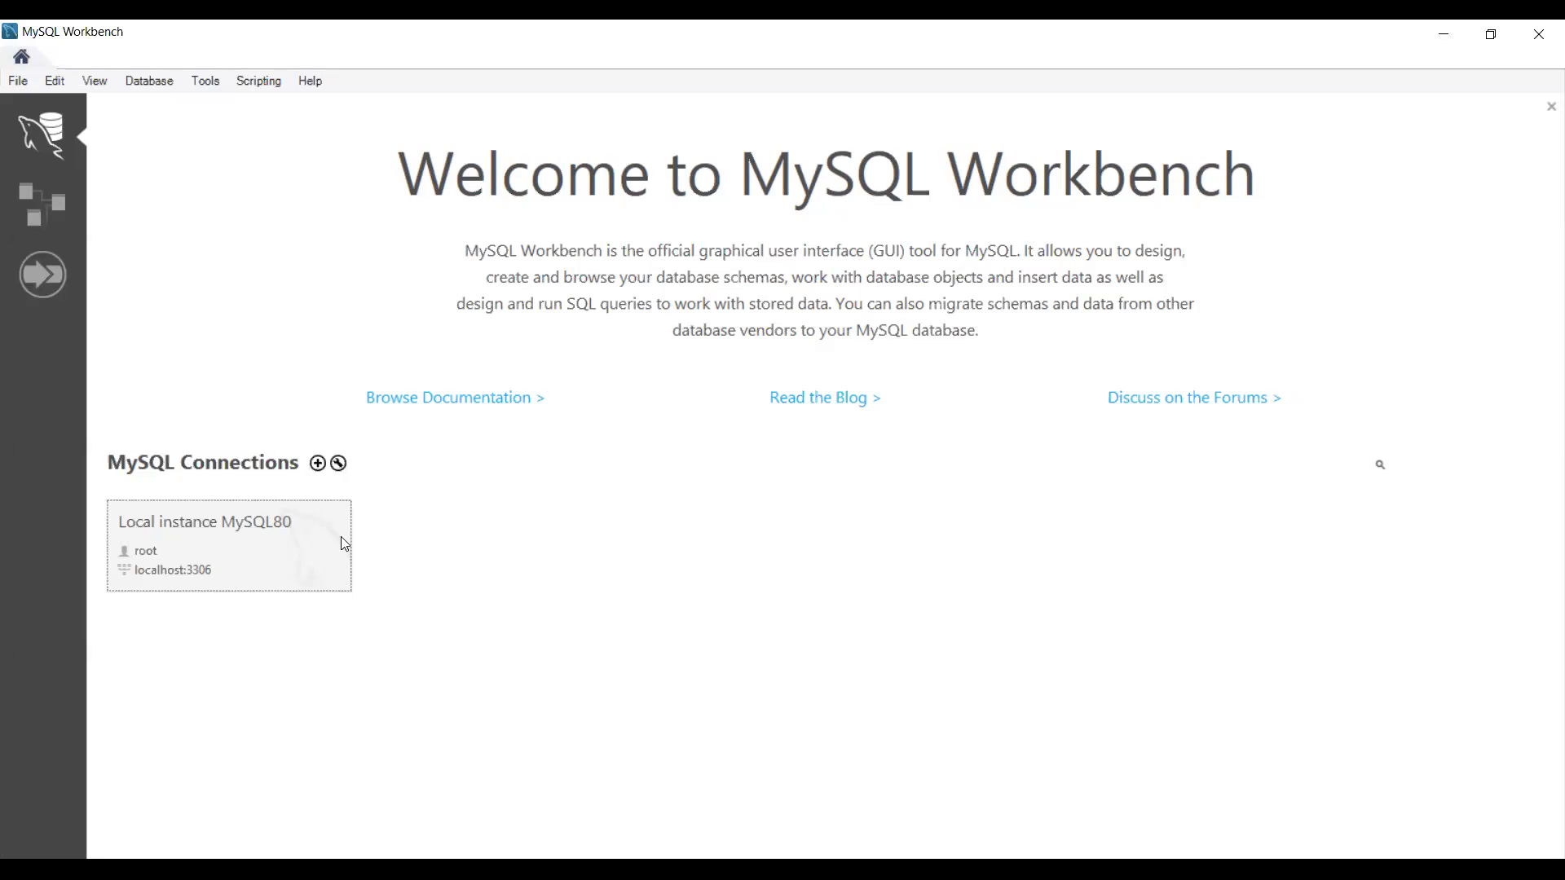
Step: Start a new connection named MariaDB-Azure with the Azure server hostname pasted in
{"action": "left_click", "coordinate": [318, 466]}
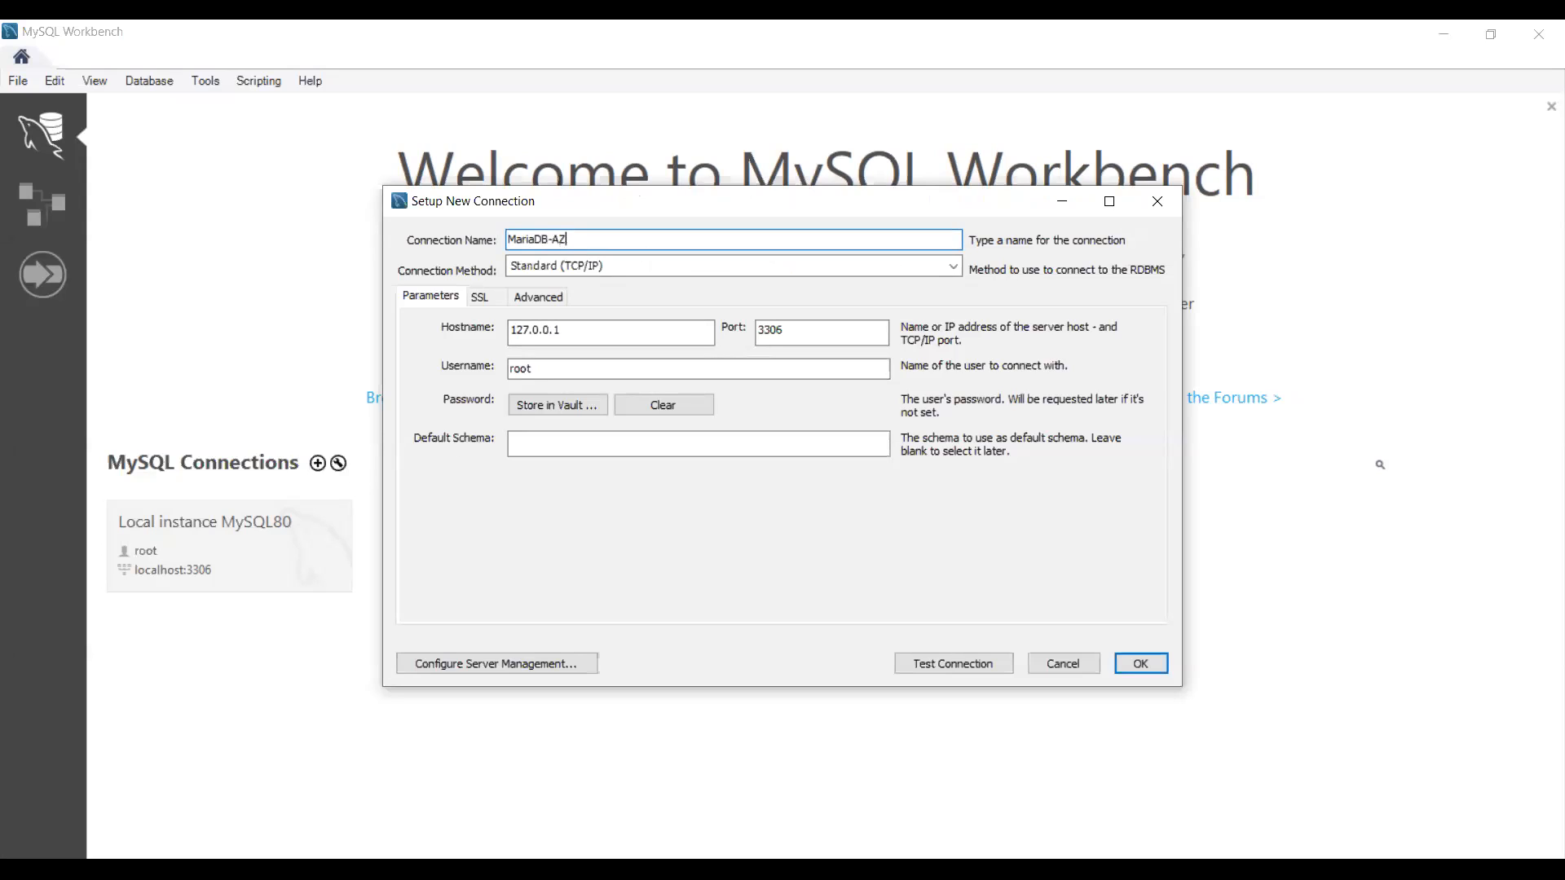
{"action": "type", "text": "MariaDB-Azure"}
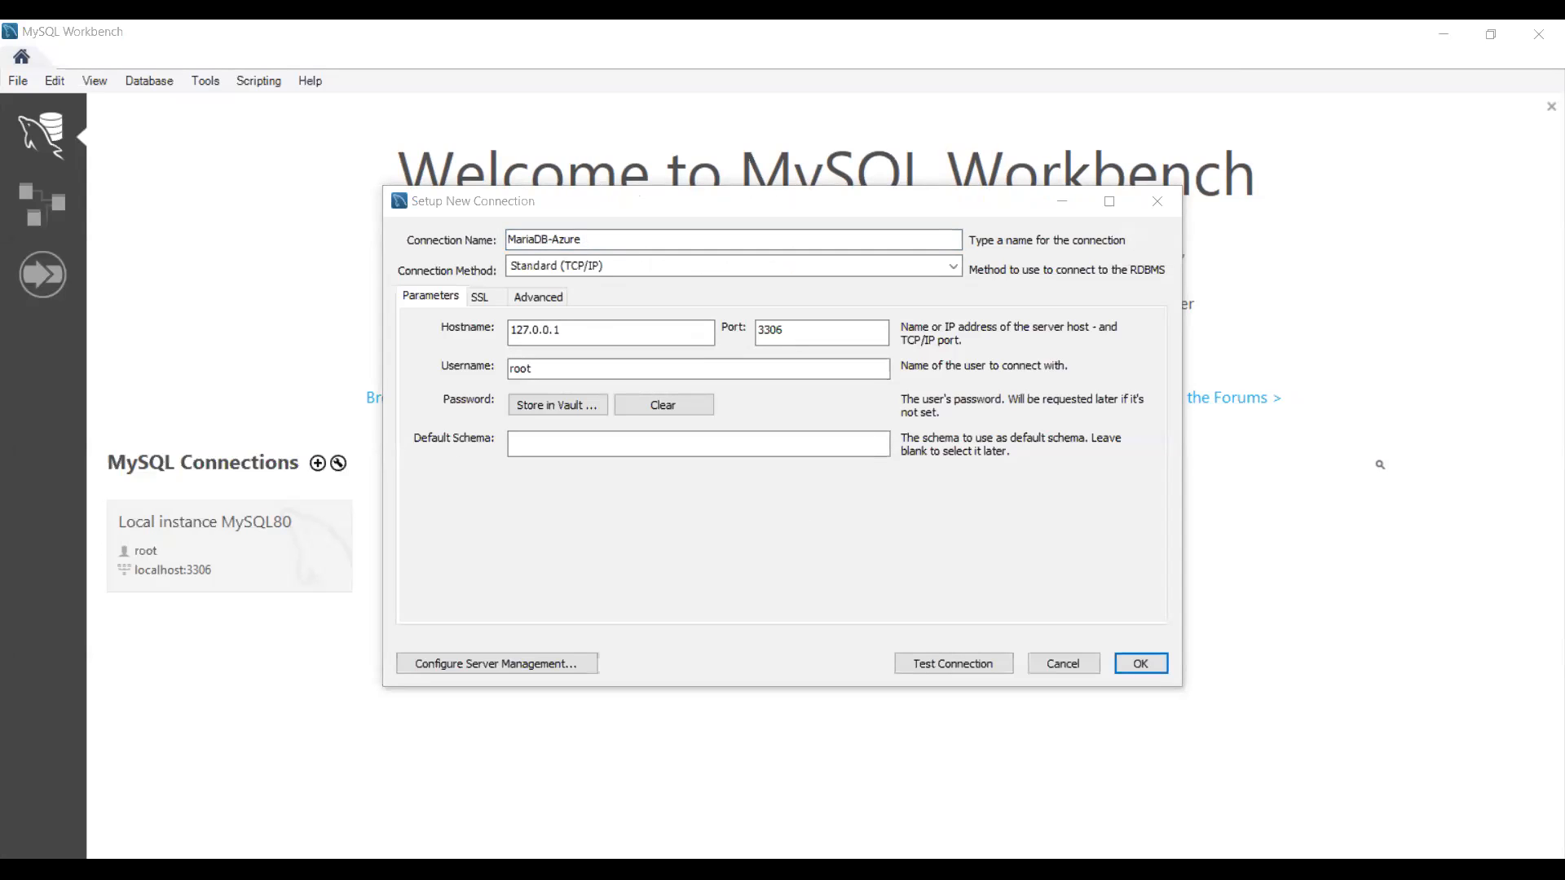
{"action": "left_click", "coordinate": [458, 319]}
{"action": "key", "text": "ctrl+v"}
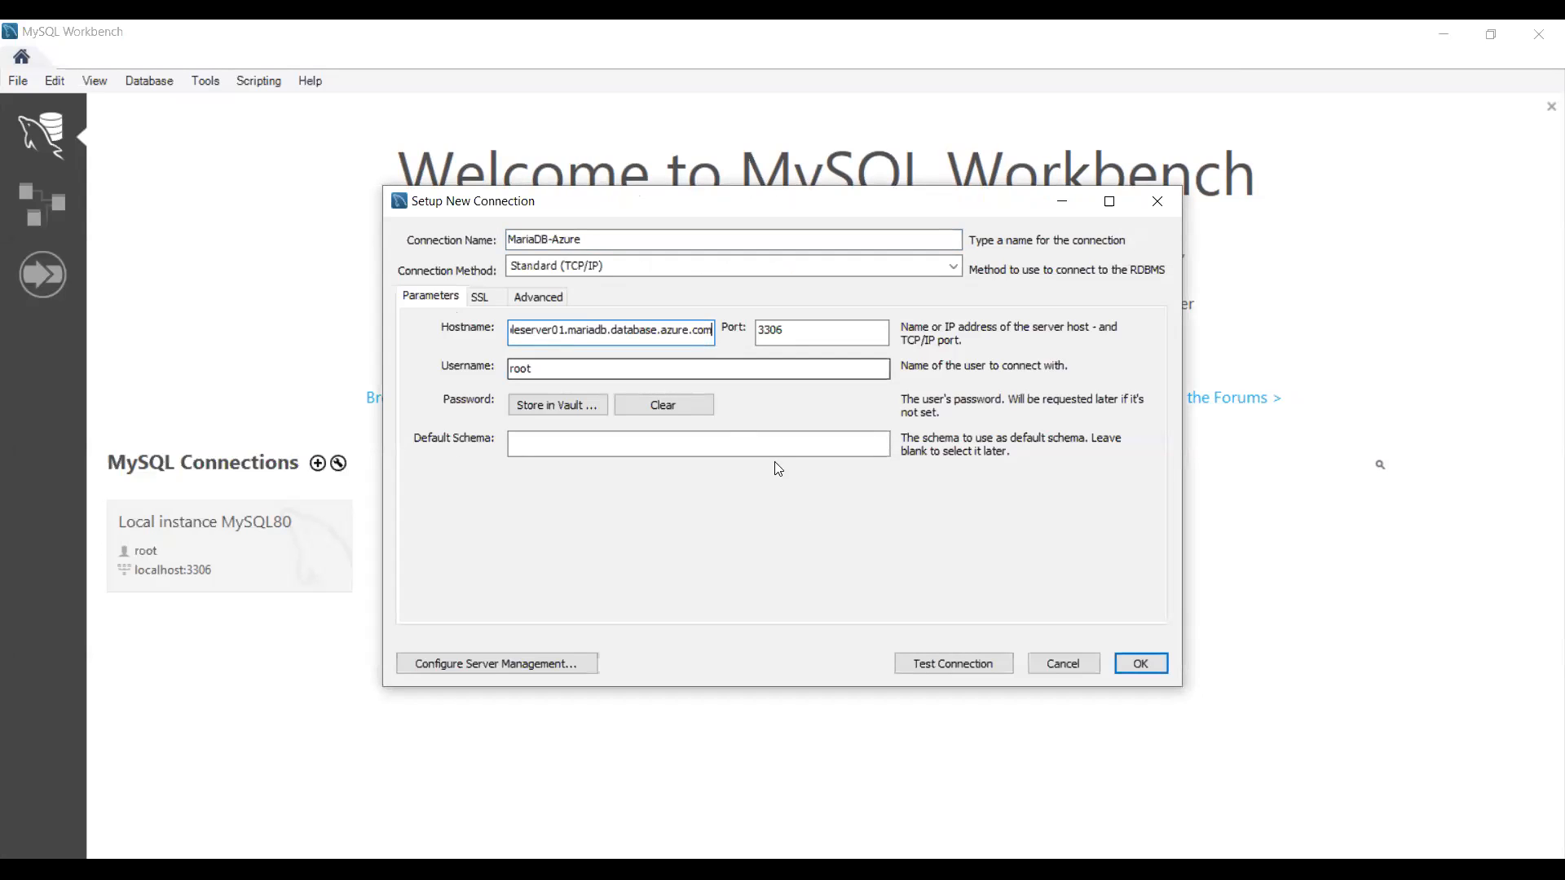
Step: Replace the root username with the copied server admin login
{"action": "key", "text": "alt+Tab"}
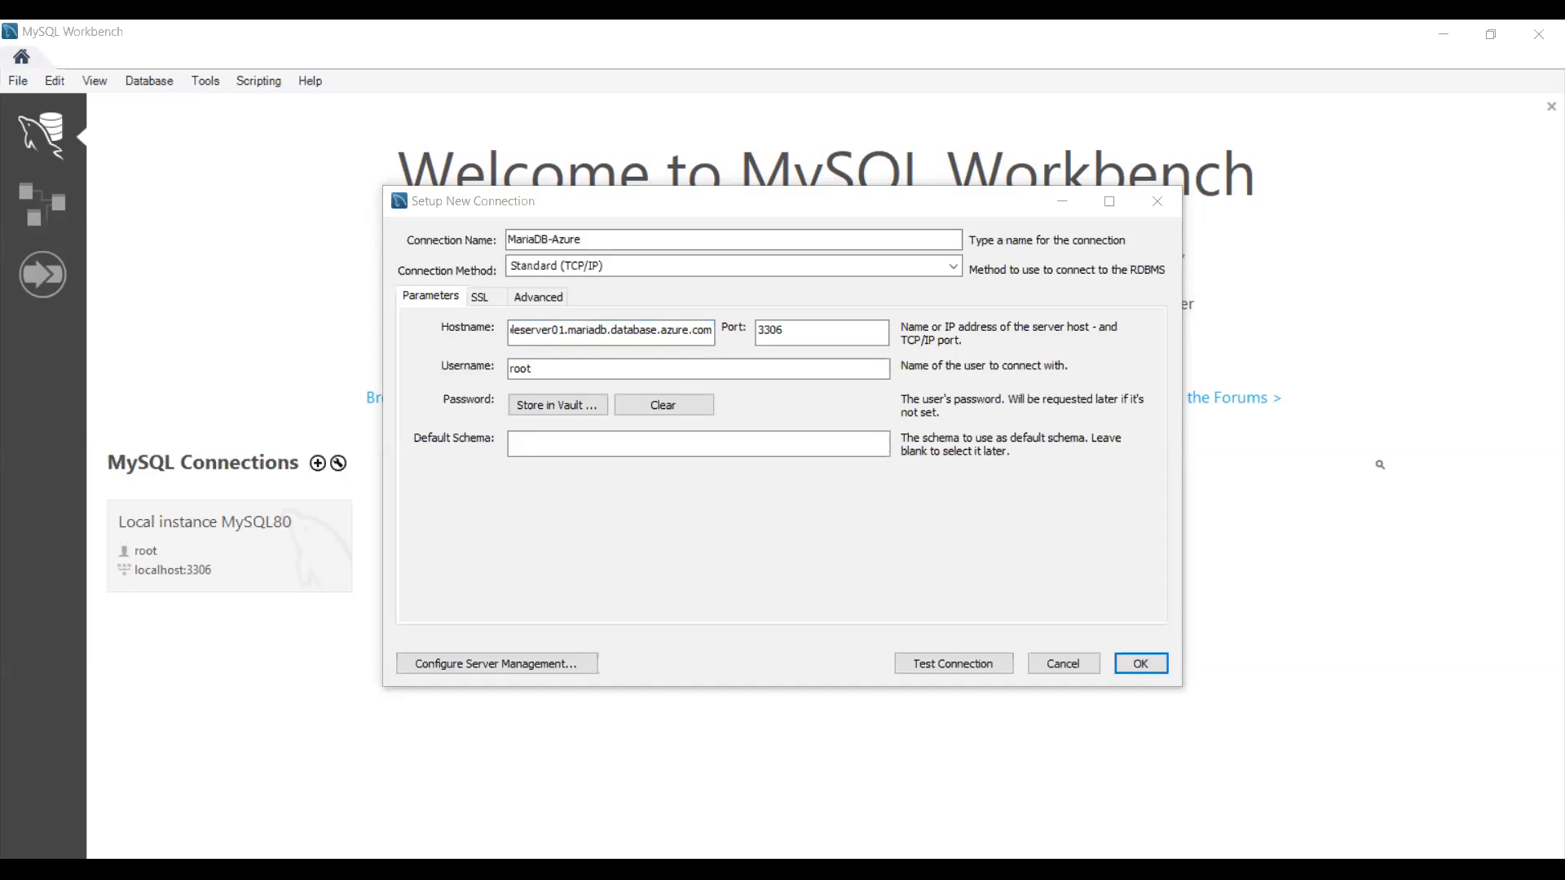
{"action": "key", "text": "alt+Tab"}
{"action": "double_click", "coordinate": [565, 368]}
{"action": "type", "text": "azureuser@testsampleserver01"}
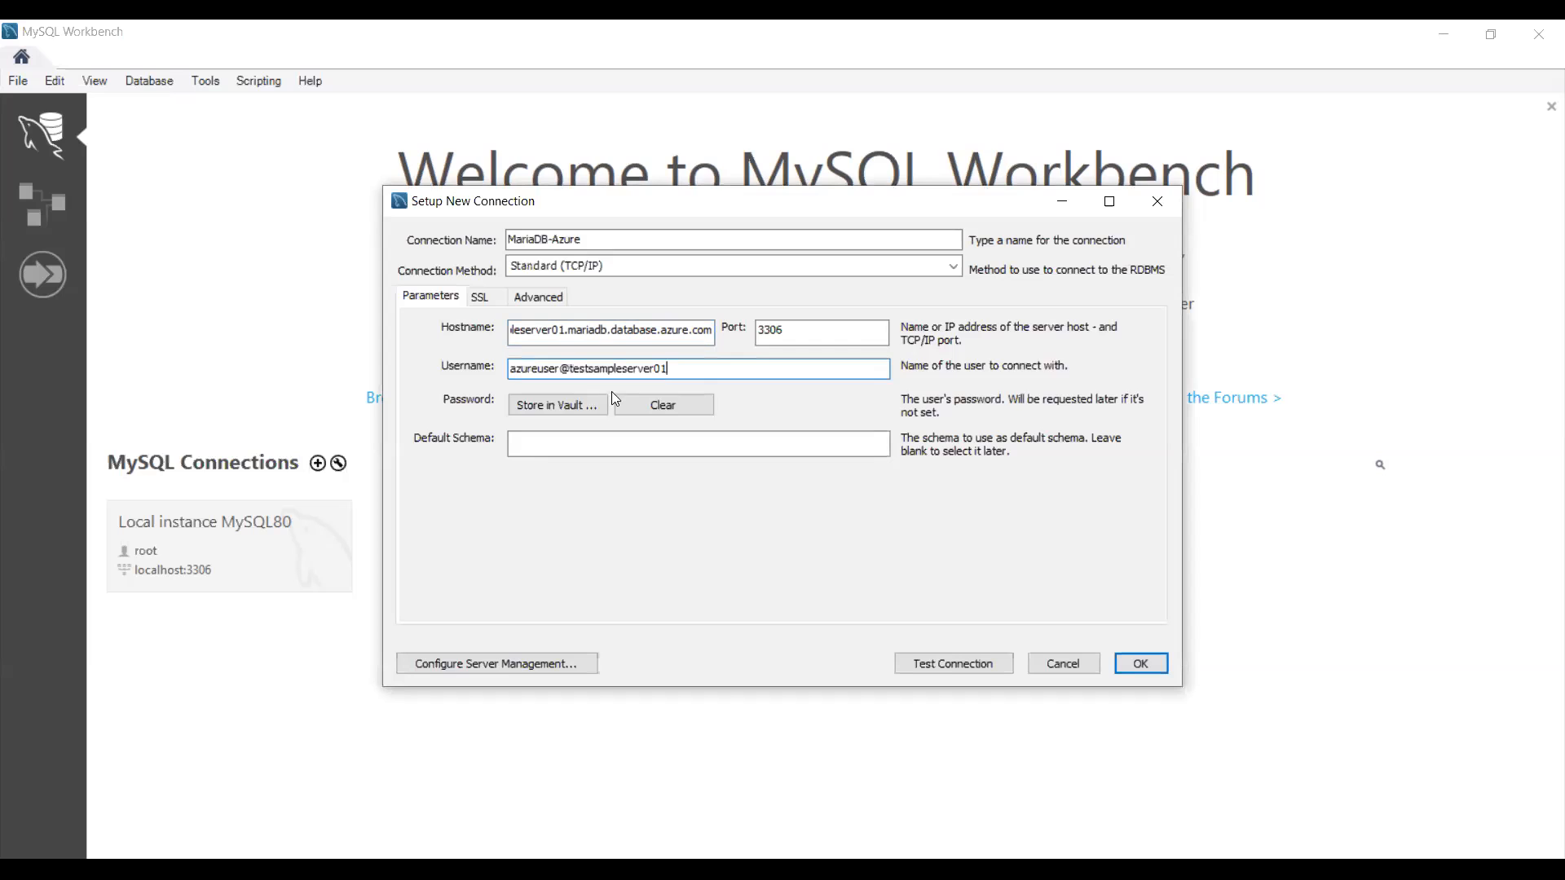
Step: Store the connection's password in the vault
{"action": "left_click", "coordinate": [550, 406]}
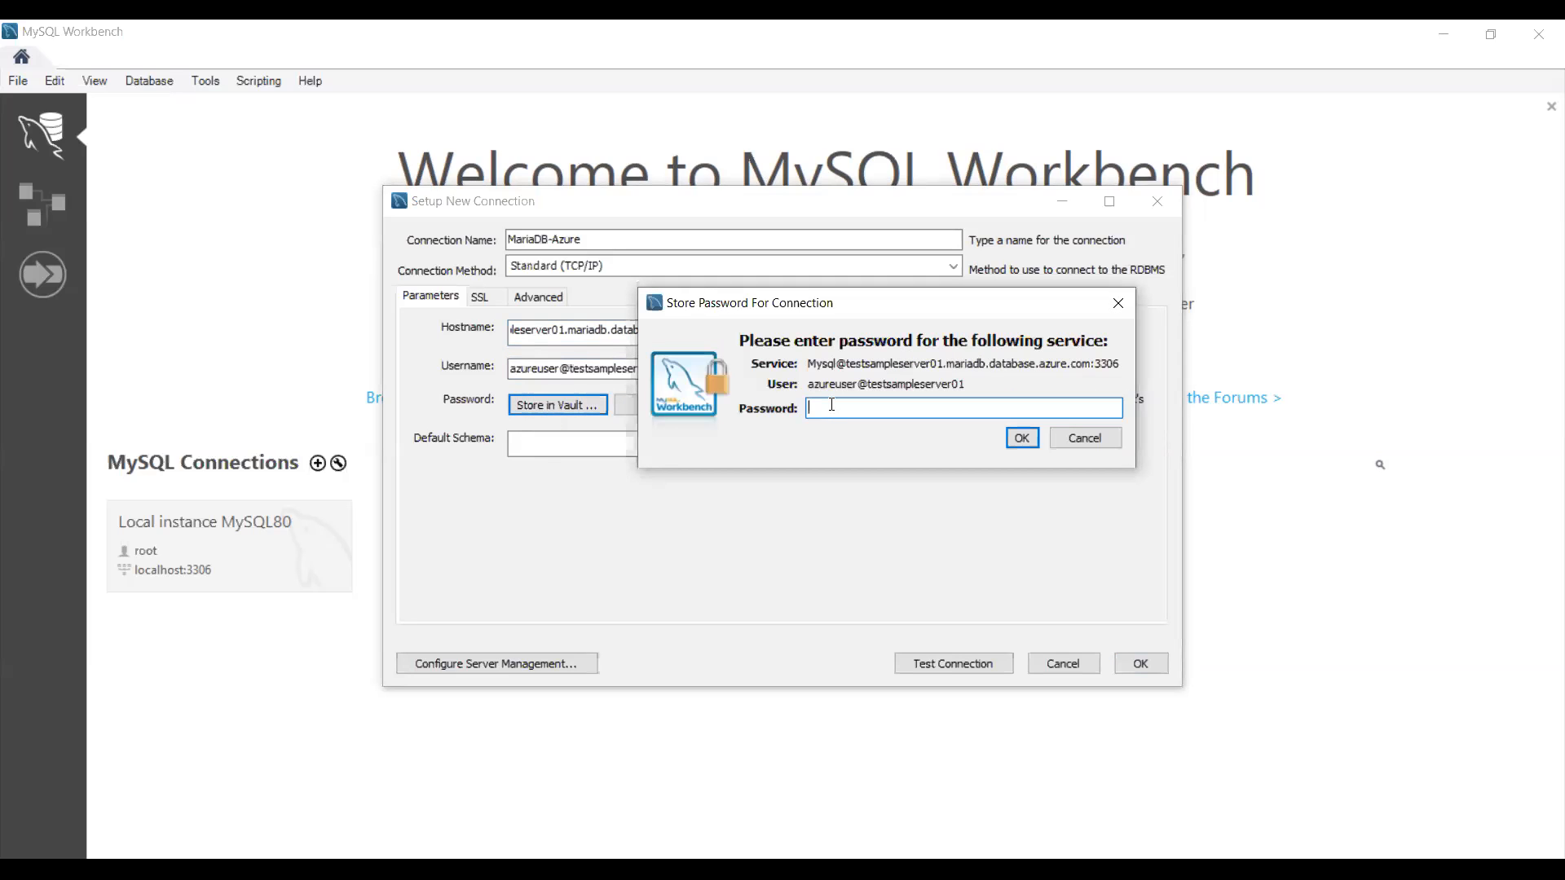
{"action": "type", "text": "***********"}
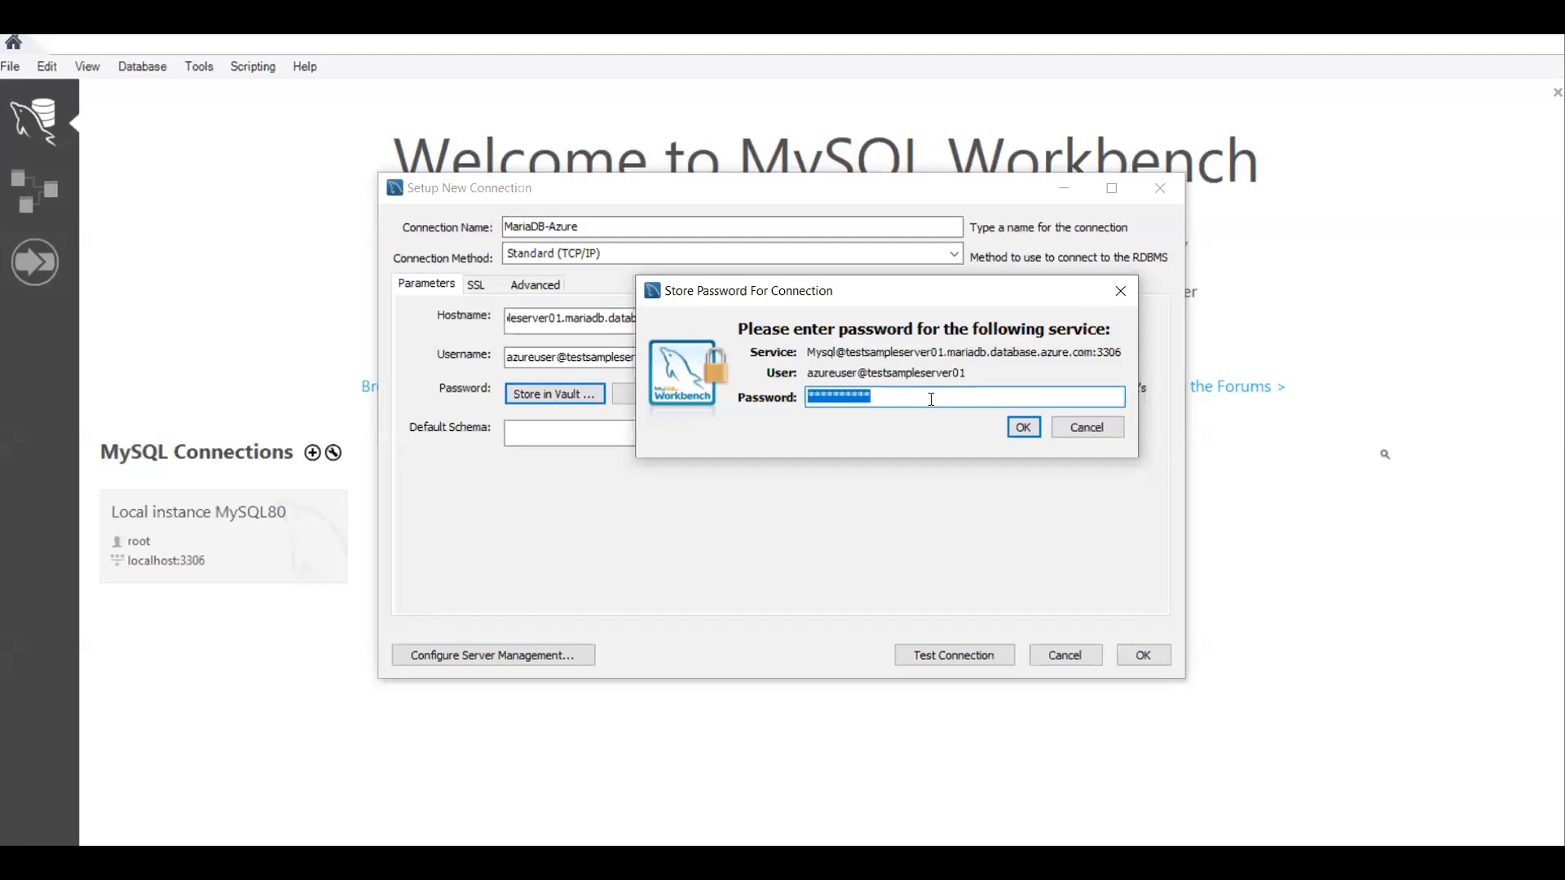
{"action": "left_click", "coordinate": [956, 412]}
{"action": "left_click", "coordinate": [1022, 428]}
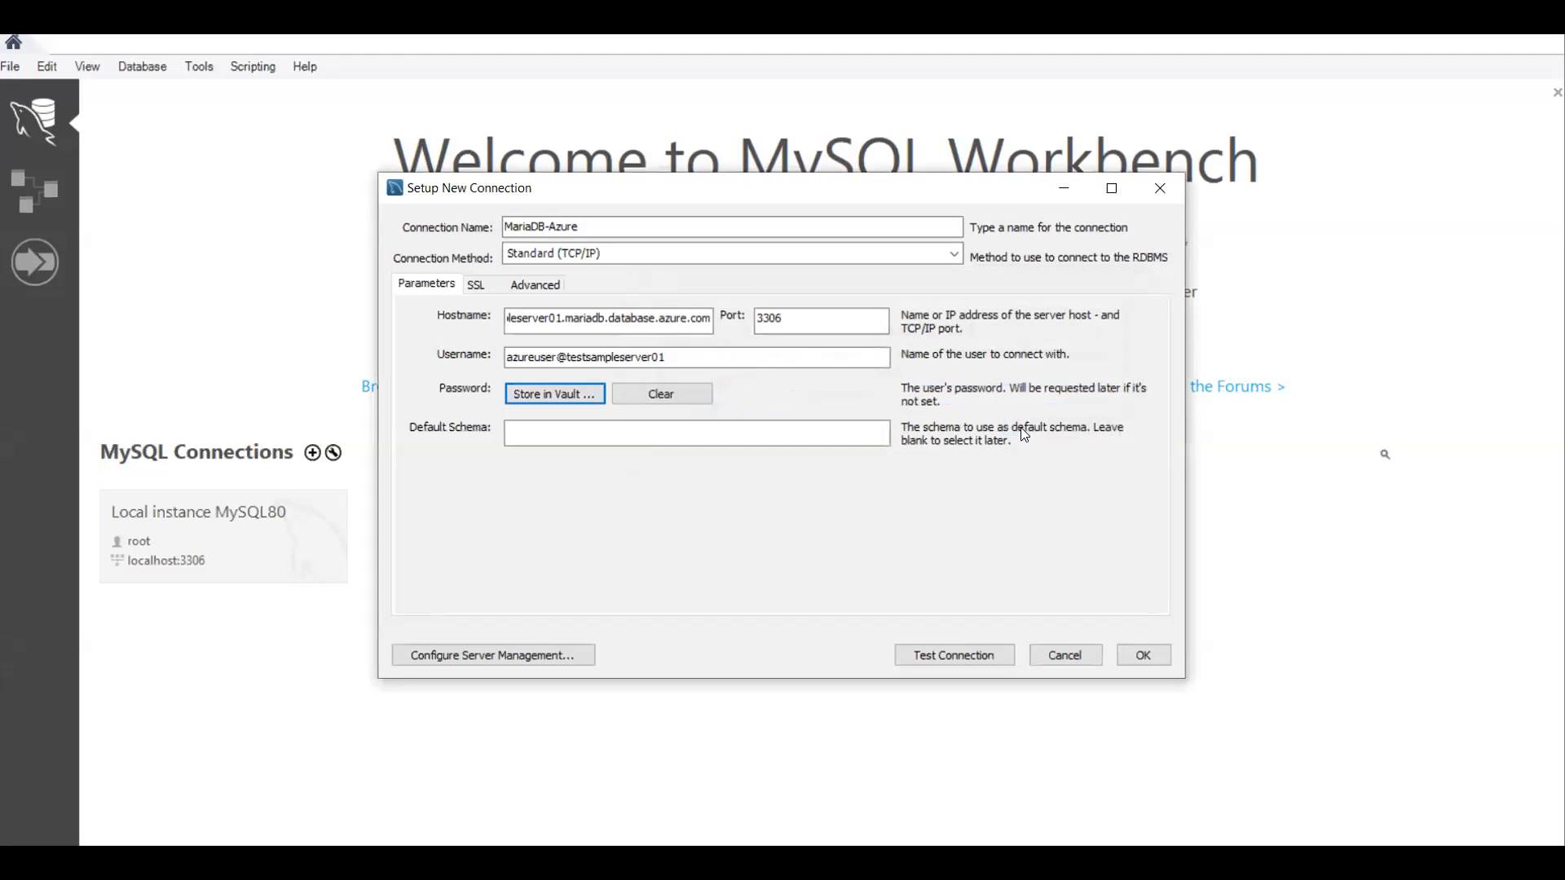
Step: Test the connection, and copy the rejected client IP address from the management wizard's log
{"action": "left_click", "coordinate": [950, 654]}
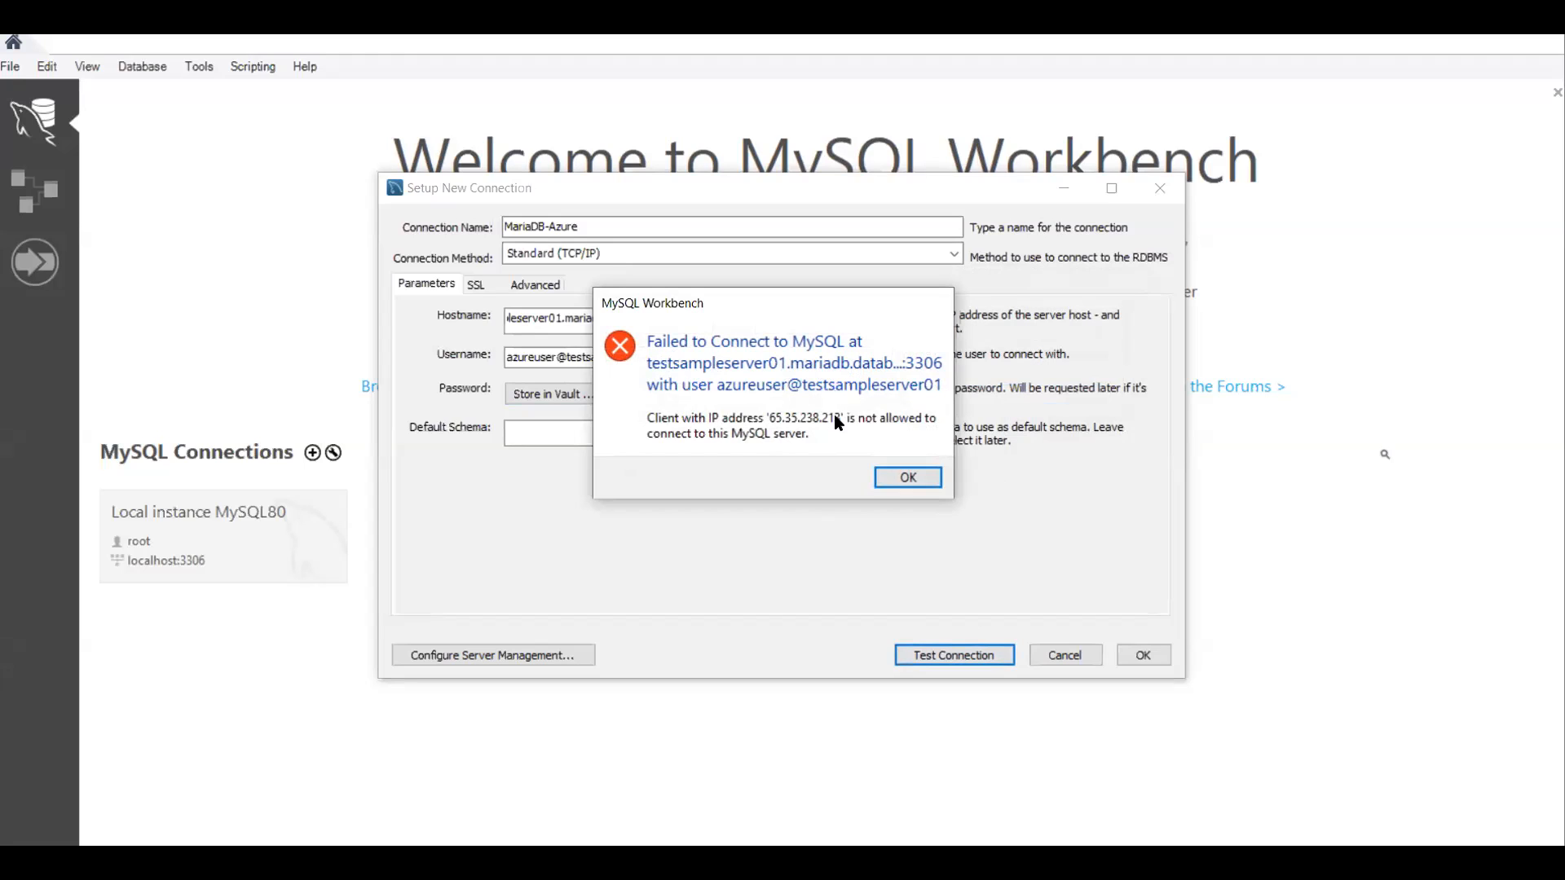
{"action": "left_click", "coordinate": [911, 479]}
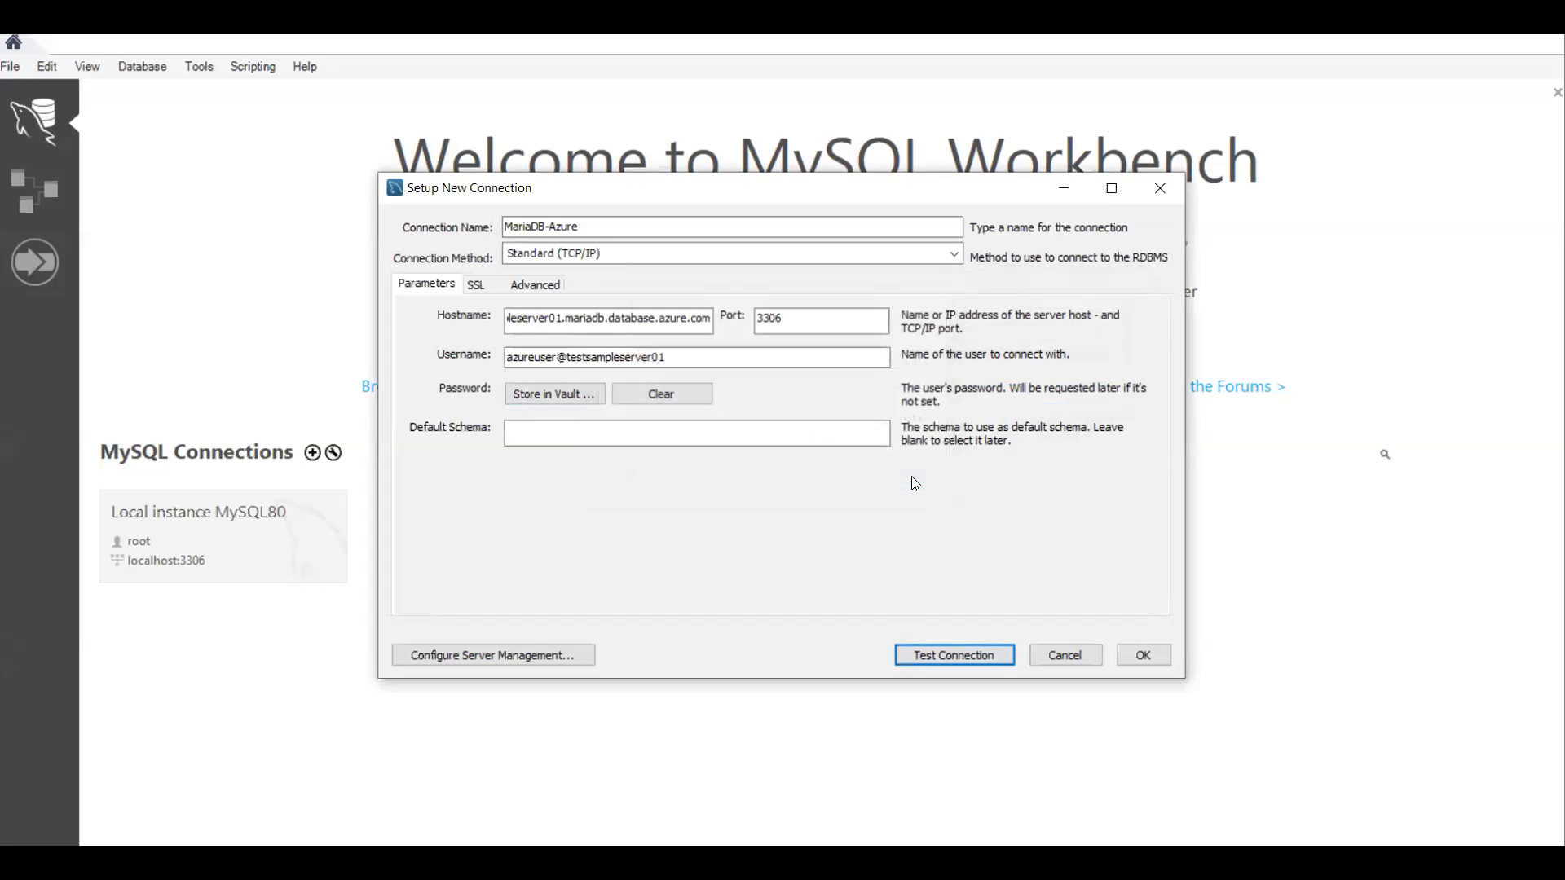
{"action": "left_click", "coordinate": [494, 662]}
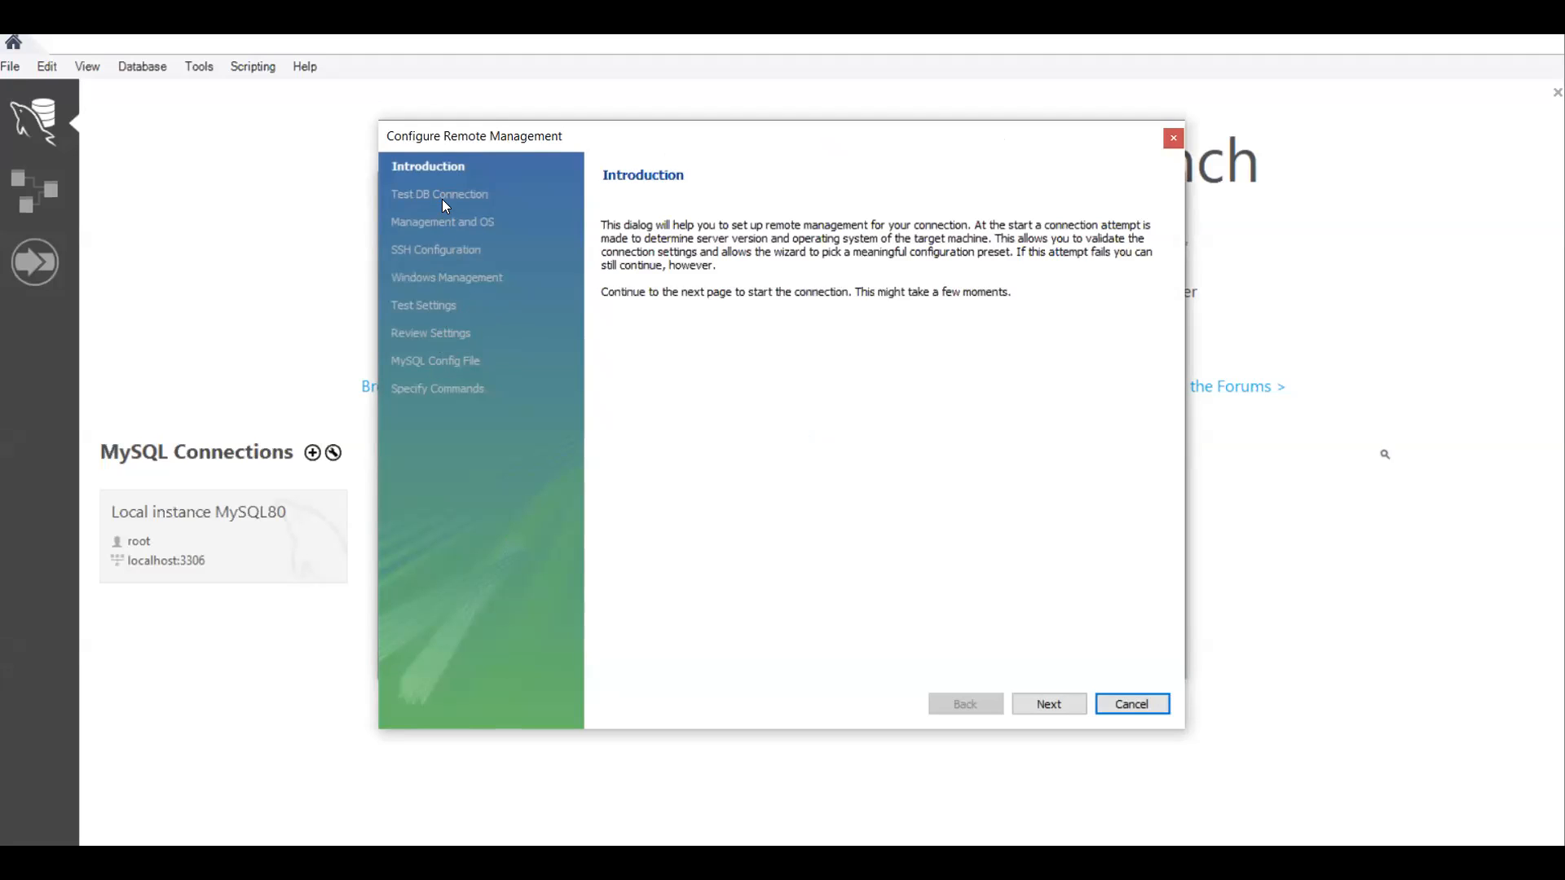
{"action": "left_click", "coordinate": [1044, 703]}
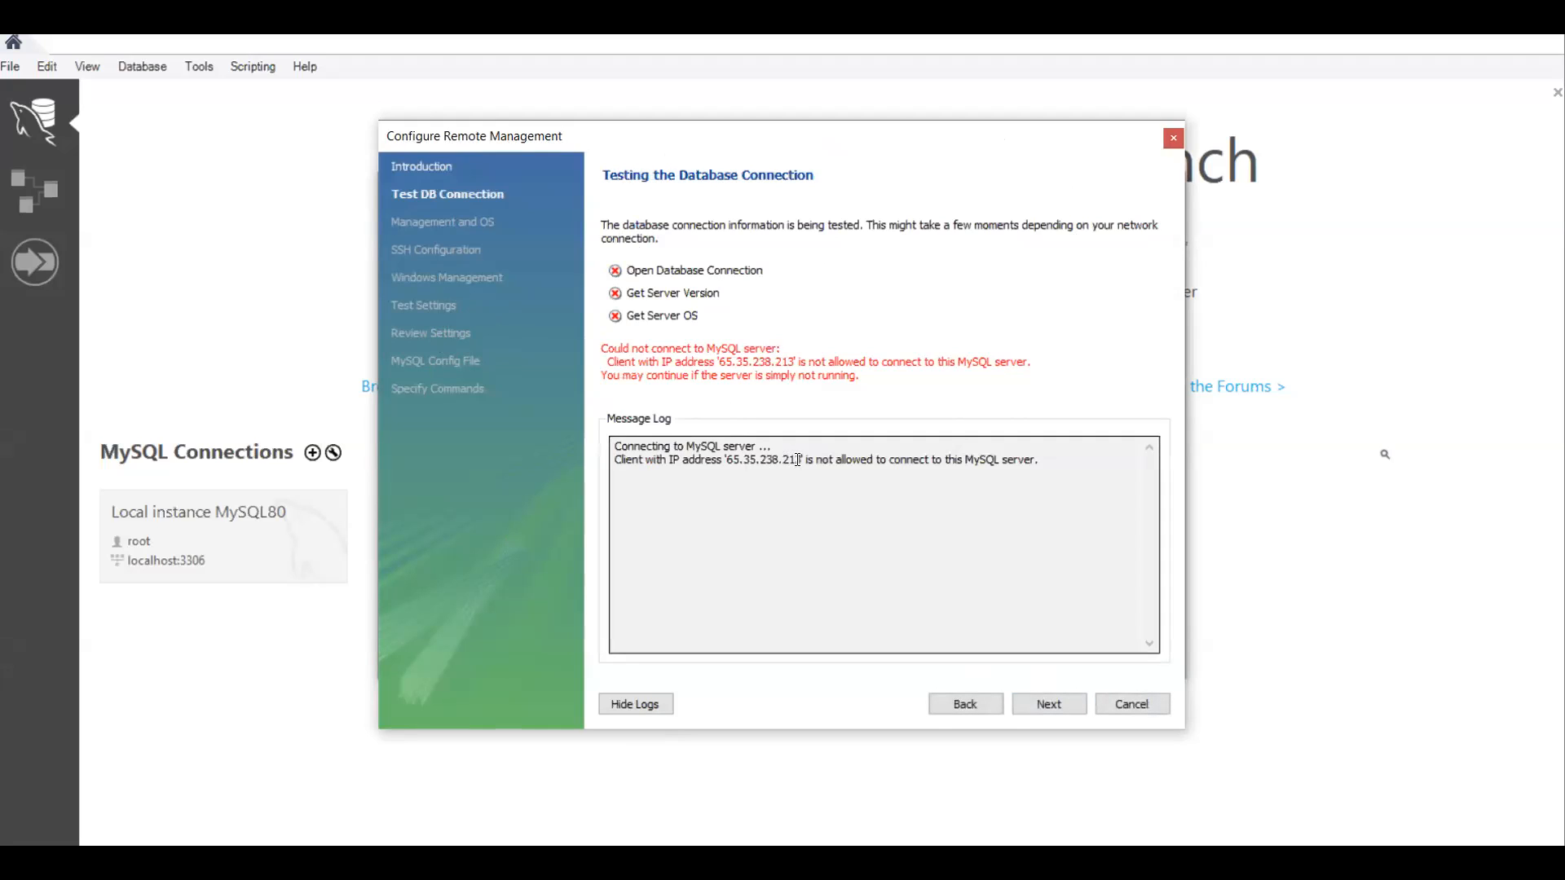
{"action": "left_click", "coordinate": [797, 462]}
{"action": "left_click_drag", "start_coordinate": [798, 462], "coordinate": [728, 459]}
{"action": "key", "text": "ctrl+c"}
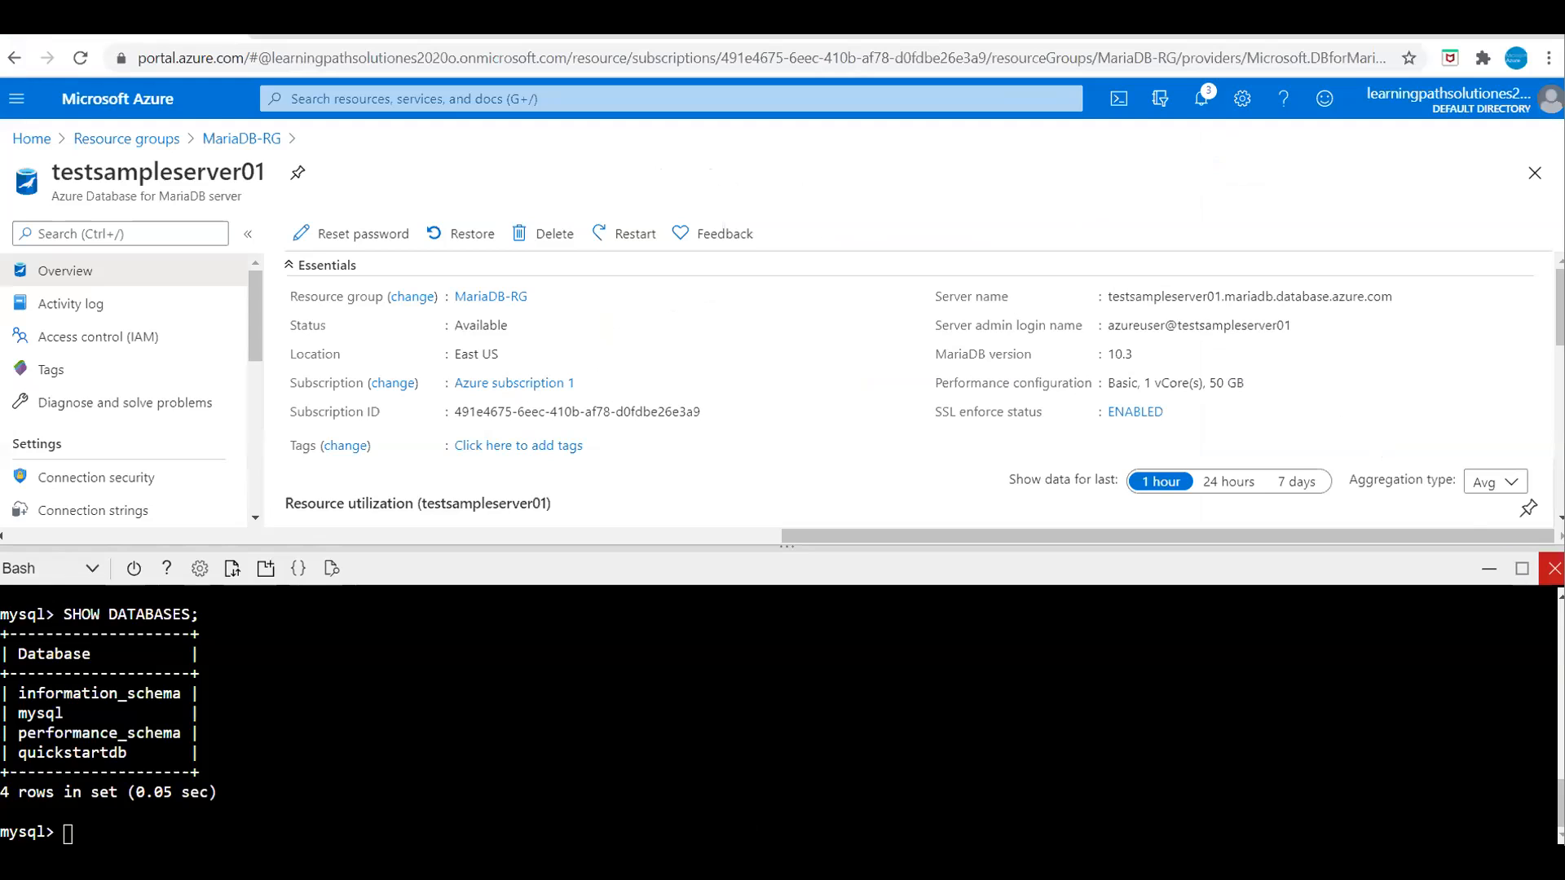
Step: On Connection security, add a firewall rule for the client IP address
{"action": "left_click", "coordinate": [1489, 571]}
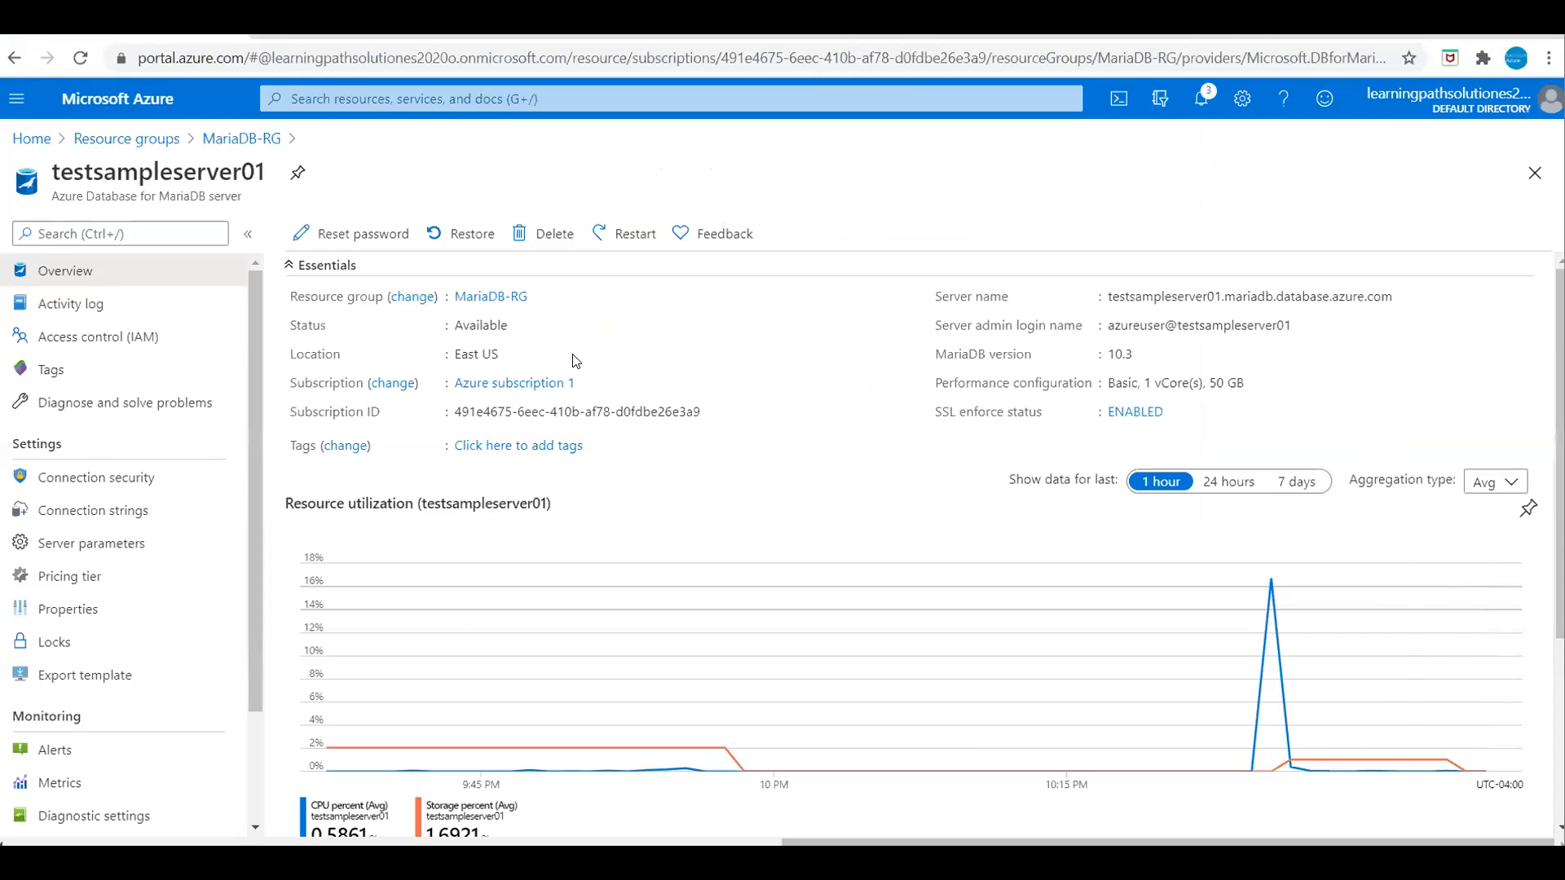
{"action": "left_click", "coordinate": [102, 512]}
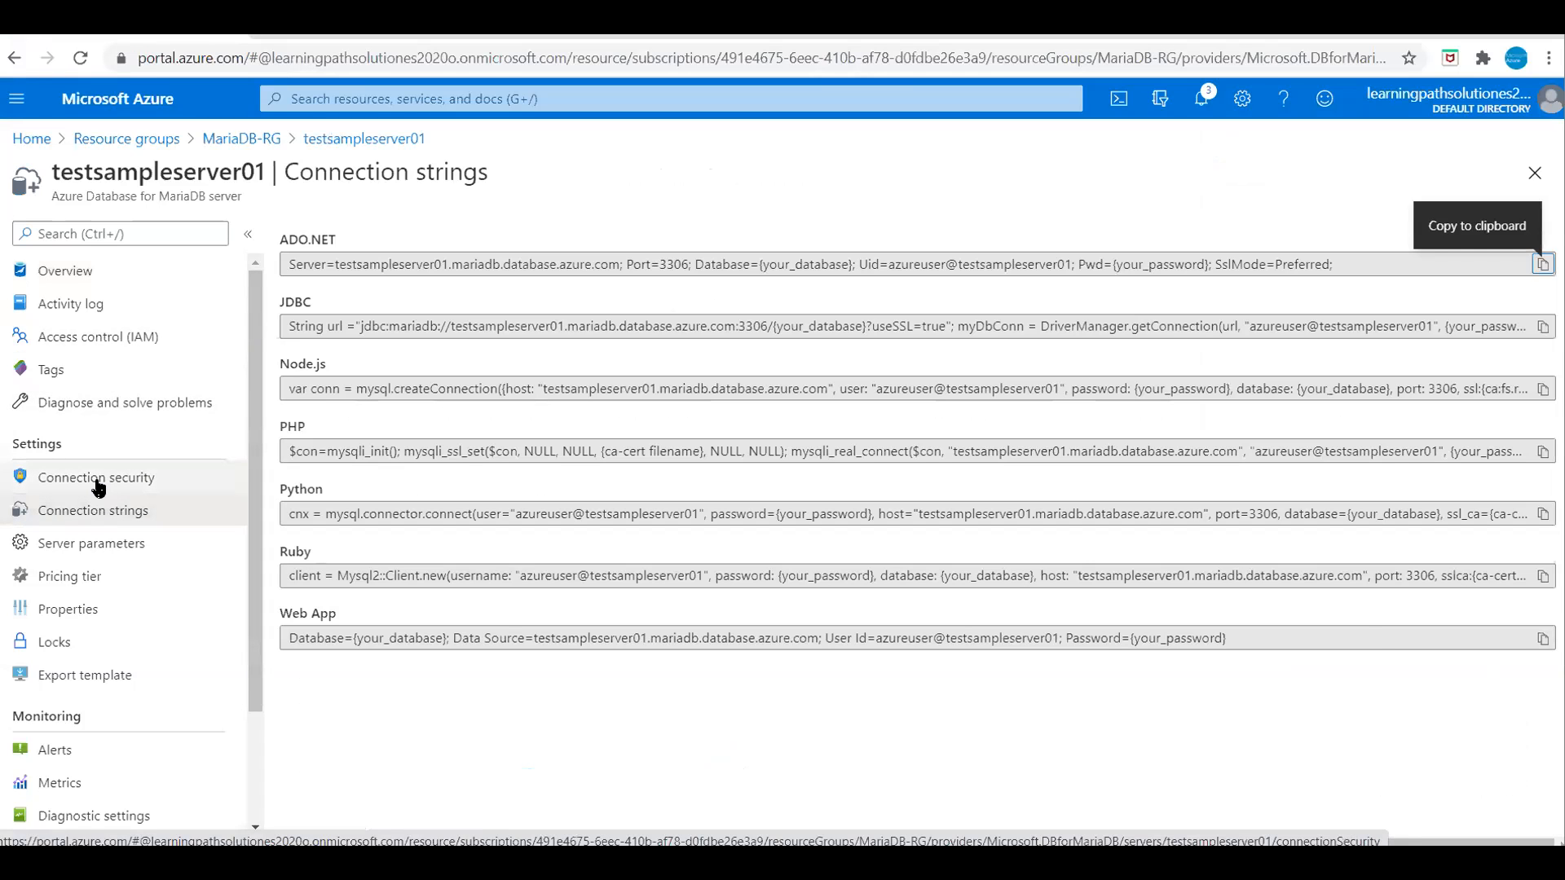
{"action": "left_click", "coordinate": [98, 484]}
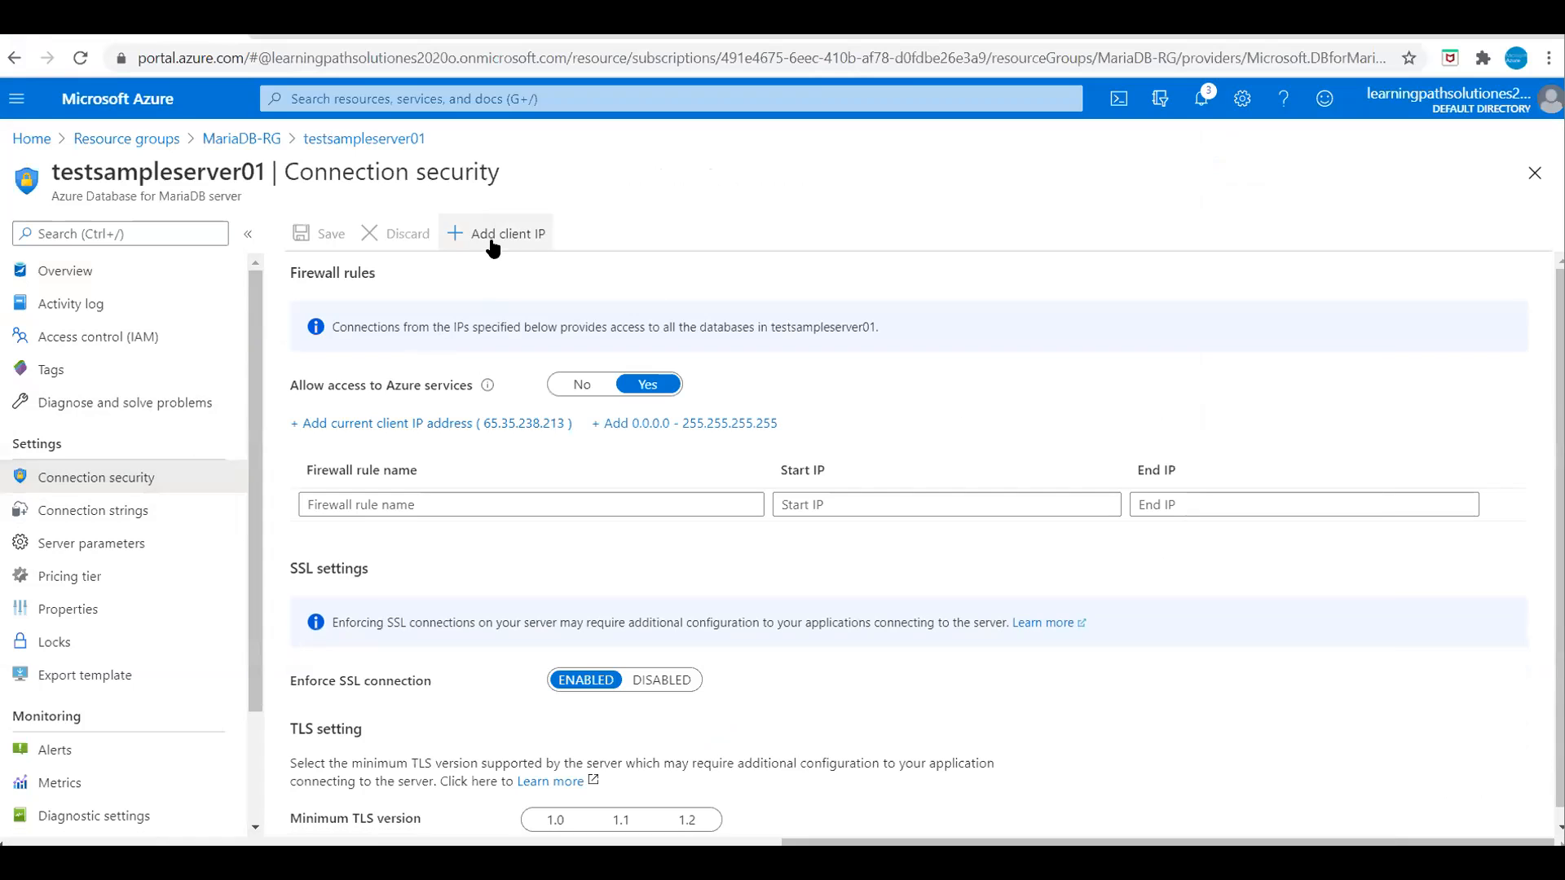
{"action": "left_click", "coordinate": [492, 235]}
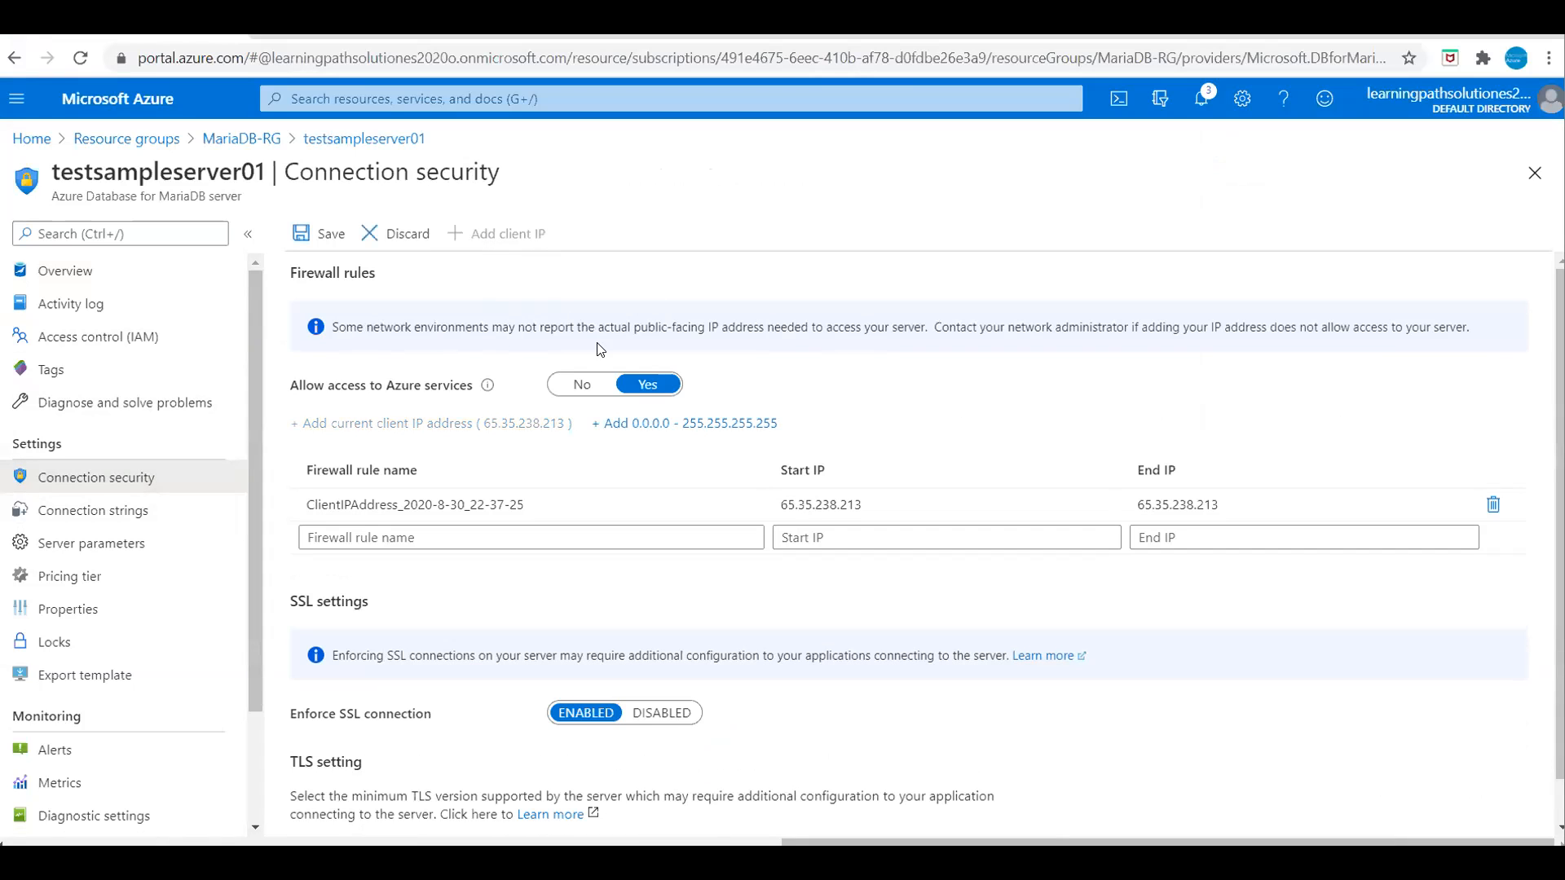
{"action": "left_click", "coordinate": [816, 535]}
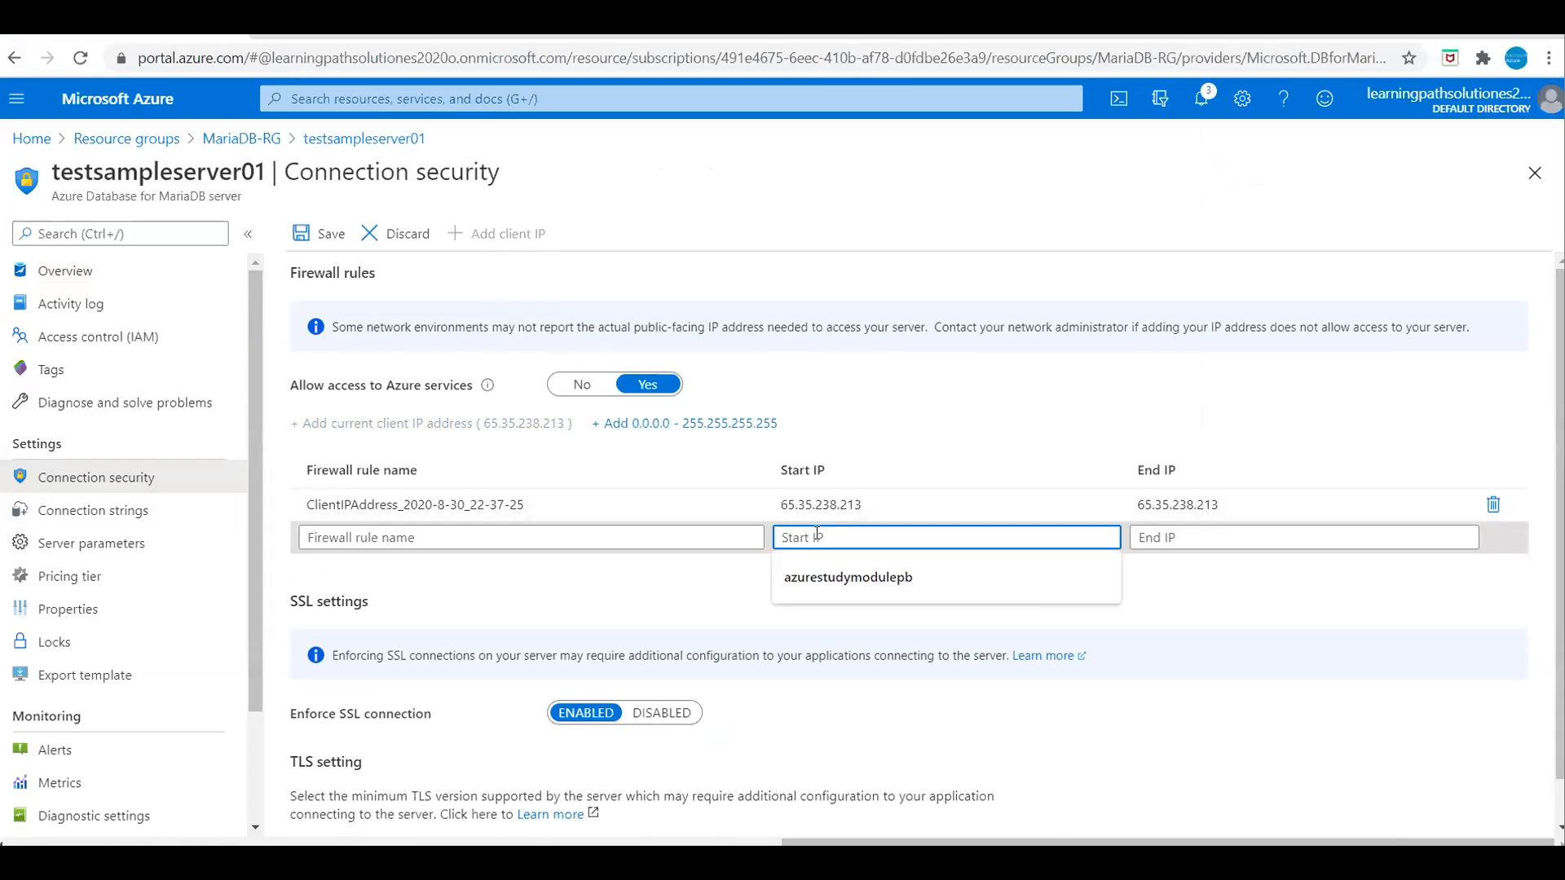
{"action": "key", "text": "ctrl+v"}
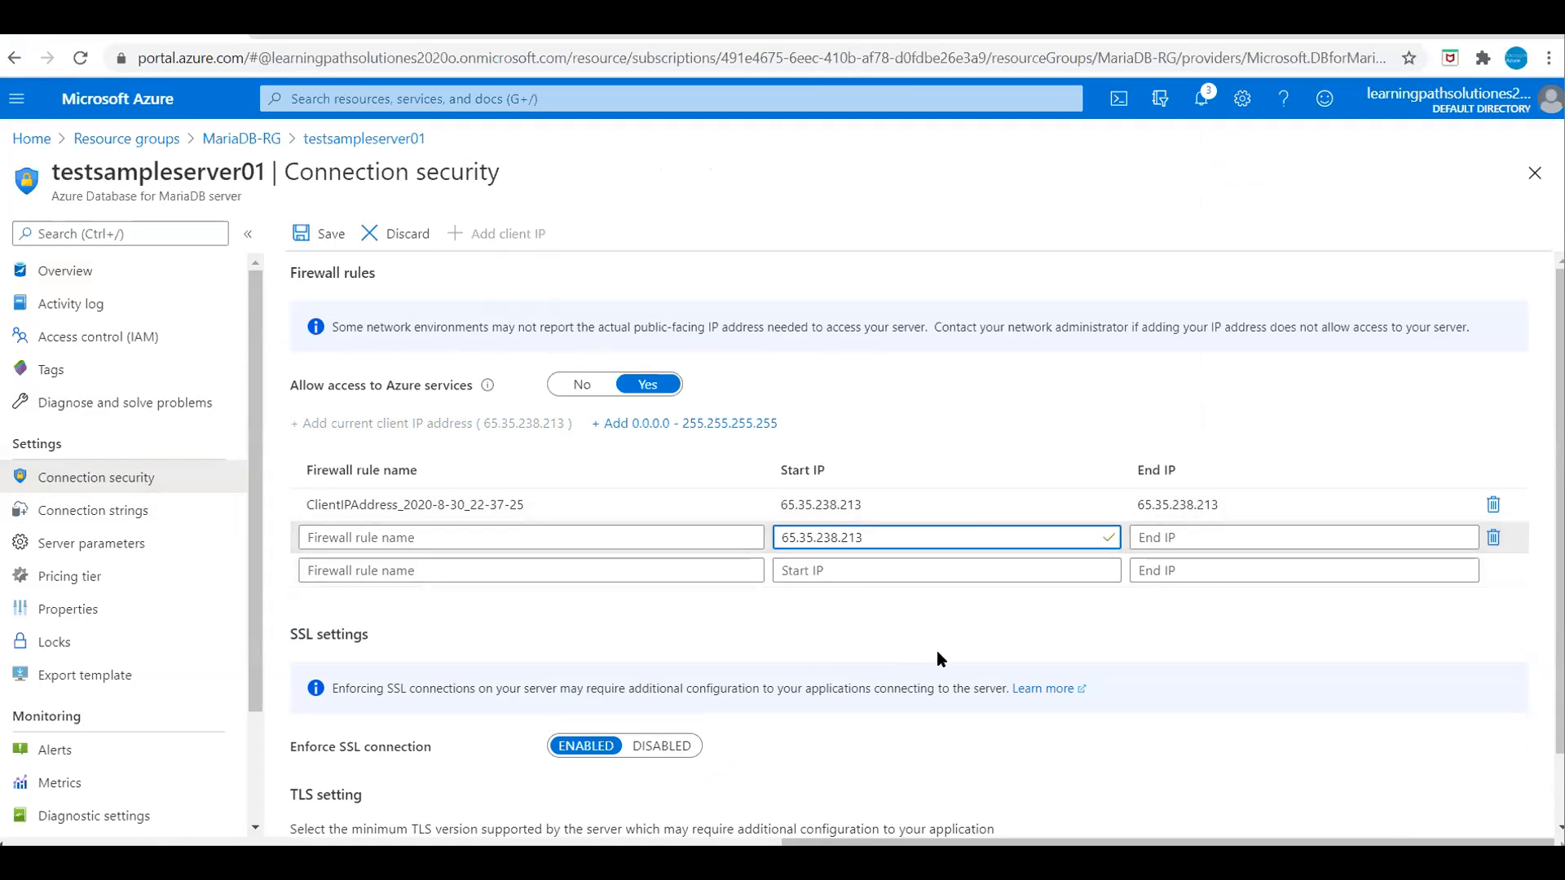
Step: Save the firewall rule and confirm the update succeeded in Notifications
{"action": "scroll", "coordinate": [933, 686], "scroll_direction": "down", "scroll_amount": 1}
{"action": "scroll", "coordinate": [933, 686], "scroll_direction": "up", "scroll_amount": 1}
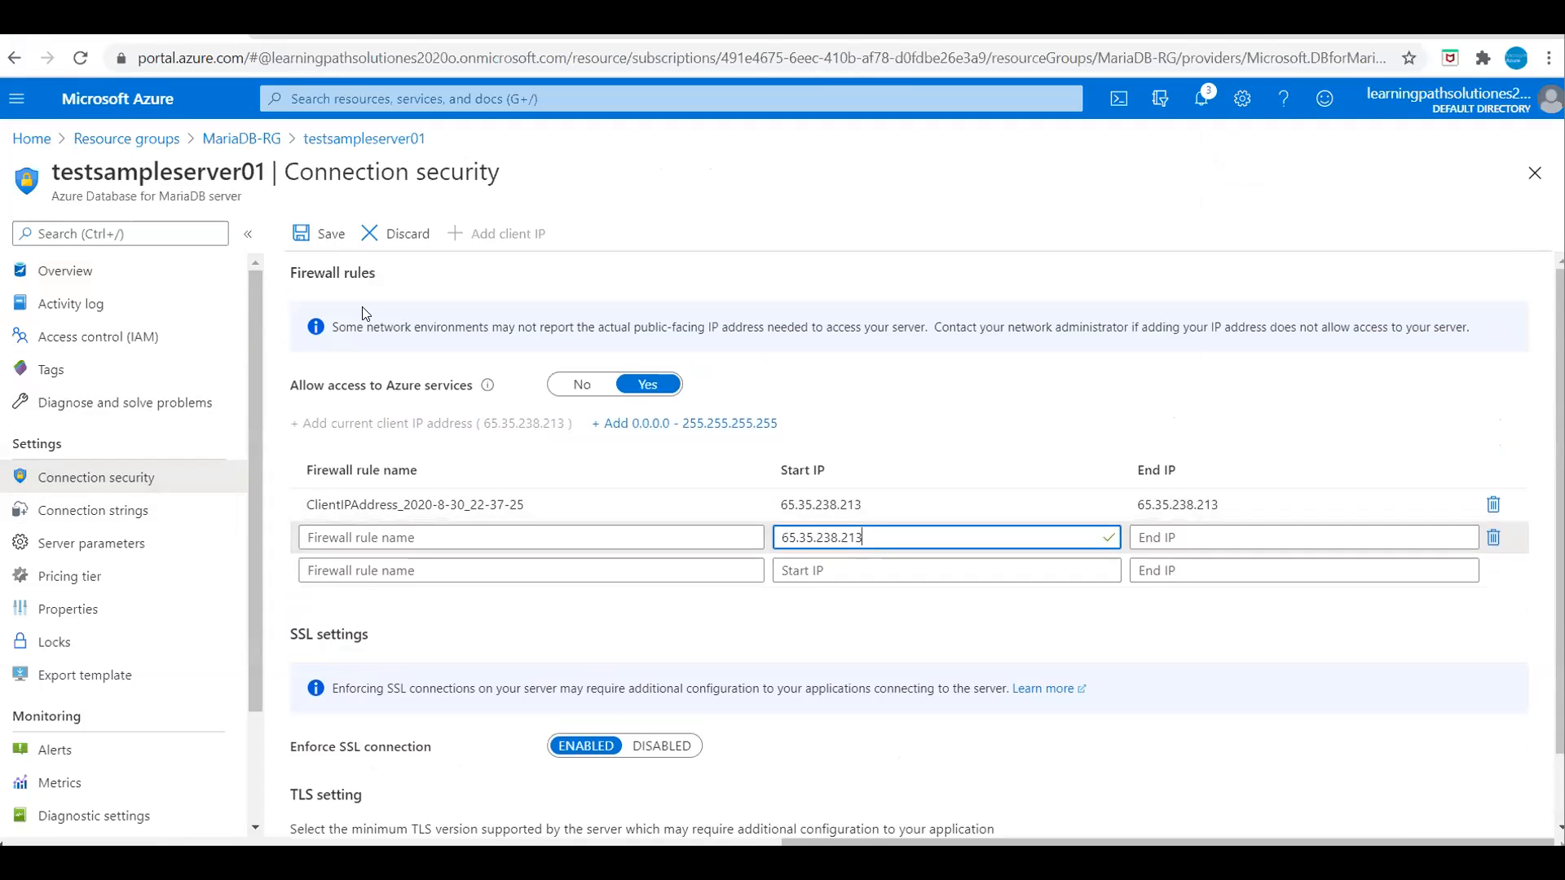
{"action": "left_click", "coordinate": [328, 246]}
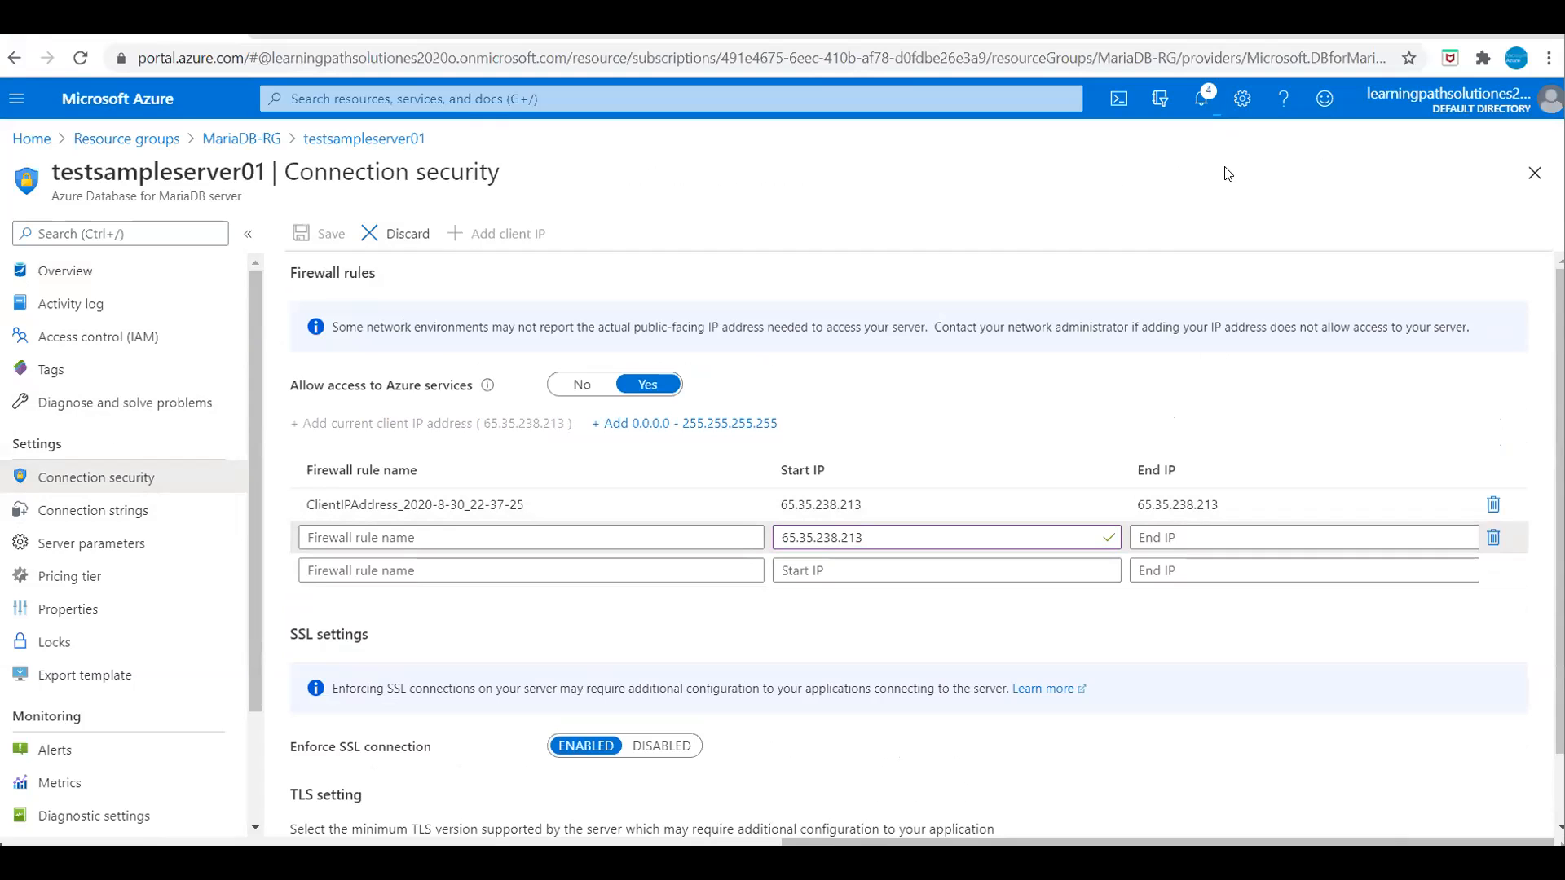
{"action": "left_click", "coordinate": [1202, 98]}
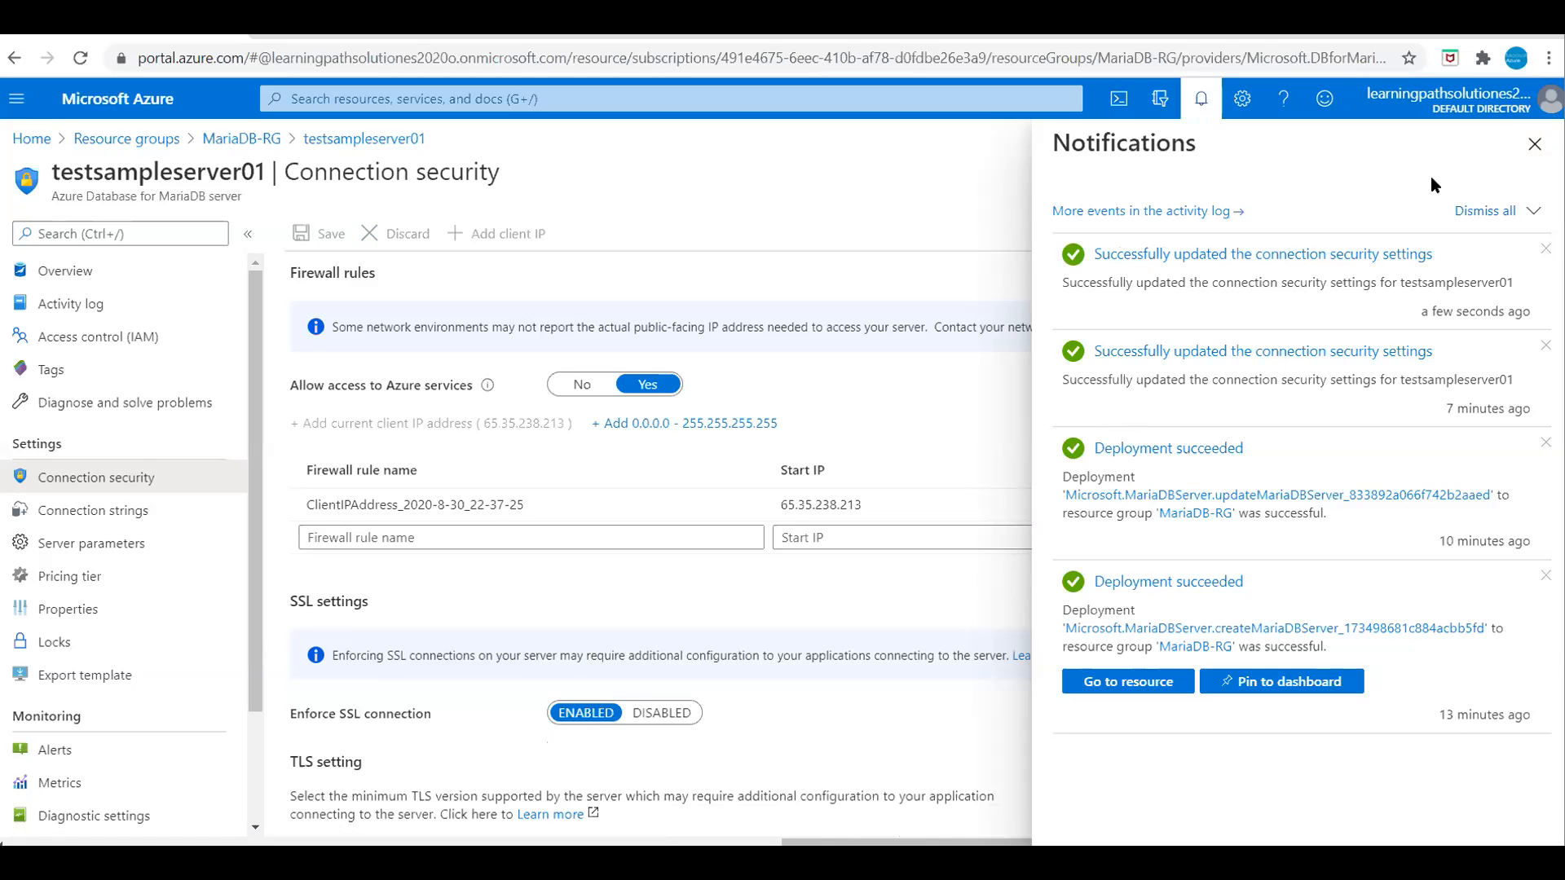
{"action": "left_click", "coordinate": [1535, 145]}
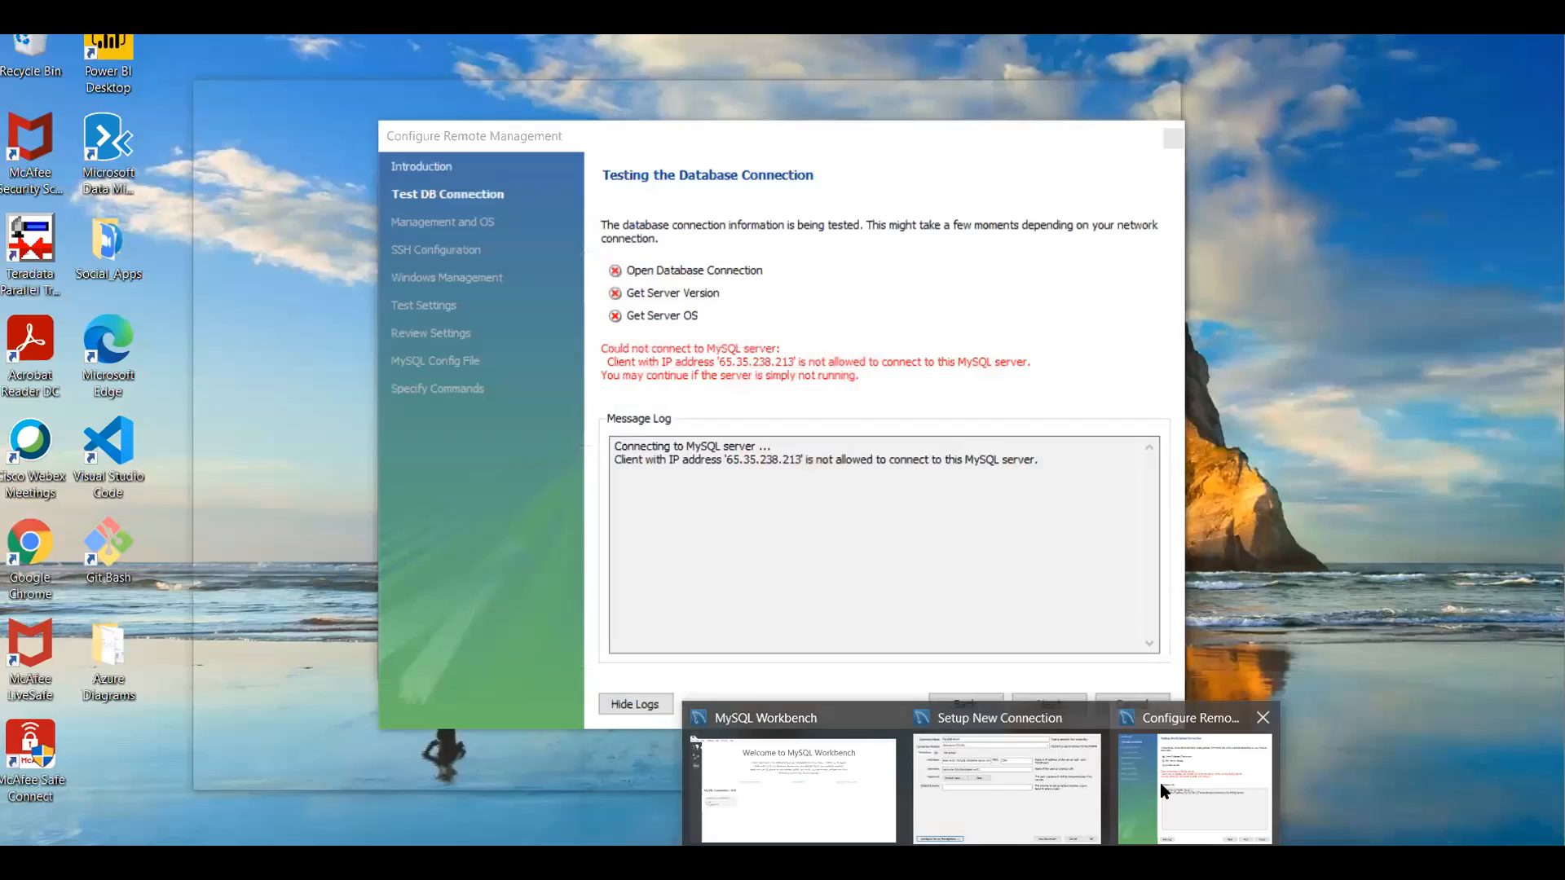
Step: Close the remote management wizard and store the password in the vault again
{"action": "left_click", "coordinate": [1160, 782]}
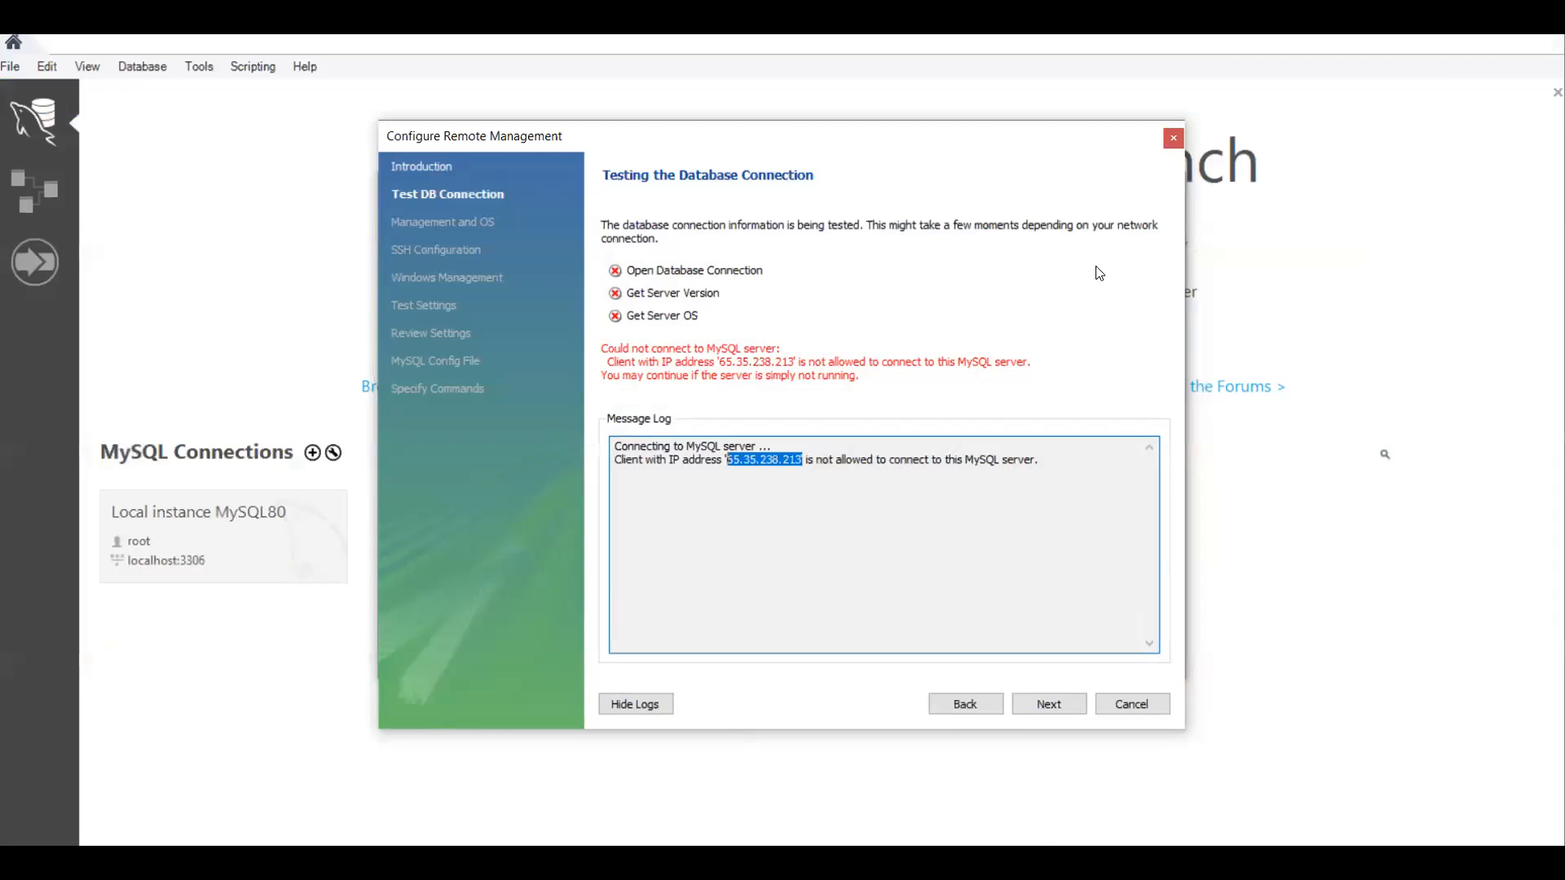
{"action": "left_click", "coordinate": [1171, 139]}
{"action": "left_click", "coordinate": [544, 398]}
{"action": "type", "text": "**"}
{"action": "key", "text": "BackSpace"}
{"action": "key", "text": "BackSpace"}
{"action": "type", "text": "**********"}
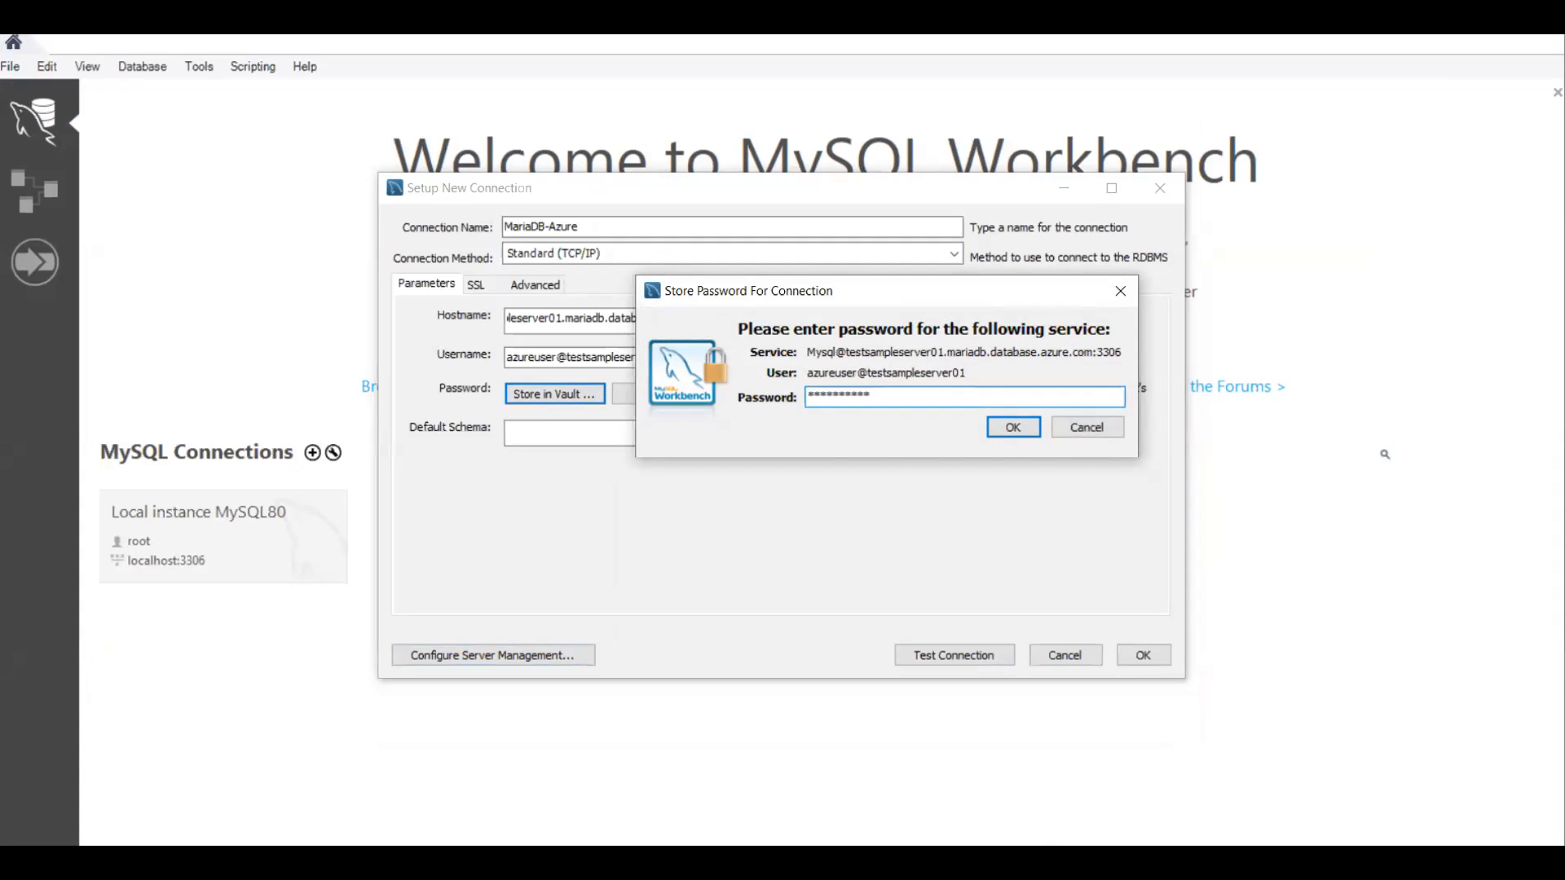
{"action": "left_click", "coordinate": [1025, 425]}
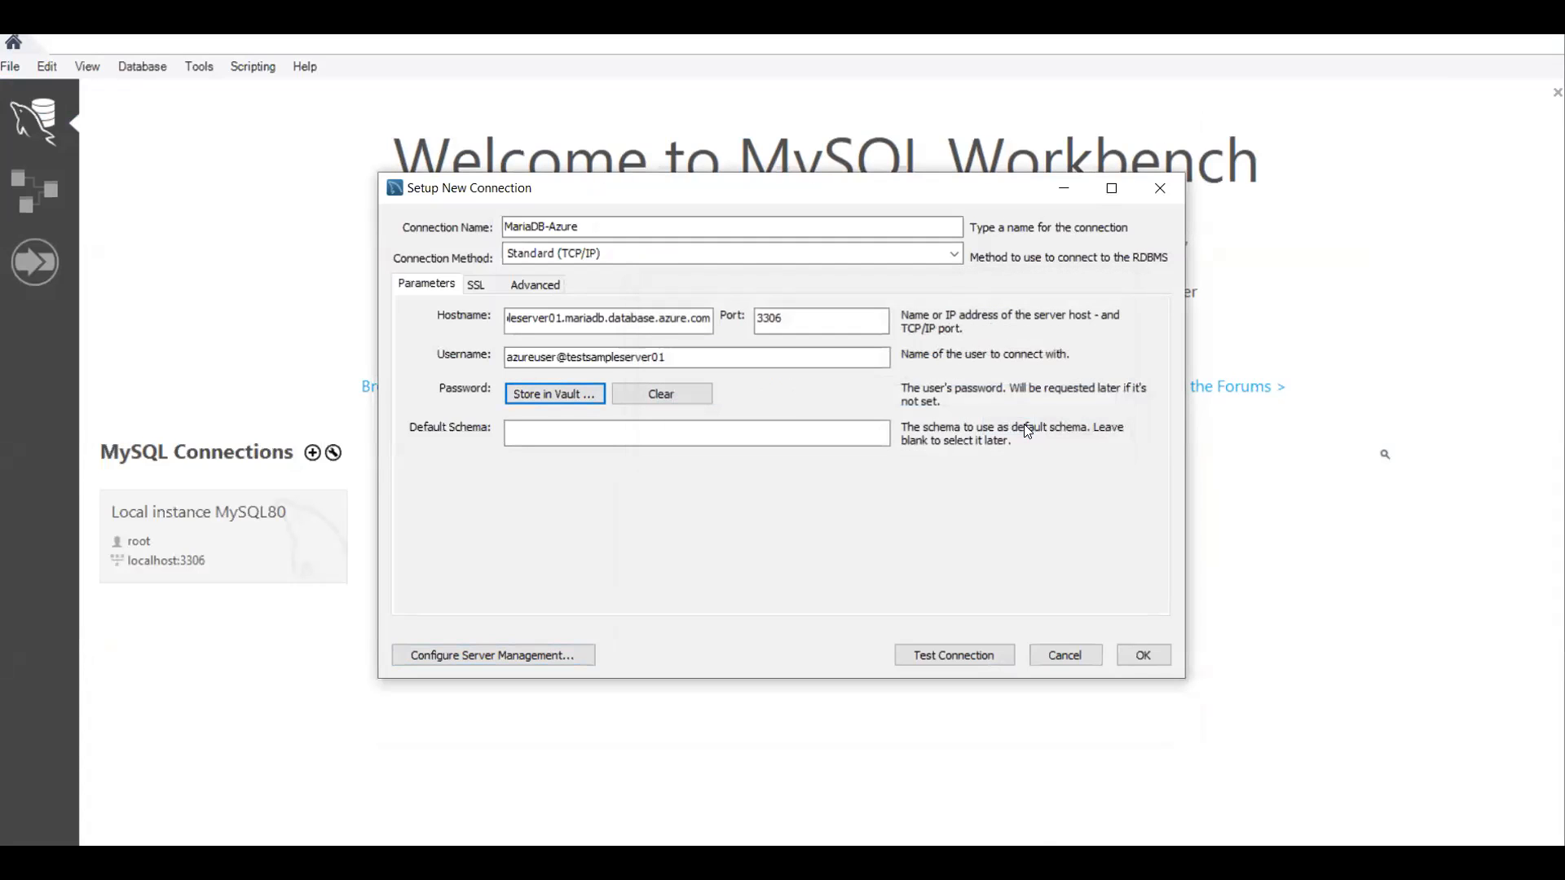
Step: Test the MariaDB-Azure connection past the version warning and save it
{"action": "left_click", "coordinate": [965, 654]}
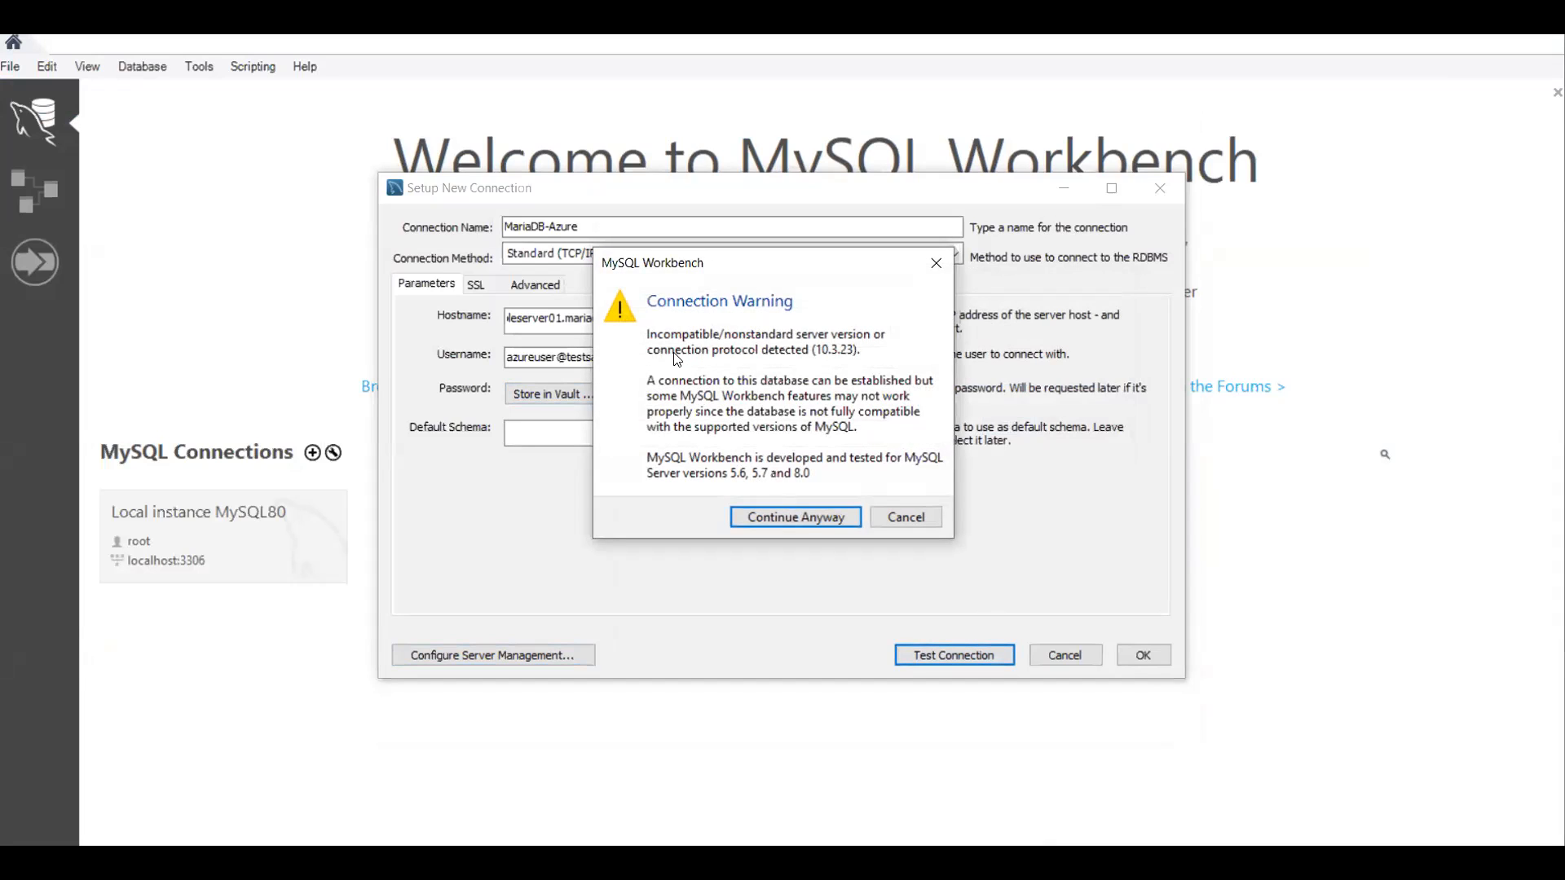
{"action": "left_click", "coordinate": [784, 519]}
{"action": "left_click", "coordinate": [919, 509]}
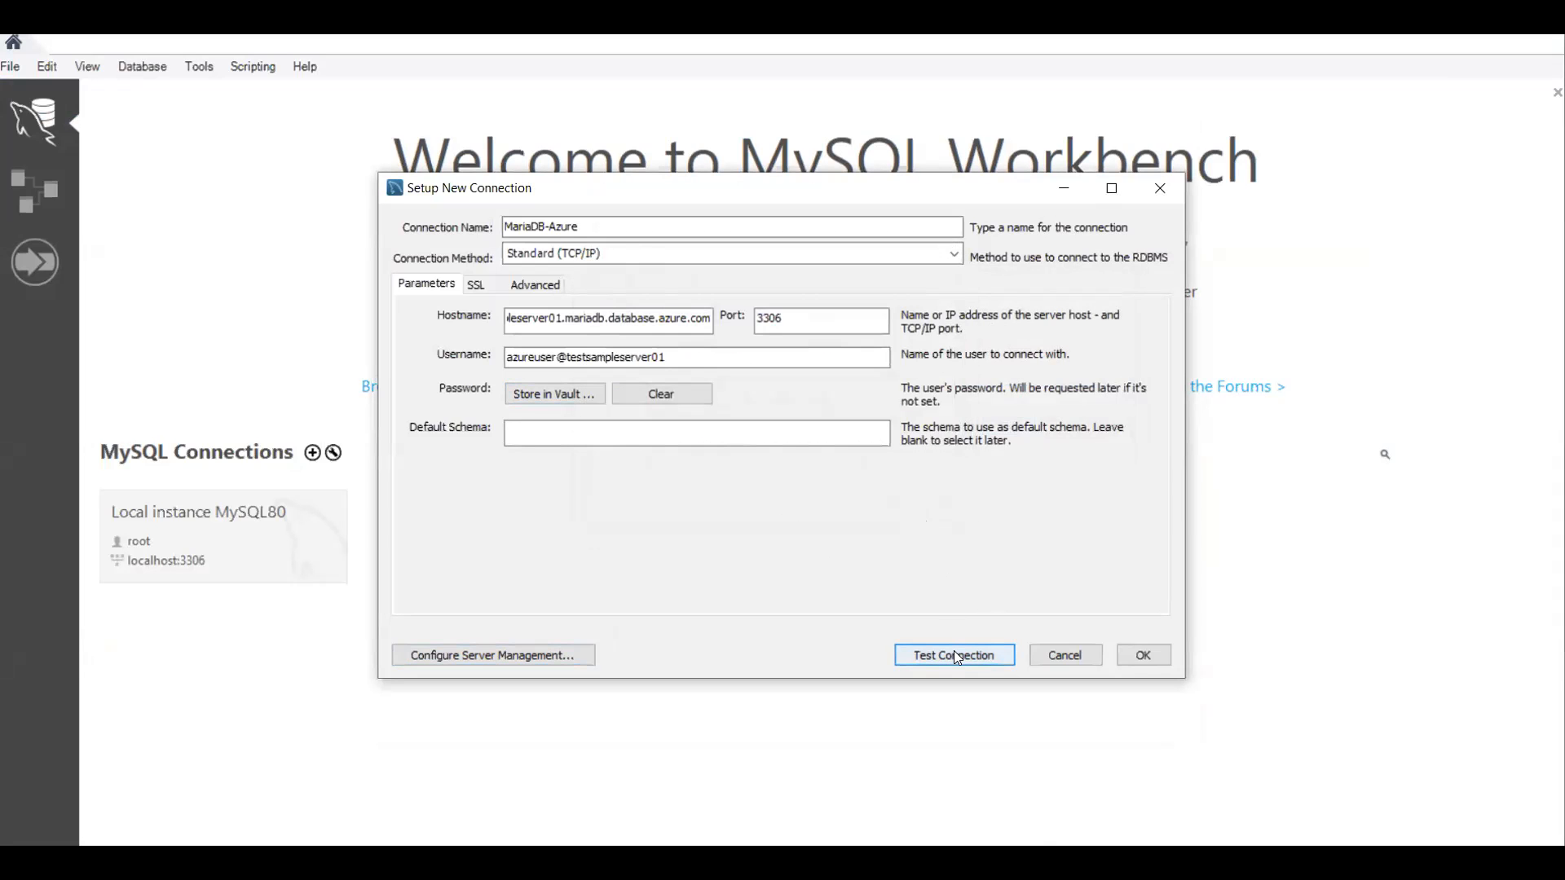
{"action": "left_click", "coordinate": [1144, 654]}
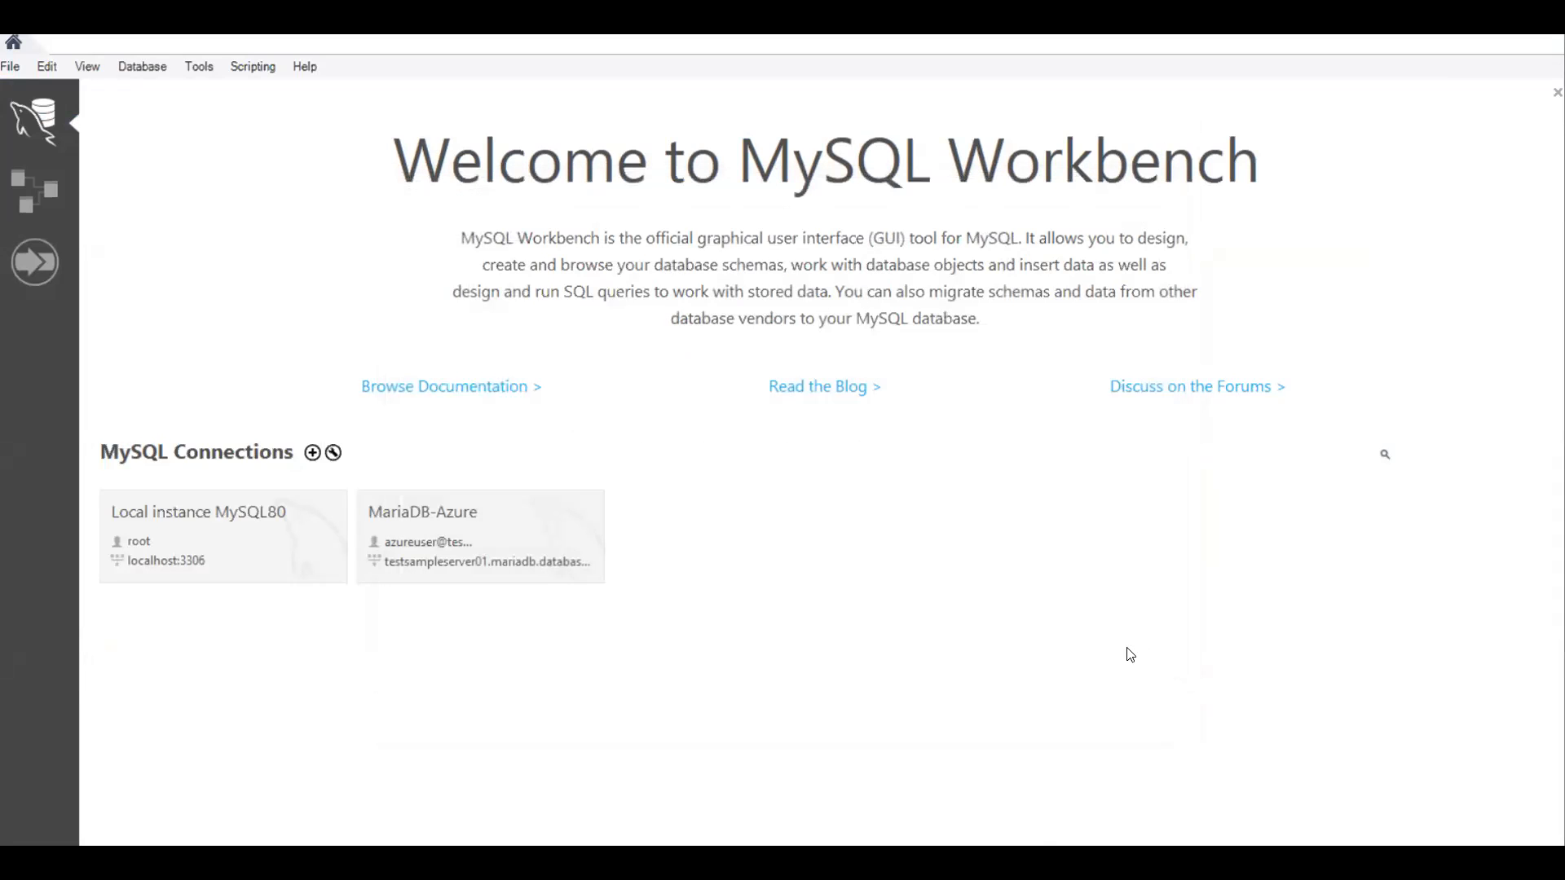
Step: Open a MariaDB-Azure query tab and execute USE quickstartdb;
{"action": "left_click", "coordinate": [445, 526]}
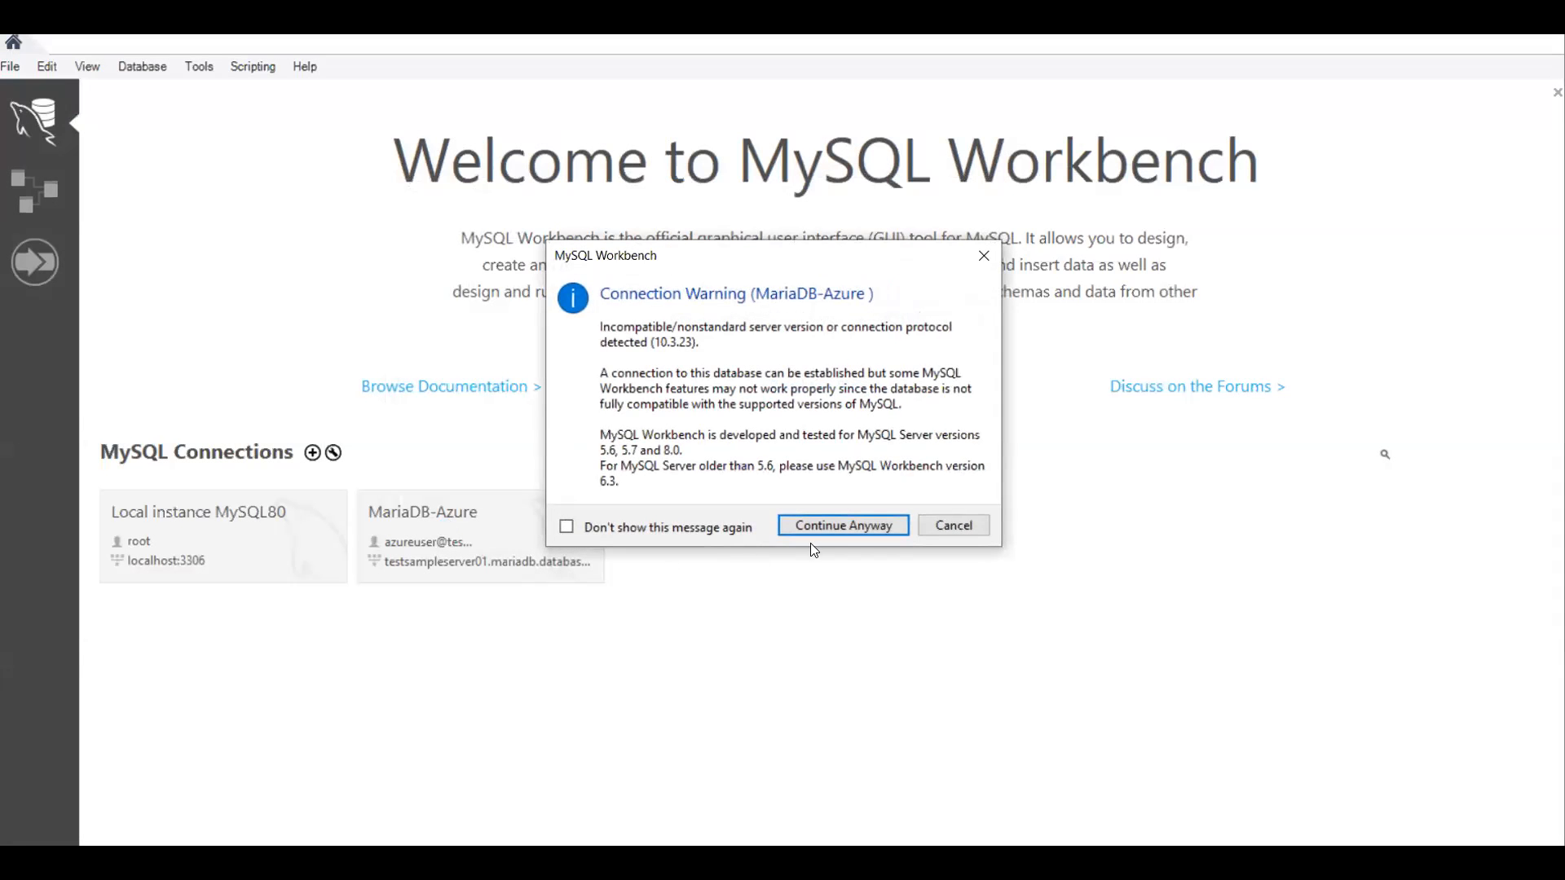
{"action": "left_click", "coordinate": [826, 523]}
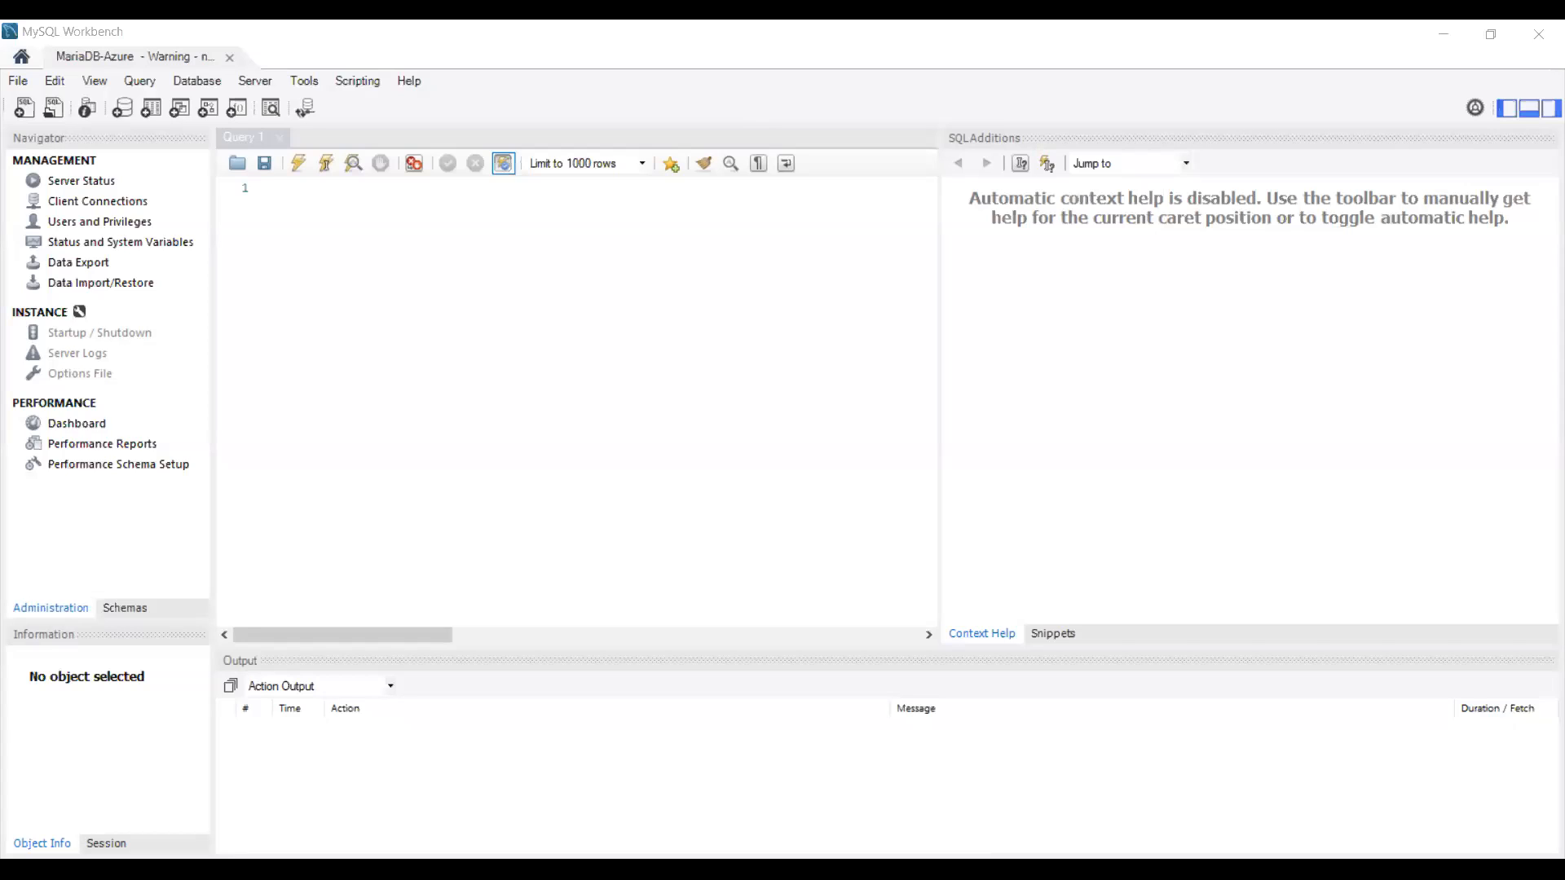
{"action": "left_click", "coordinate": [262, 311]}
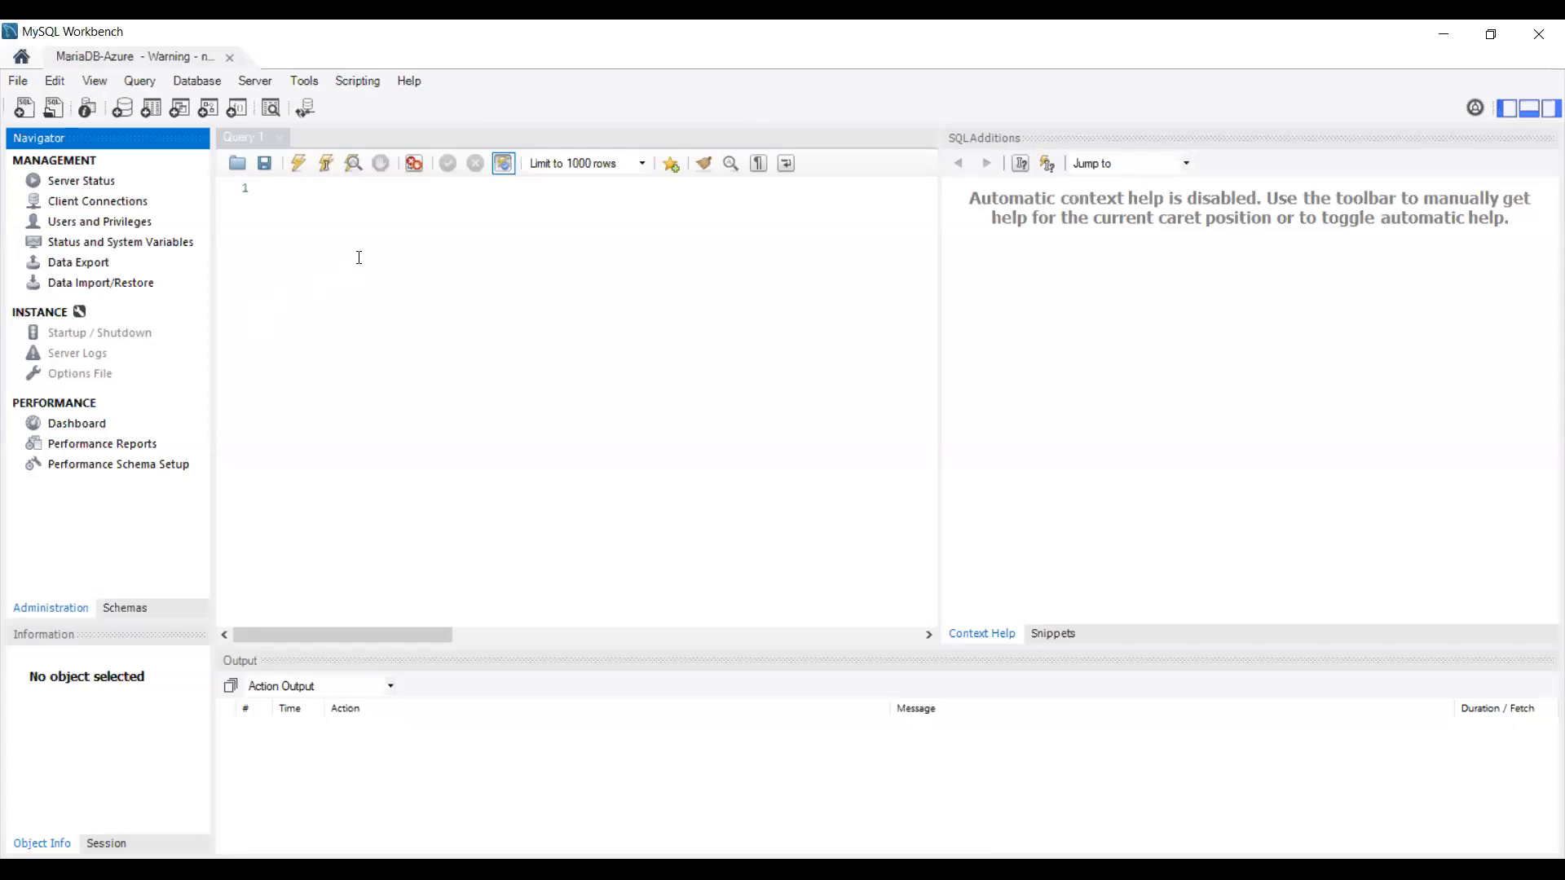
{"action": "right_click", "coordinate": [355, 299]}
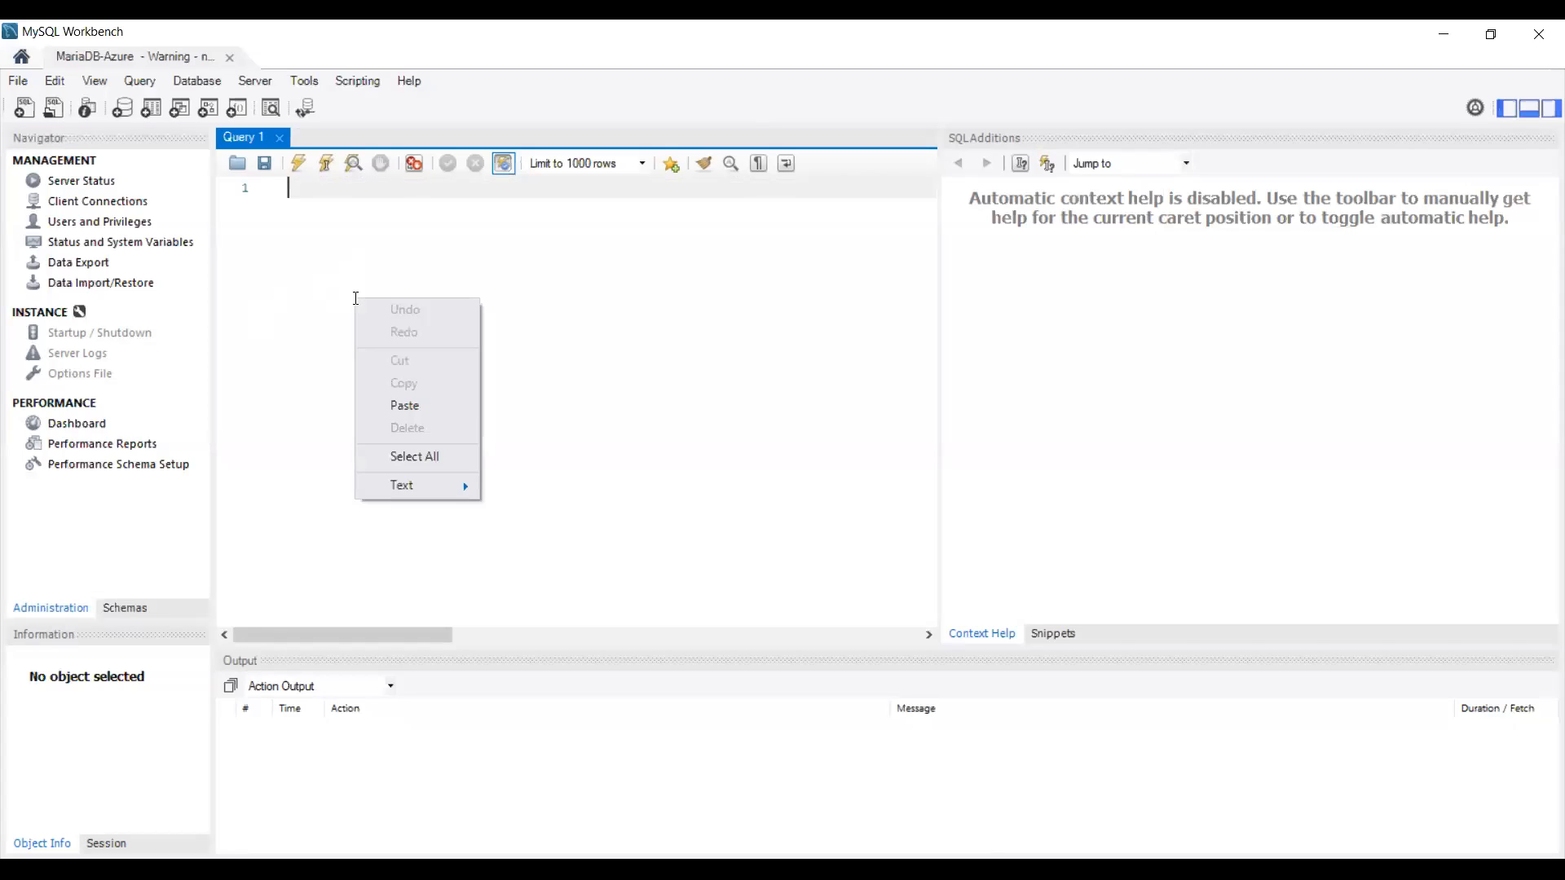
{"action": "left_click", "coordinate": [409, 405]}
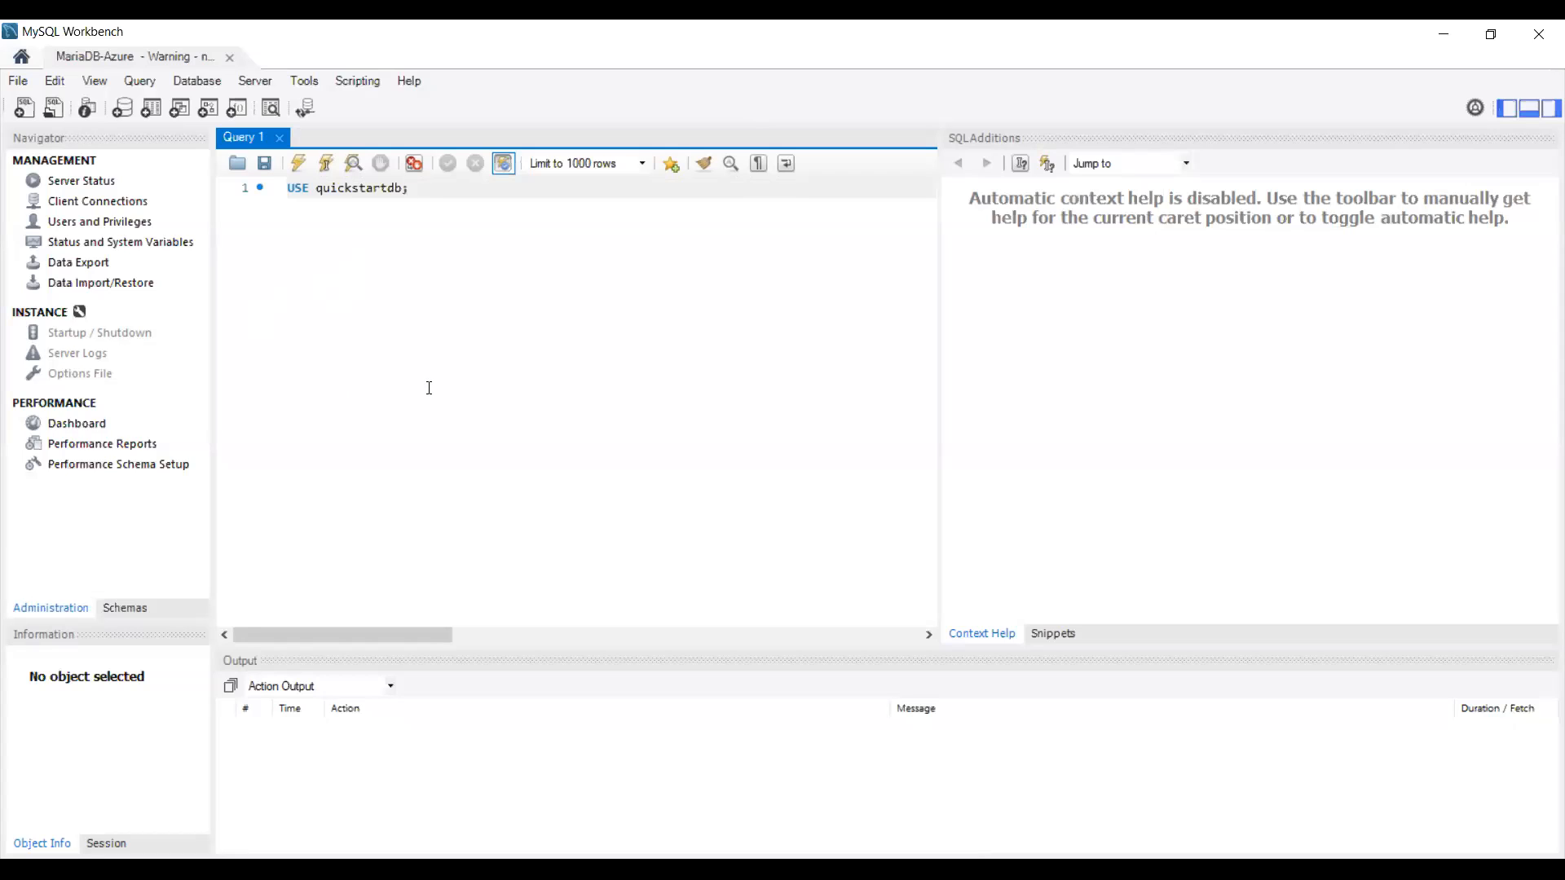
{"action": "left_click", "coordinate": [299, 165]}
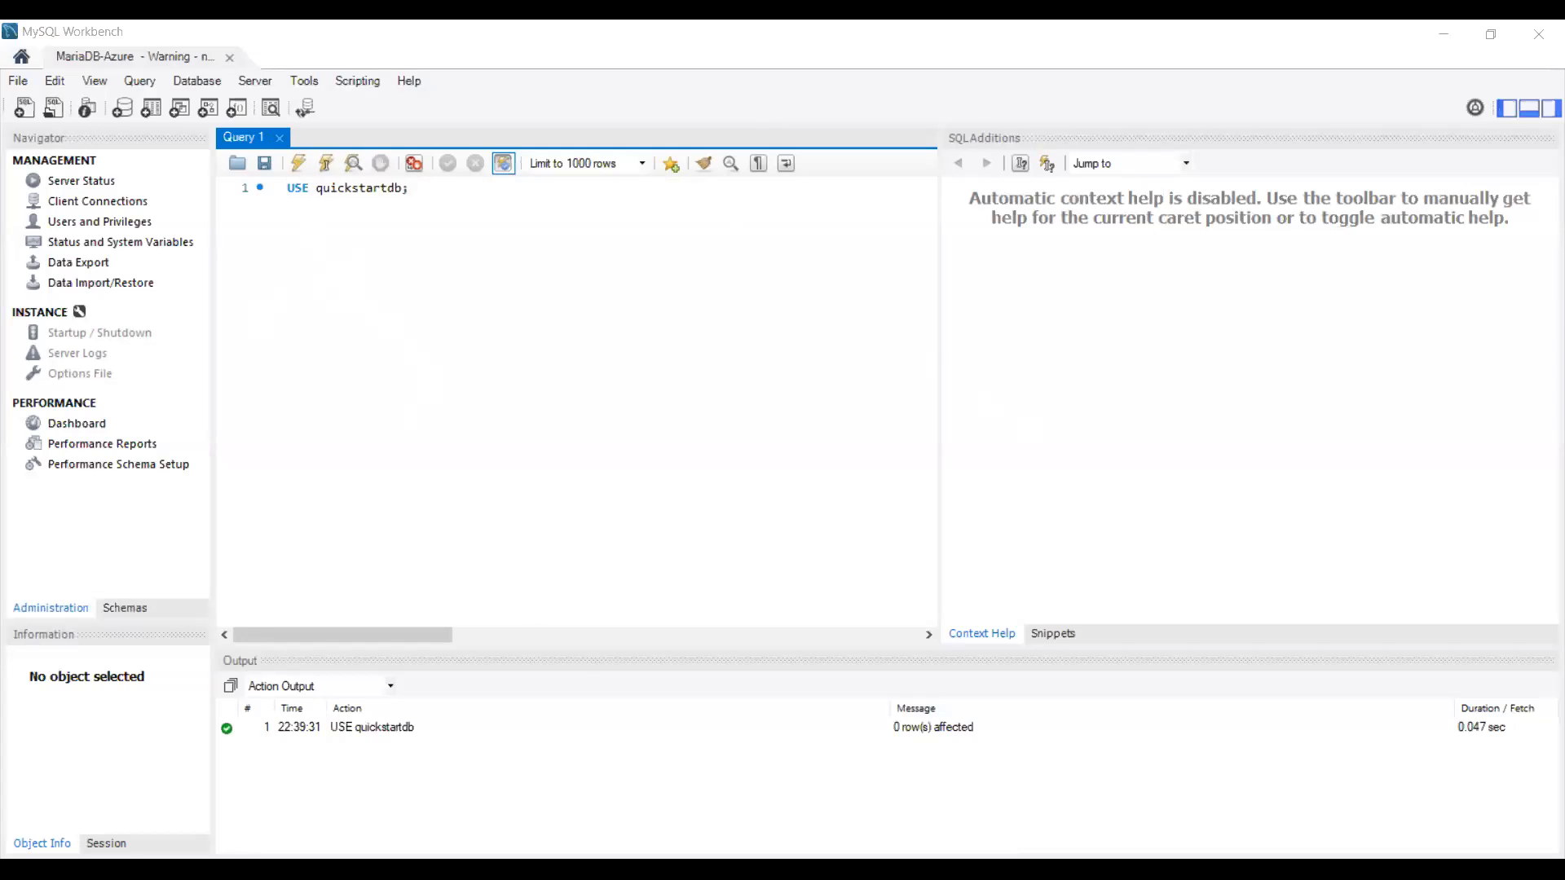
Step: Replace the editor contents with the five pasted inventory table setup statements
{"action": "left_click", "coordinate": [476, 359]}
{"action": "key", "text": "ctrl+a"}
{"action": "key", "text": "BackSpace"}
{"action": "right_click", "coordinate": [444, 298]}
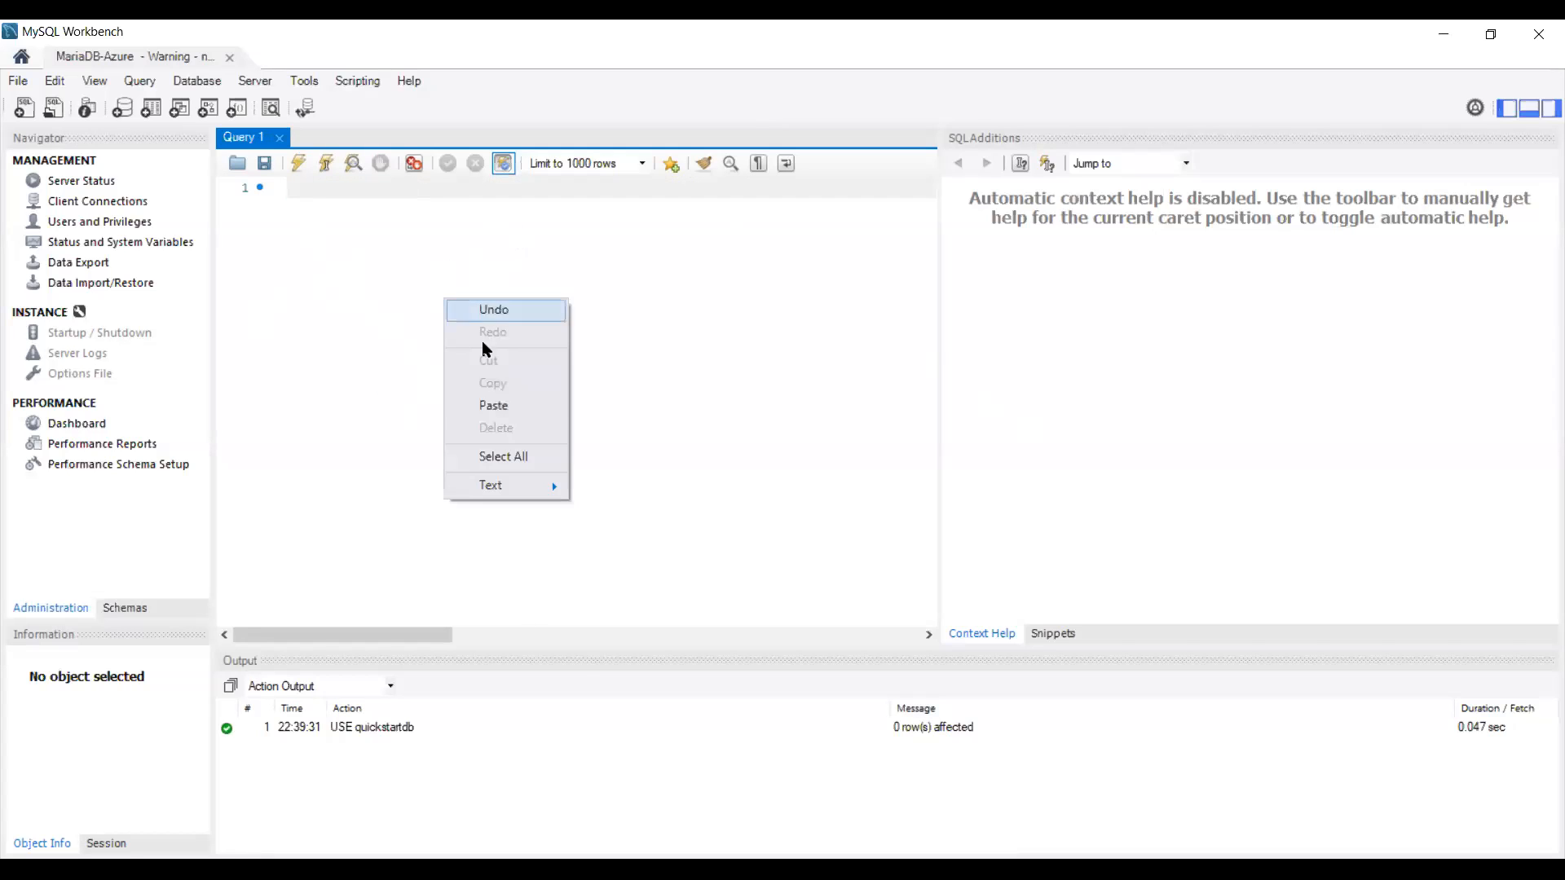
{"action": "left_click", "coordinate": [490, 406]}
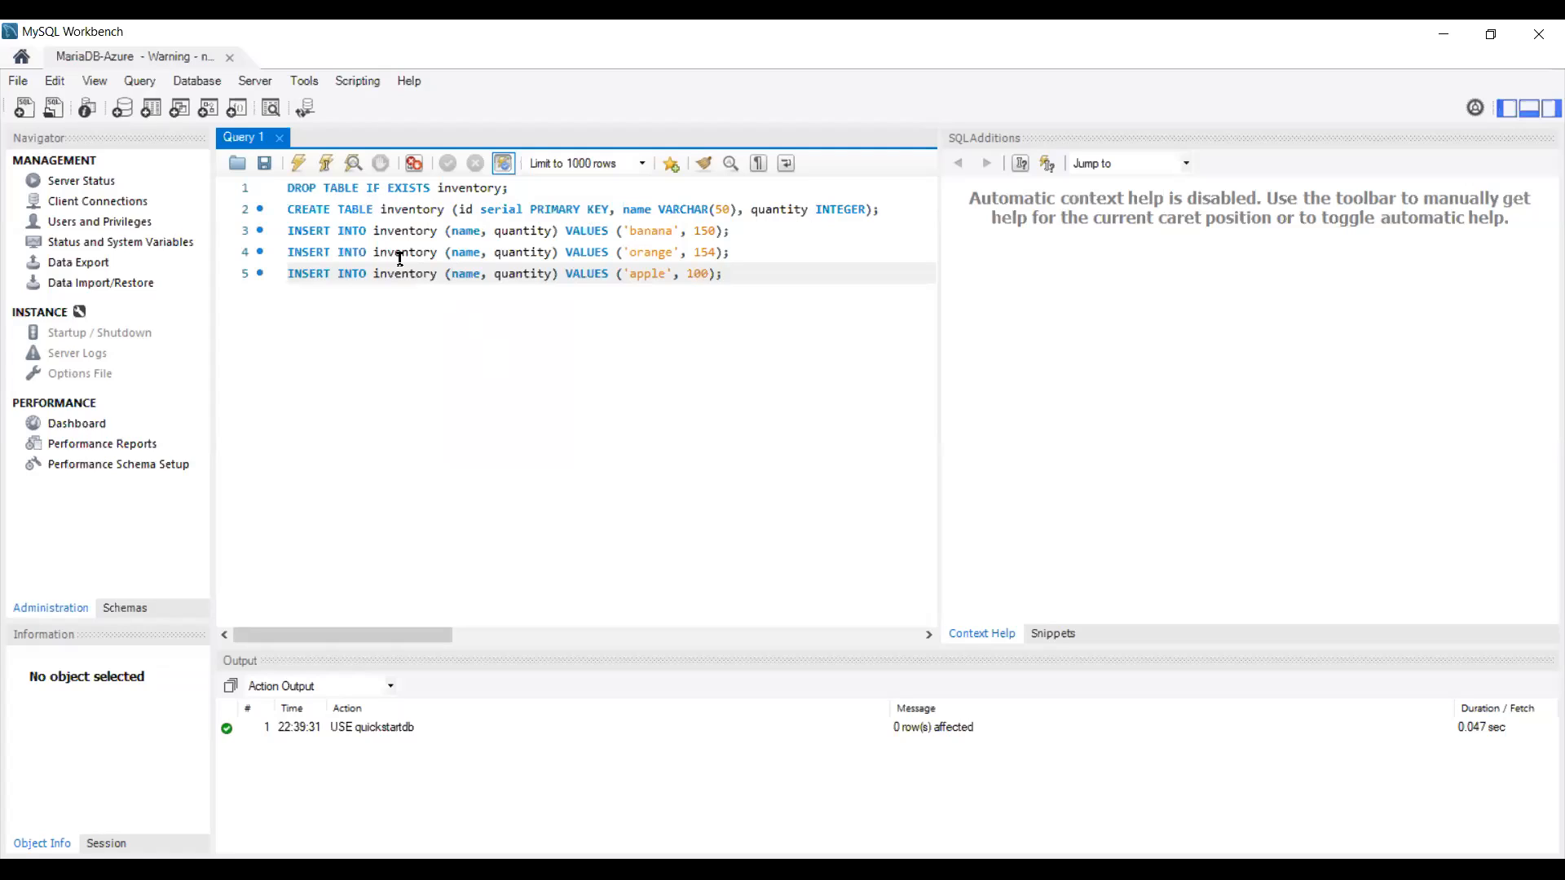
Step: Execute only the DROP TABLE statement, then remove it from the editor
{"action": "left_click", "coordinate": [518, 190]}
{"action": "left_click_drag", "start_coordinate": [518, 190], "coordinate": [258, 166]}
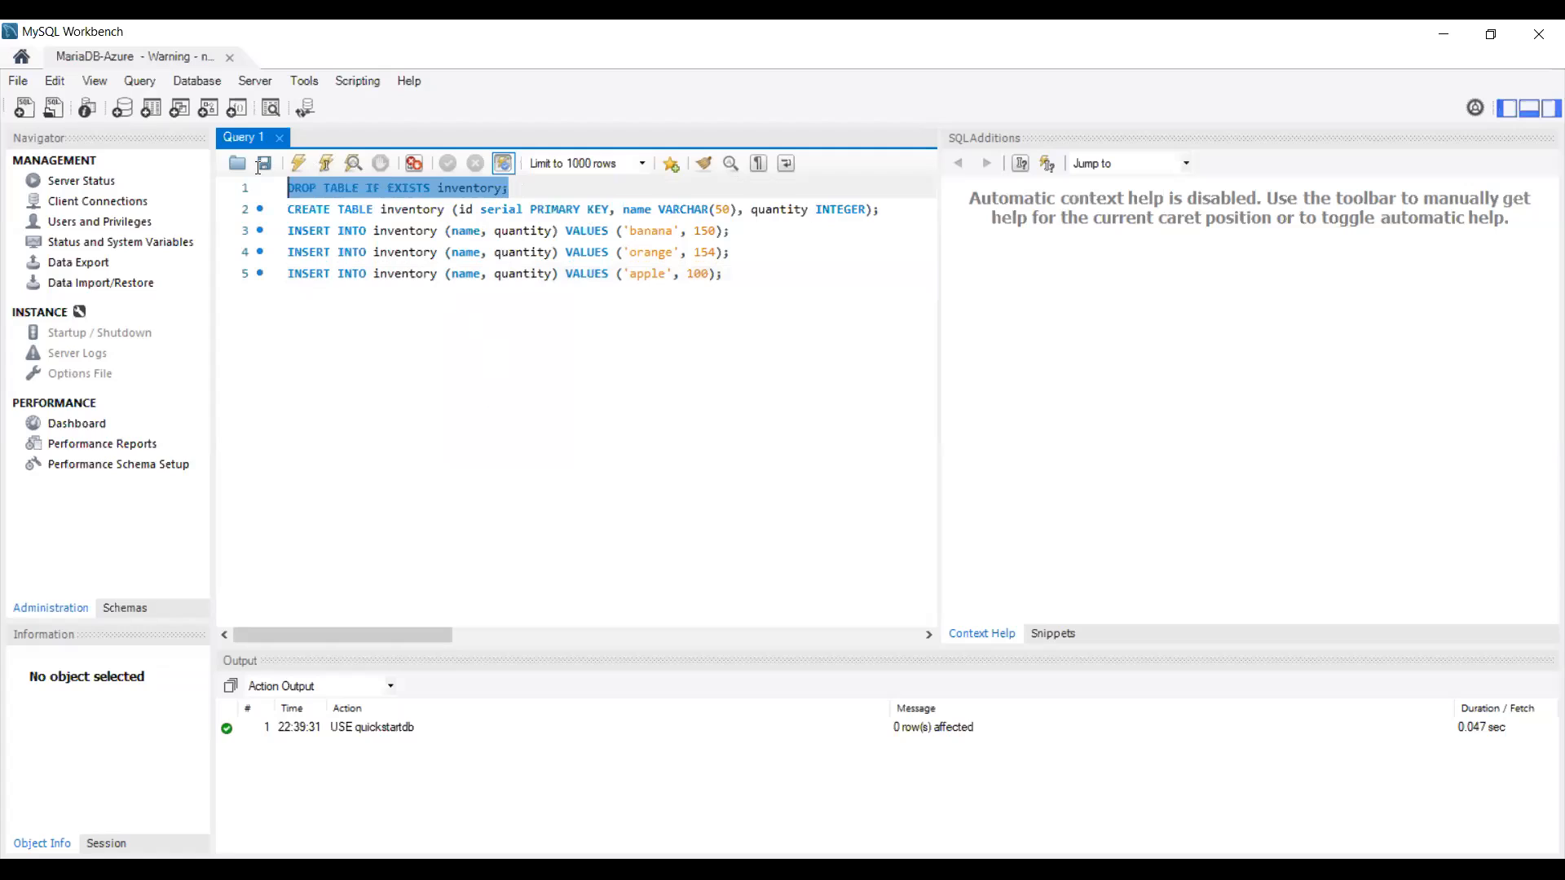
{"action": "left_click", "coordinate": [300, 164]}
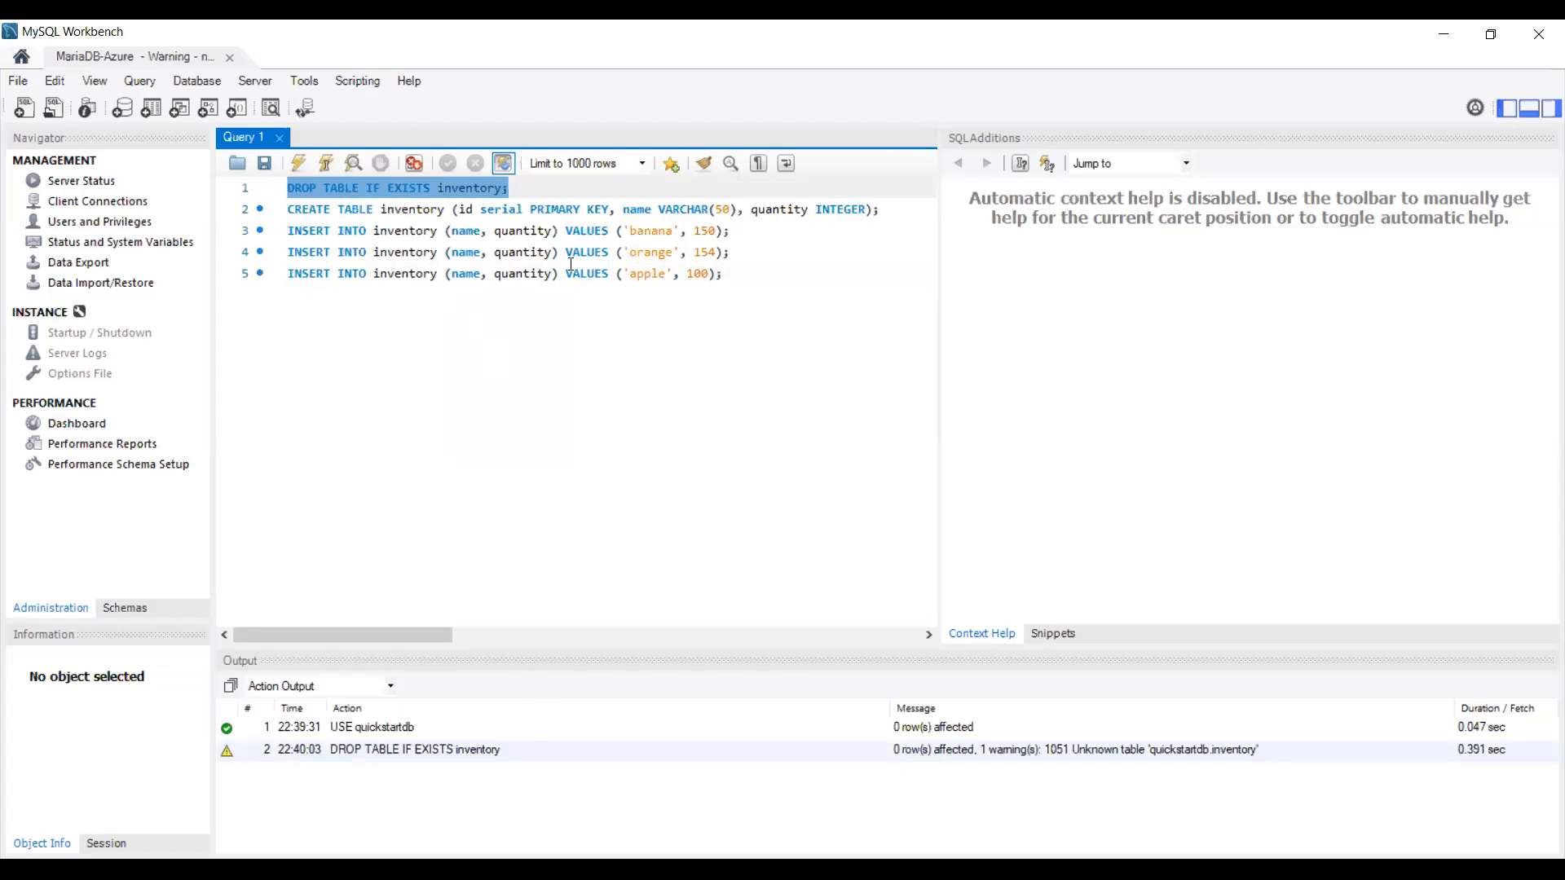
{"action": "key", "text": "Delete"}
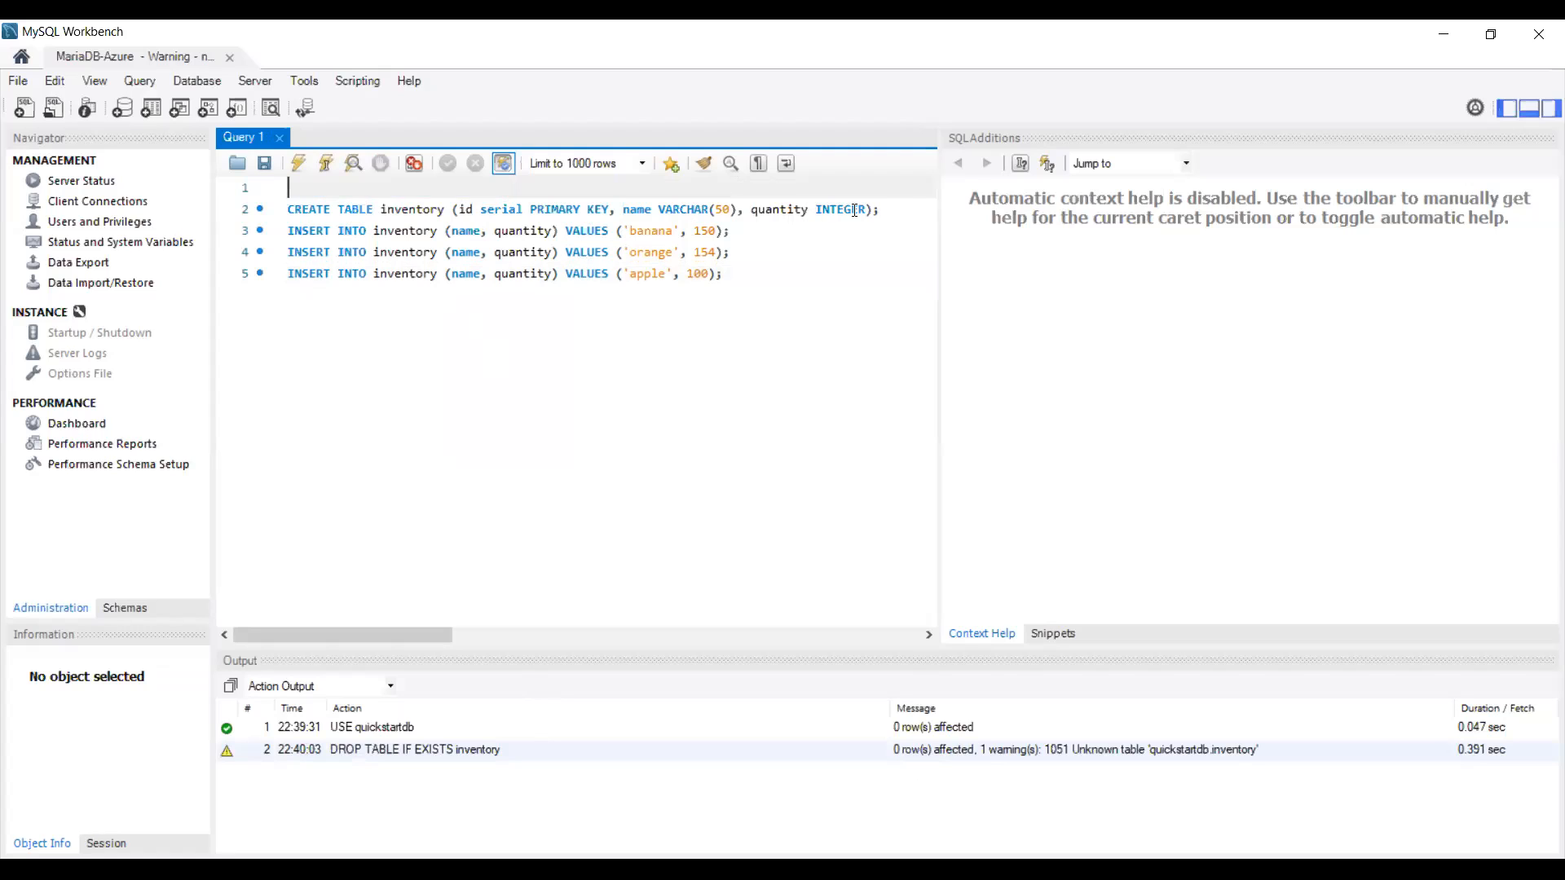
Step: Execute CREATE TABLE inventory, then the three INSERTs: banana 150, orange 154, apple 100
{"action": "left_click_drag", "start_coordinate": [880, 209], "coordinate": [743, 210]}
{"action": "left_click_drag", "start_coordinate": [629, 203], "coordinate": [285, 209]}
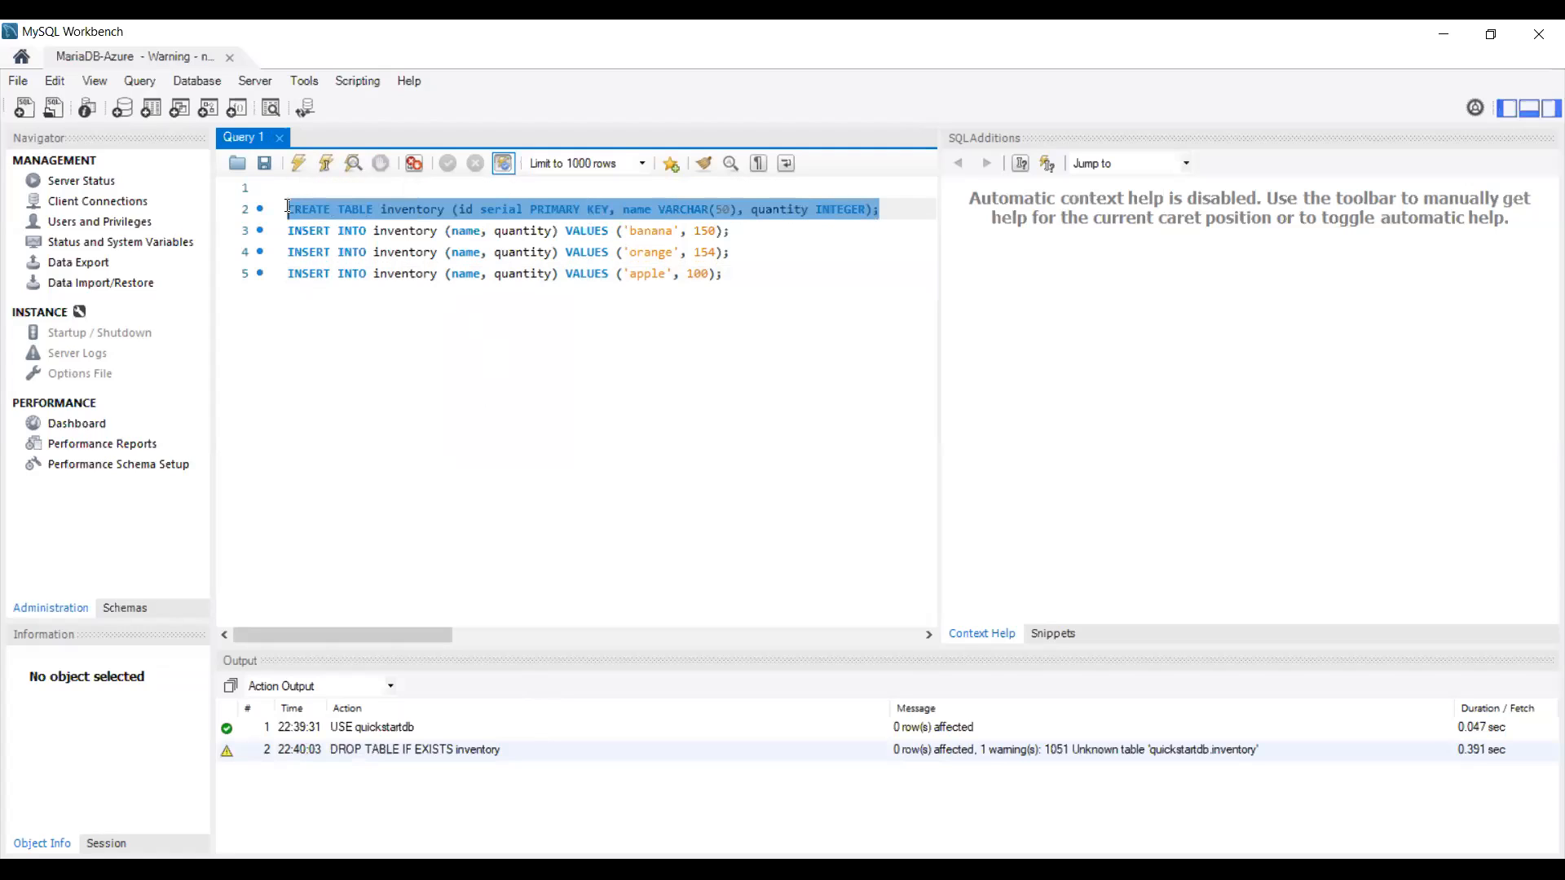
{"action": "left_click", "coordinate": [297, 164]}
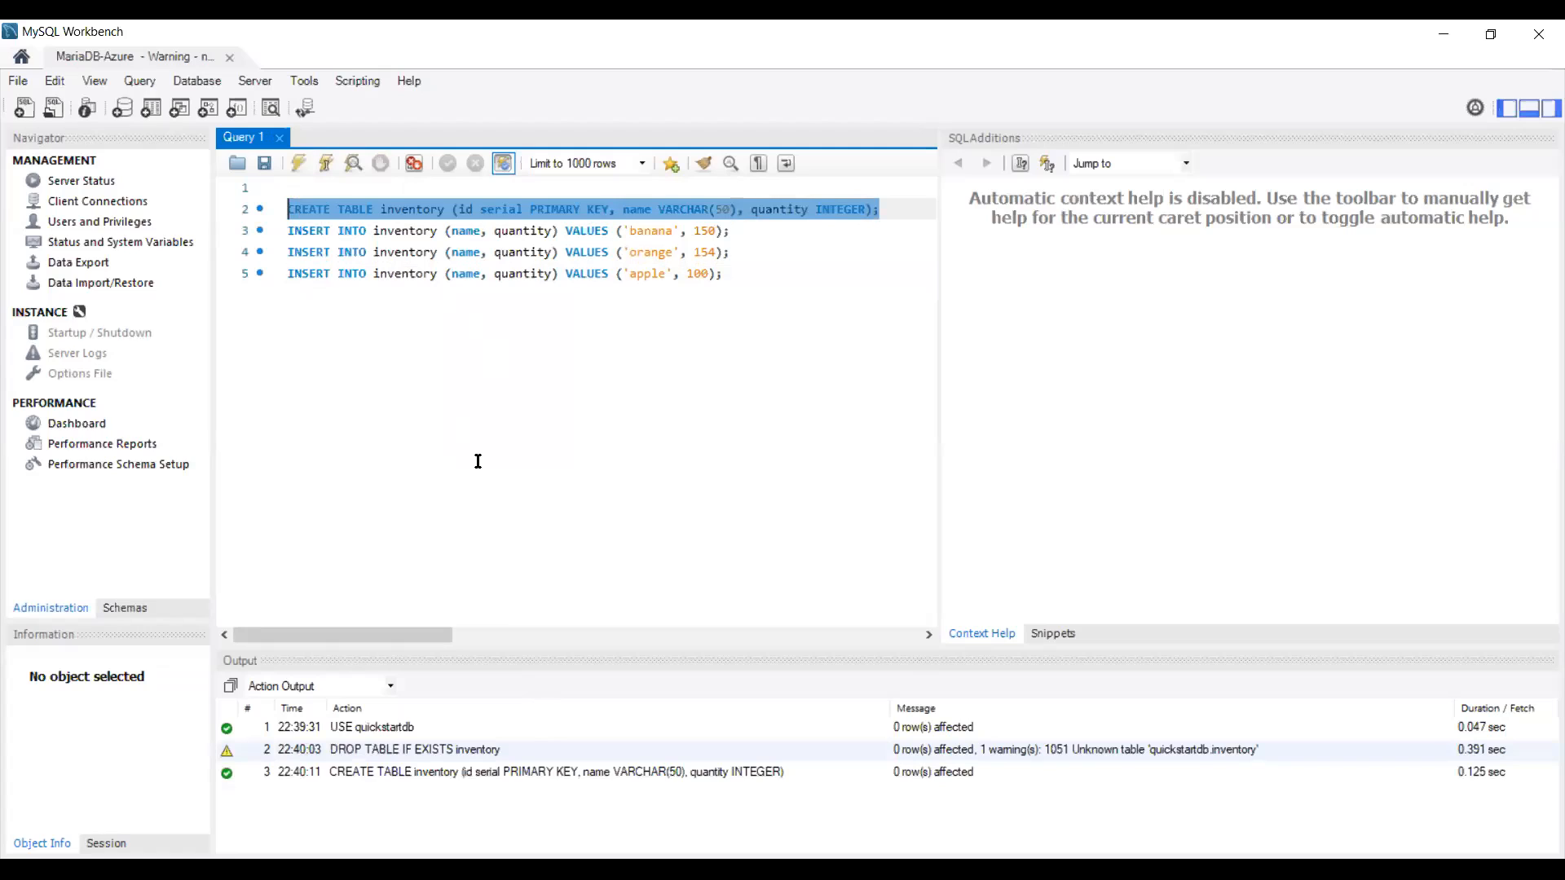
{"action": "key", "text": "Delete"}
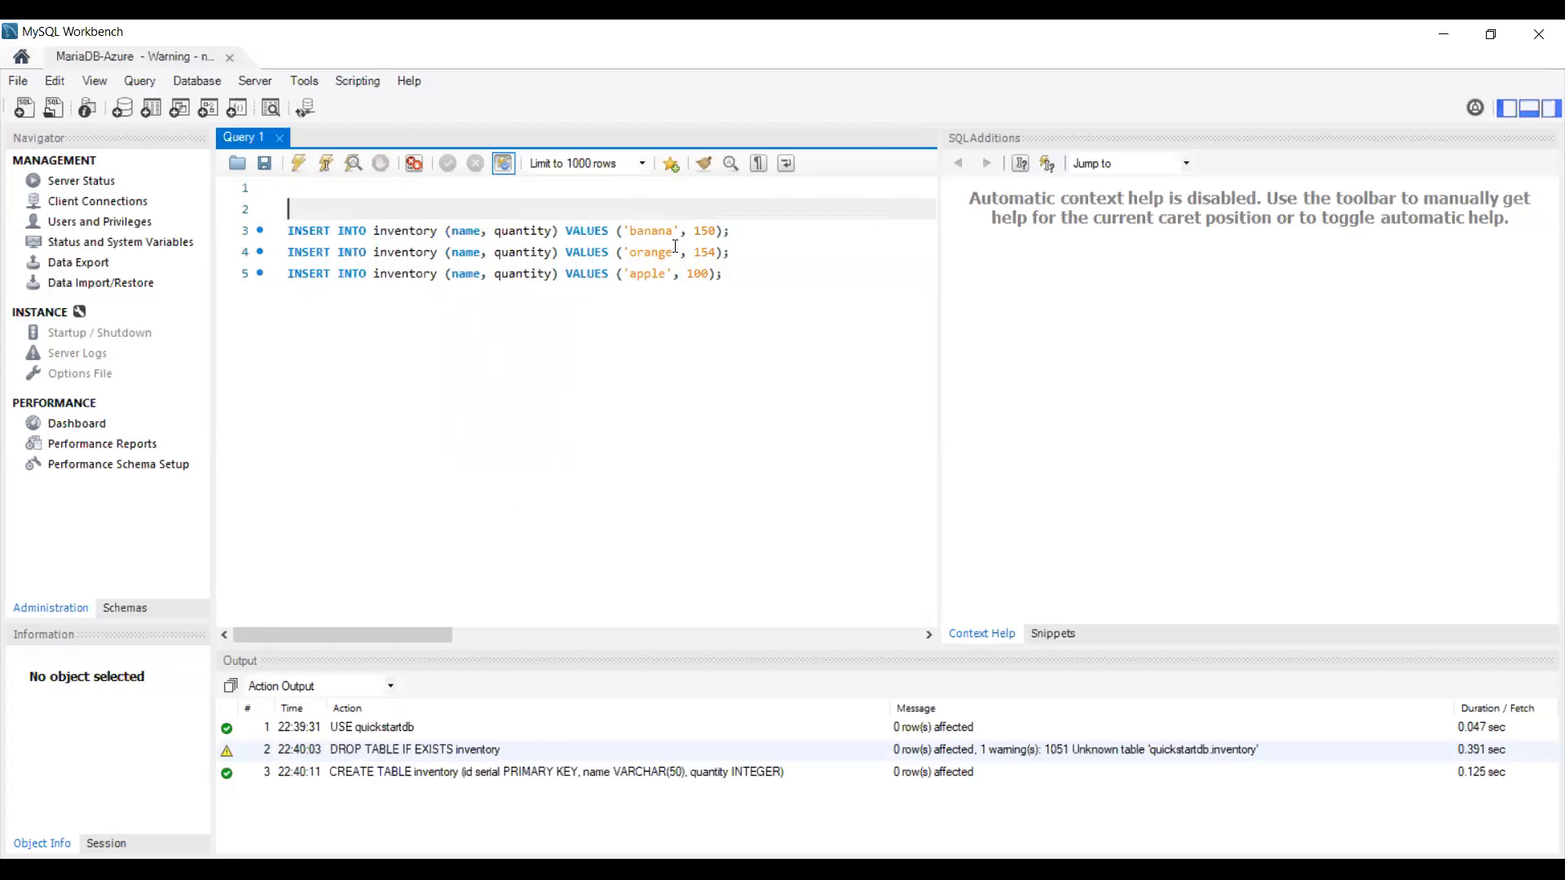
{"action": "left_click_drag", "start_coordinate": [771, 282], "coordinate": [289, 211]}
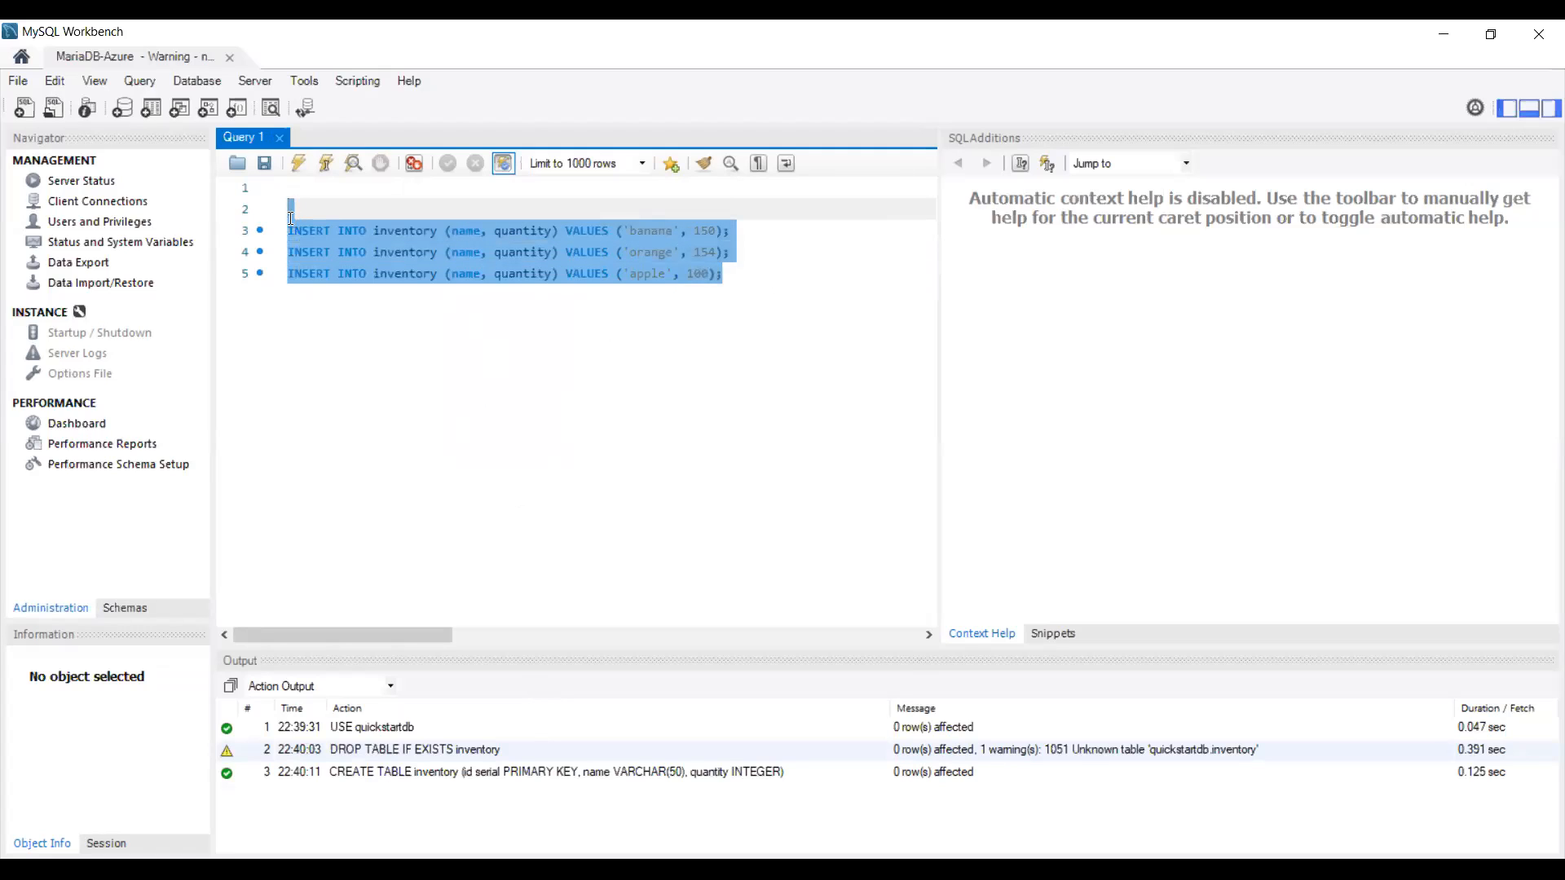
{"action": "left_click", "coordinate": [298, 163]}
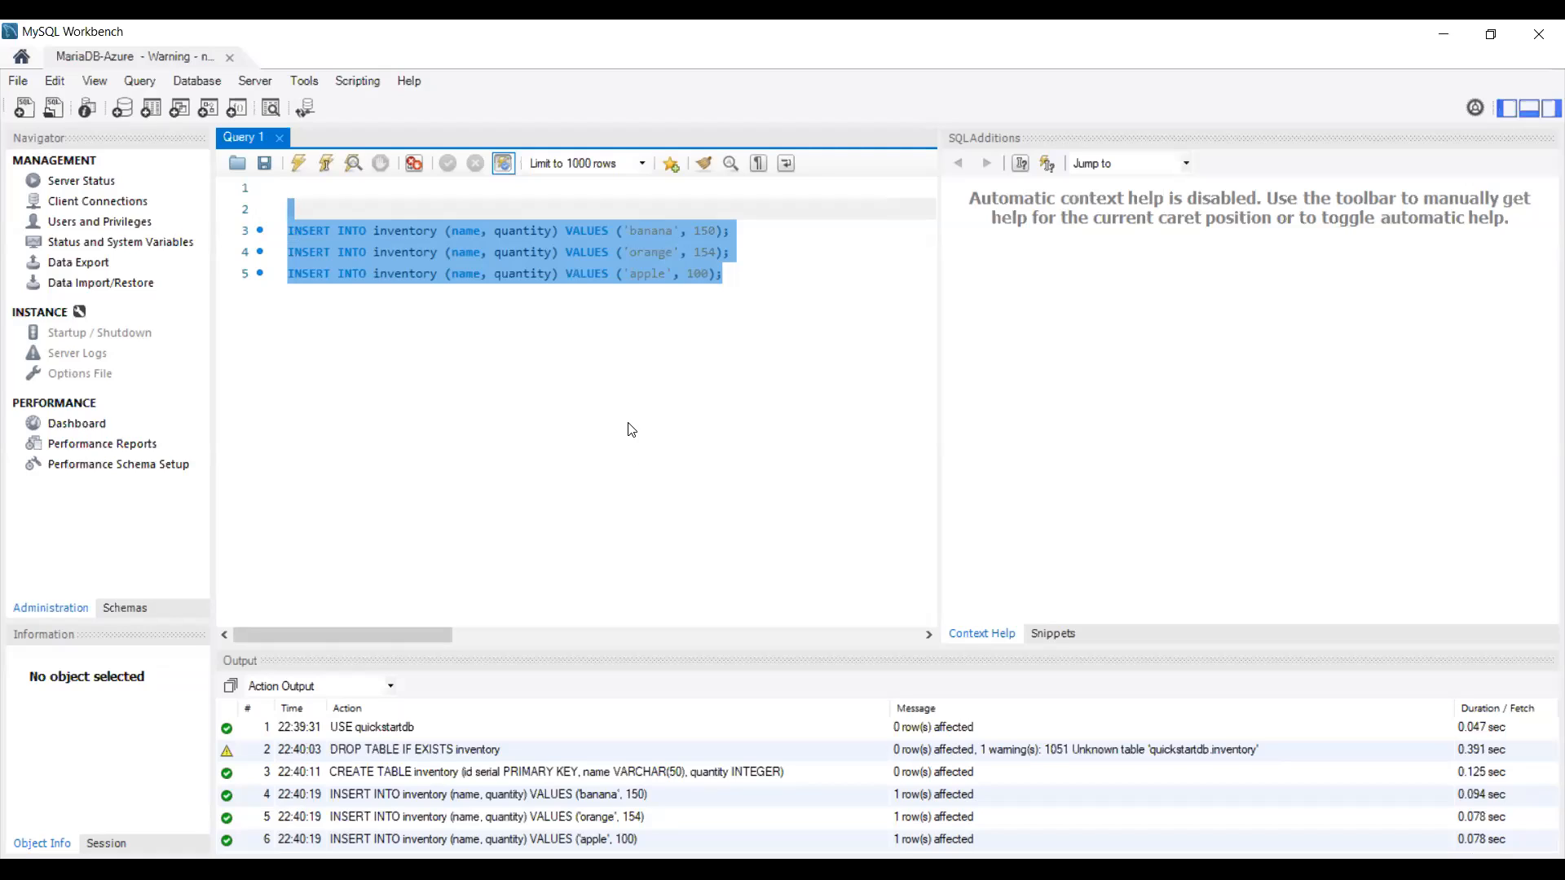
Step: Run SELECT * FROM inventory; to show banana 150, orange 154 and apple 100
{"action": "key", "text": "Delete"}
{"action": "type", "text": "SELECT * FROM inventory;"}
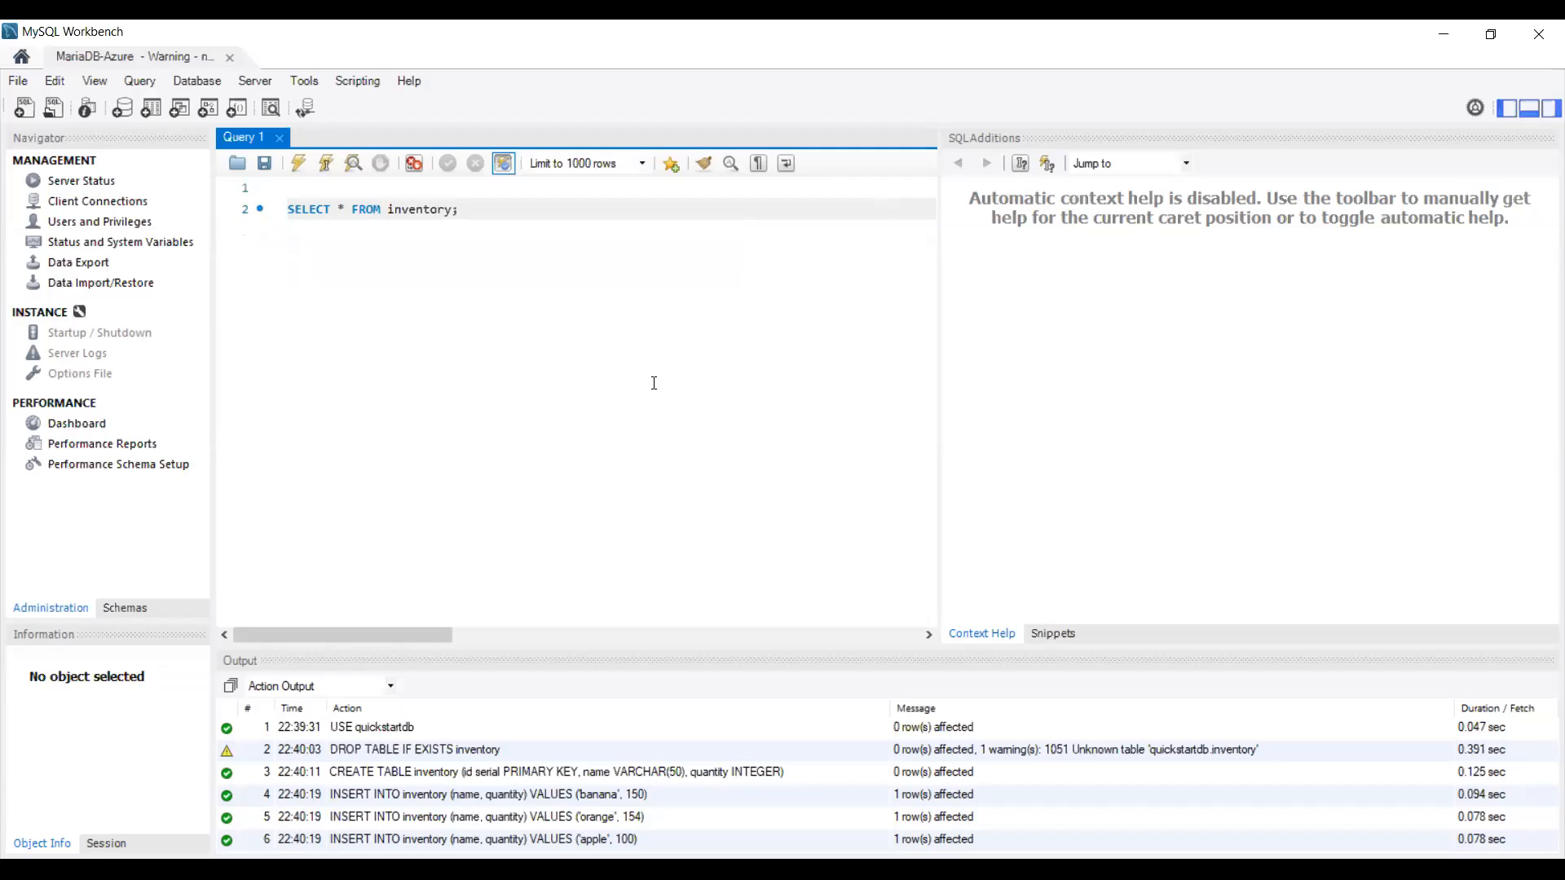
{"action": "left_click", "coordinate": [298, 163]}
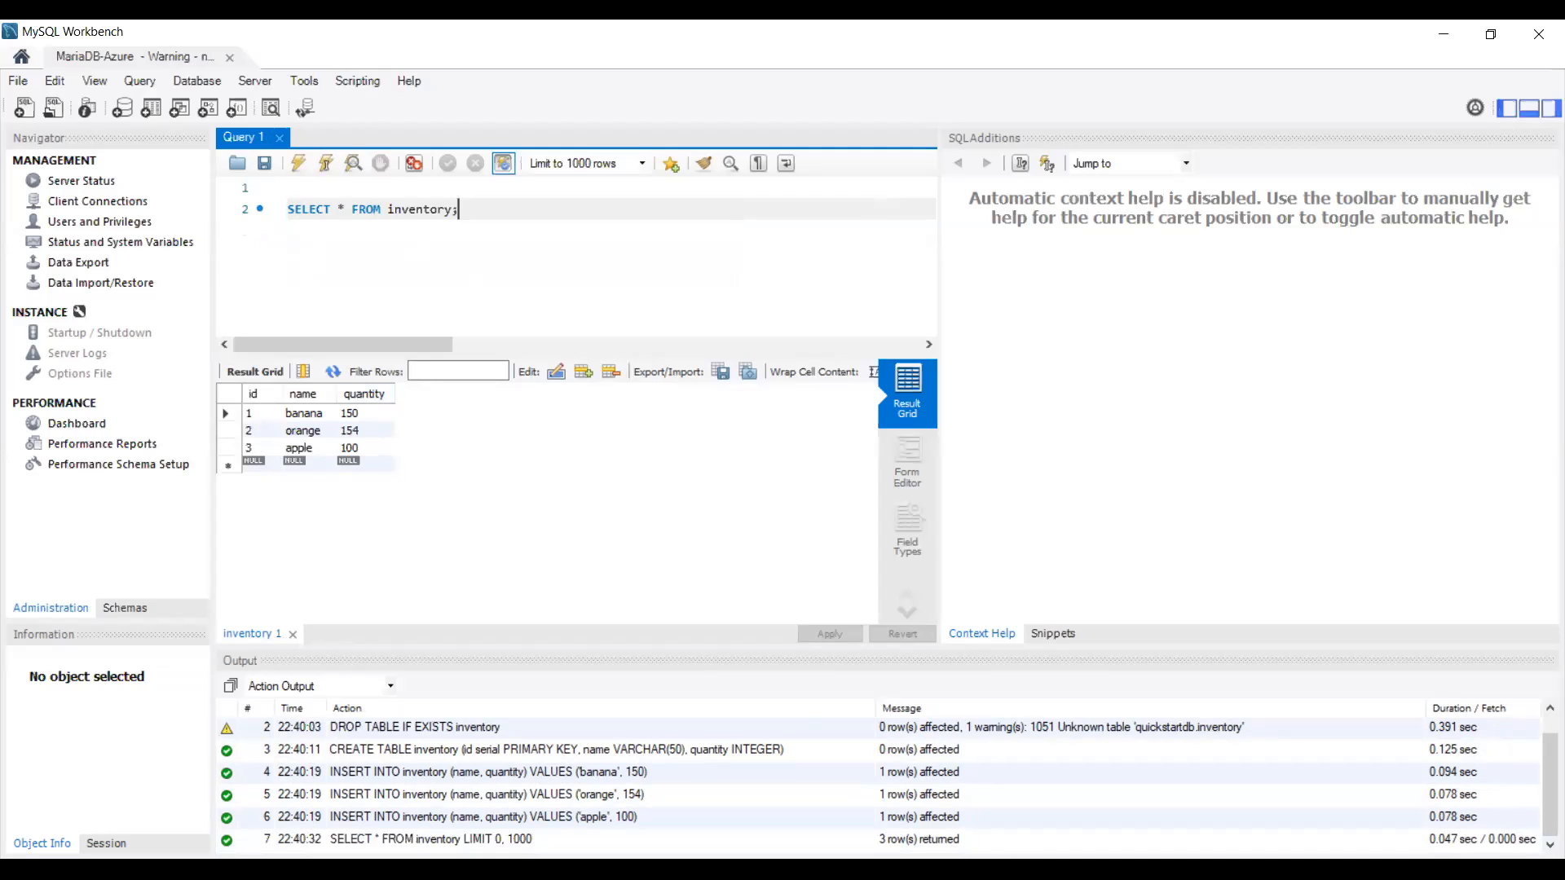
{"action": "left_click", "coordinate": [962, 869]}
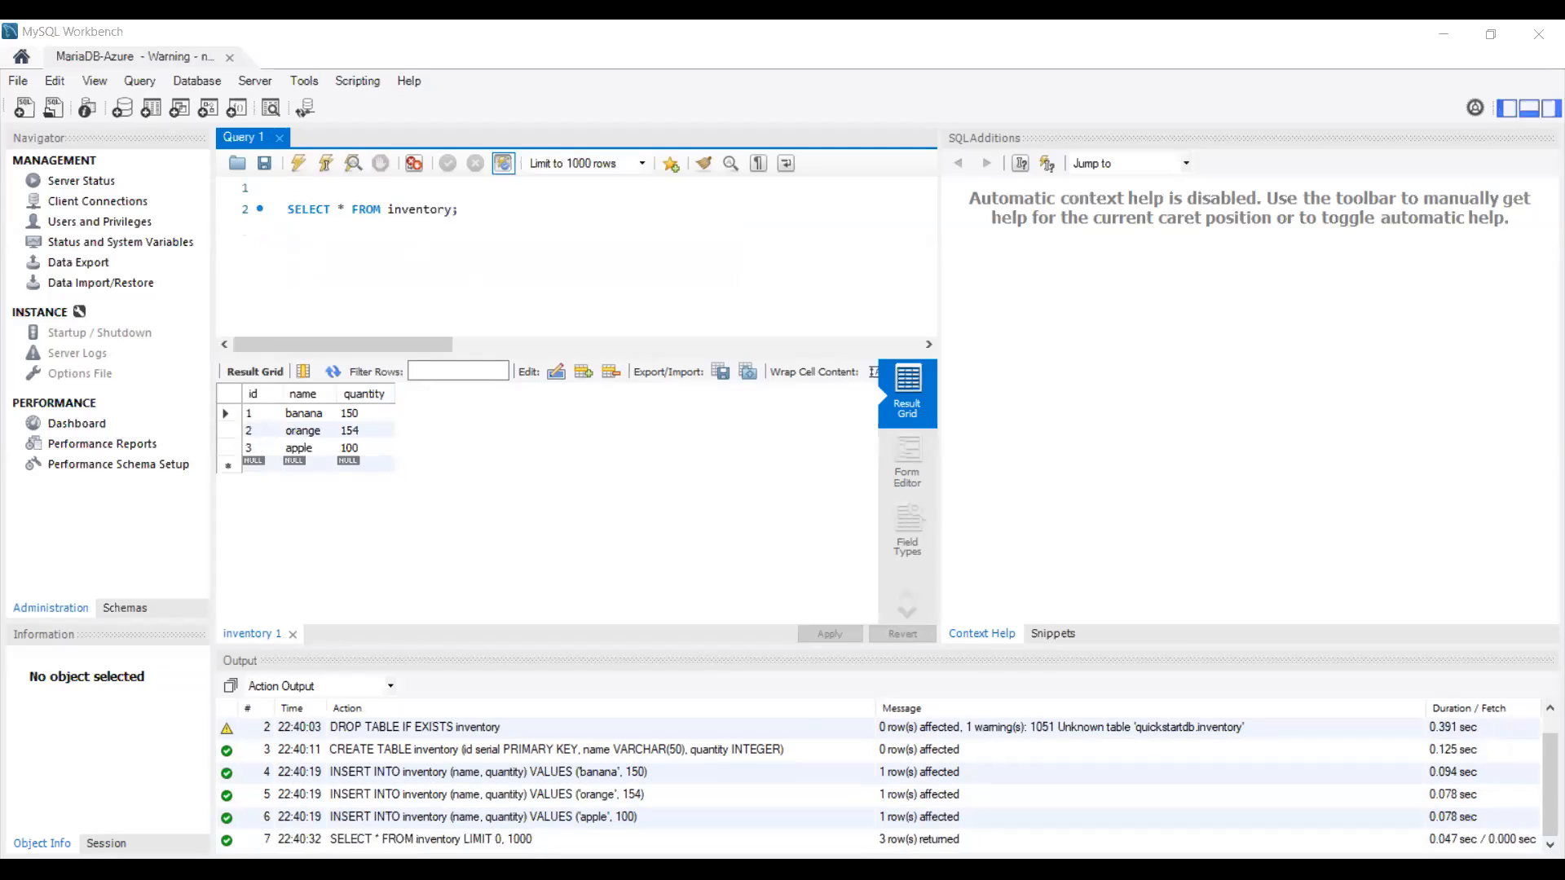
Step: Run UPDATE inventory SET quantity = 200 WHERE id = 1, followed by a SELECT on inventory
{"action": "left_click_drag", "start_coordinate": [459, 209], "coordinate": [247, 210]}
{"action": "key", "text": "BackSpace"}
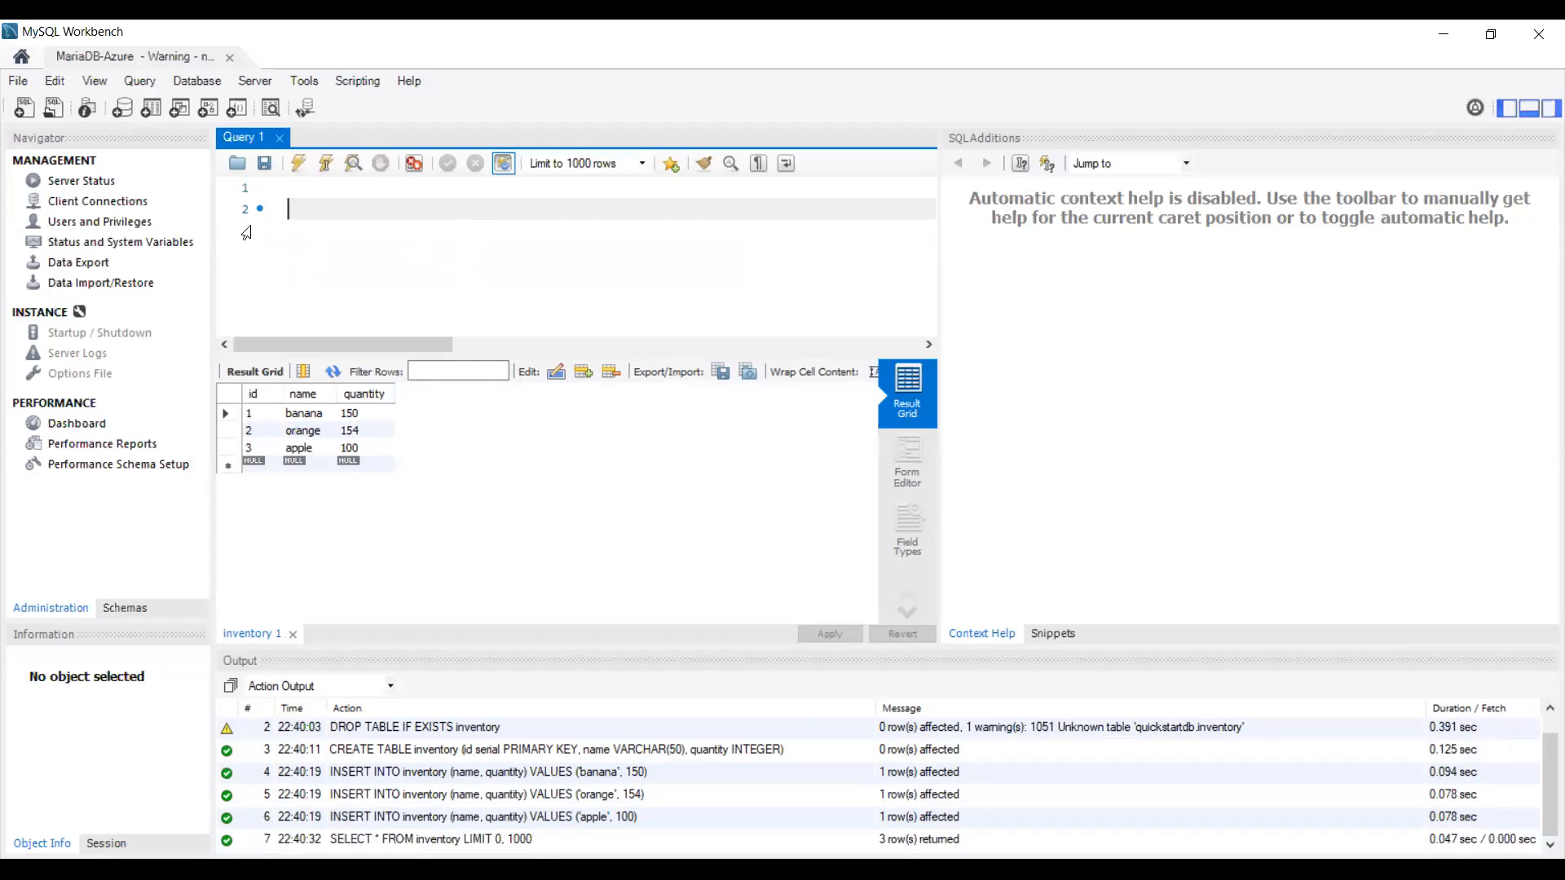
{"action": "type", "text": "UPDATE inventory SET quantity = 200 WHERE id = 1; SELECT * FROM inventory;"}
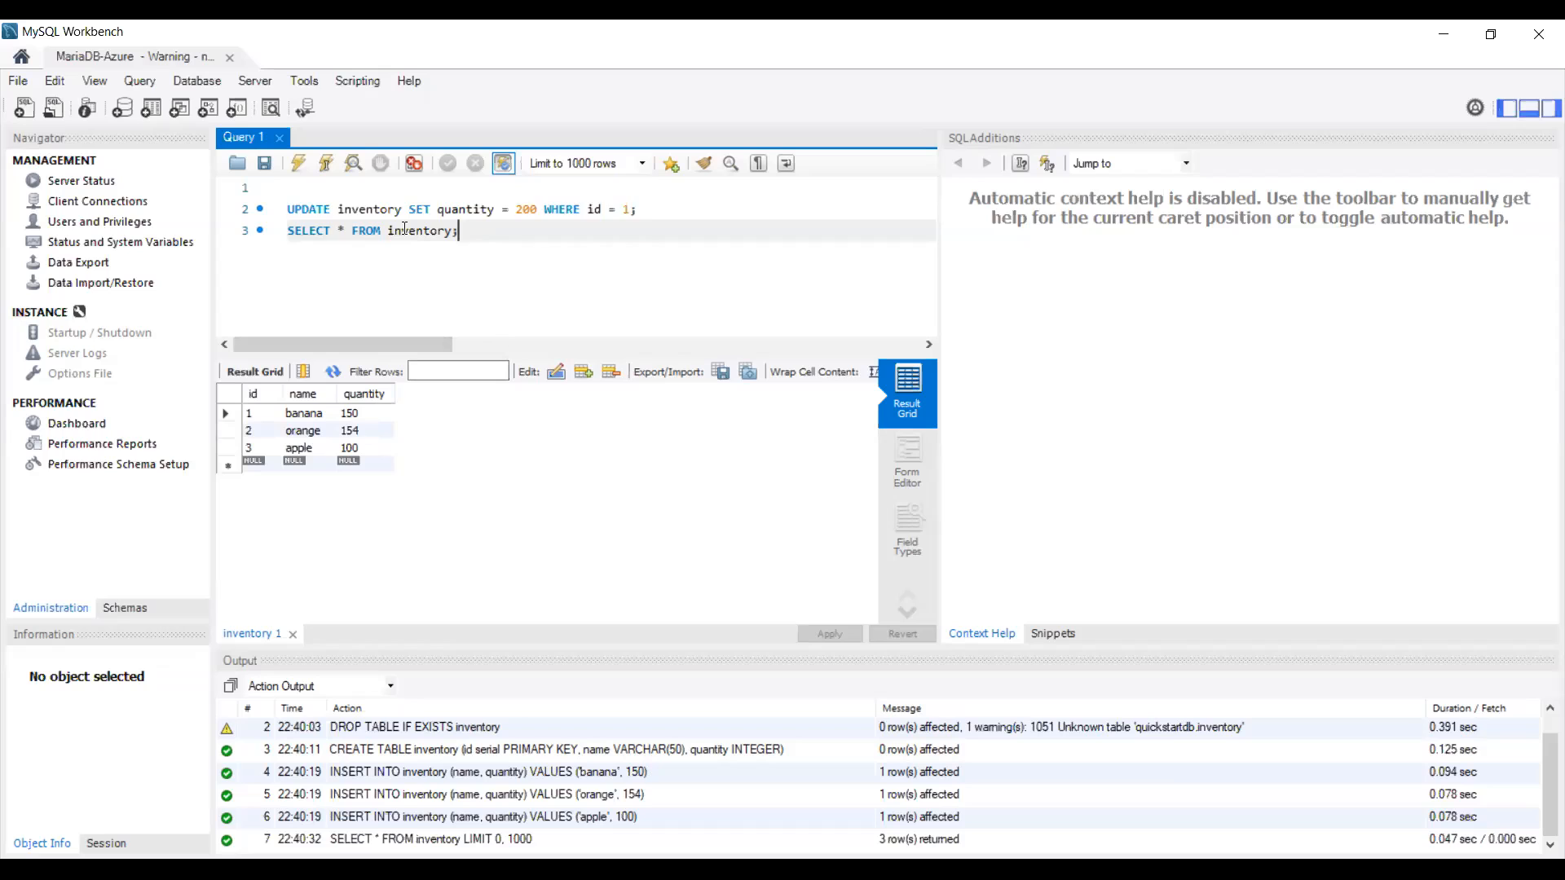
{"action": "left_click", "coordinate": [282, 207], "text": "shift"}
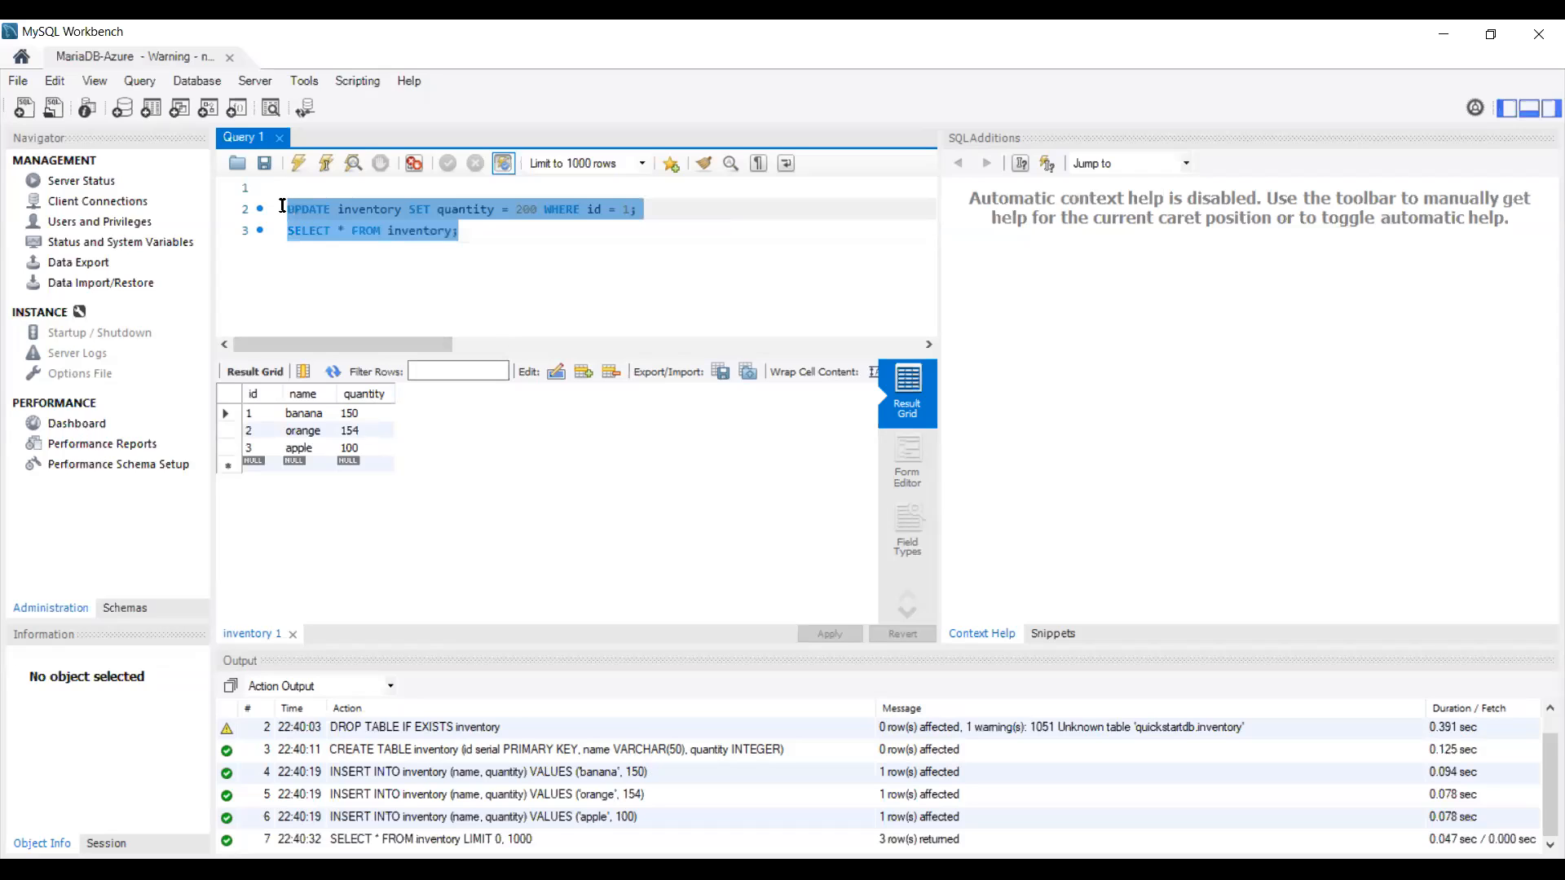
{"action": "left_click", "coordinate": [298, 163]}
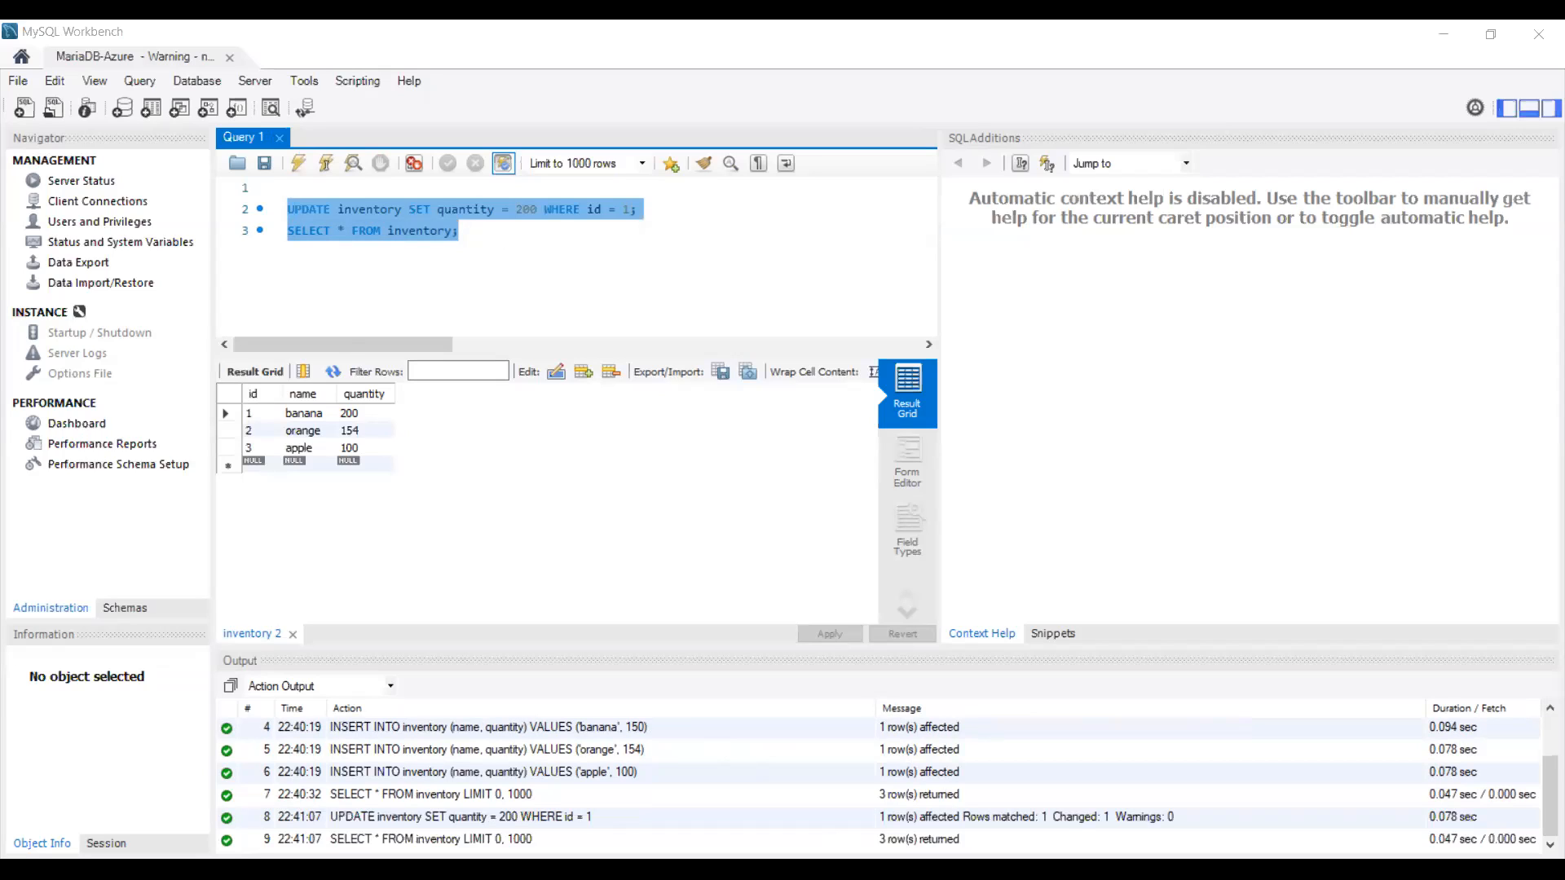
Step: Run DELETE FROM inventory WHERE id = 2 with a SELECT, leaving banana 200 and apple 100
{"action": "key", "text": "Delete"}
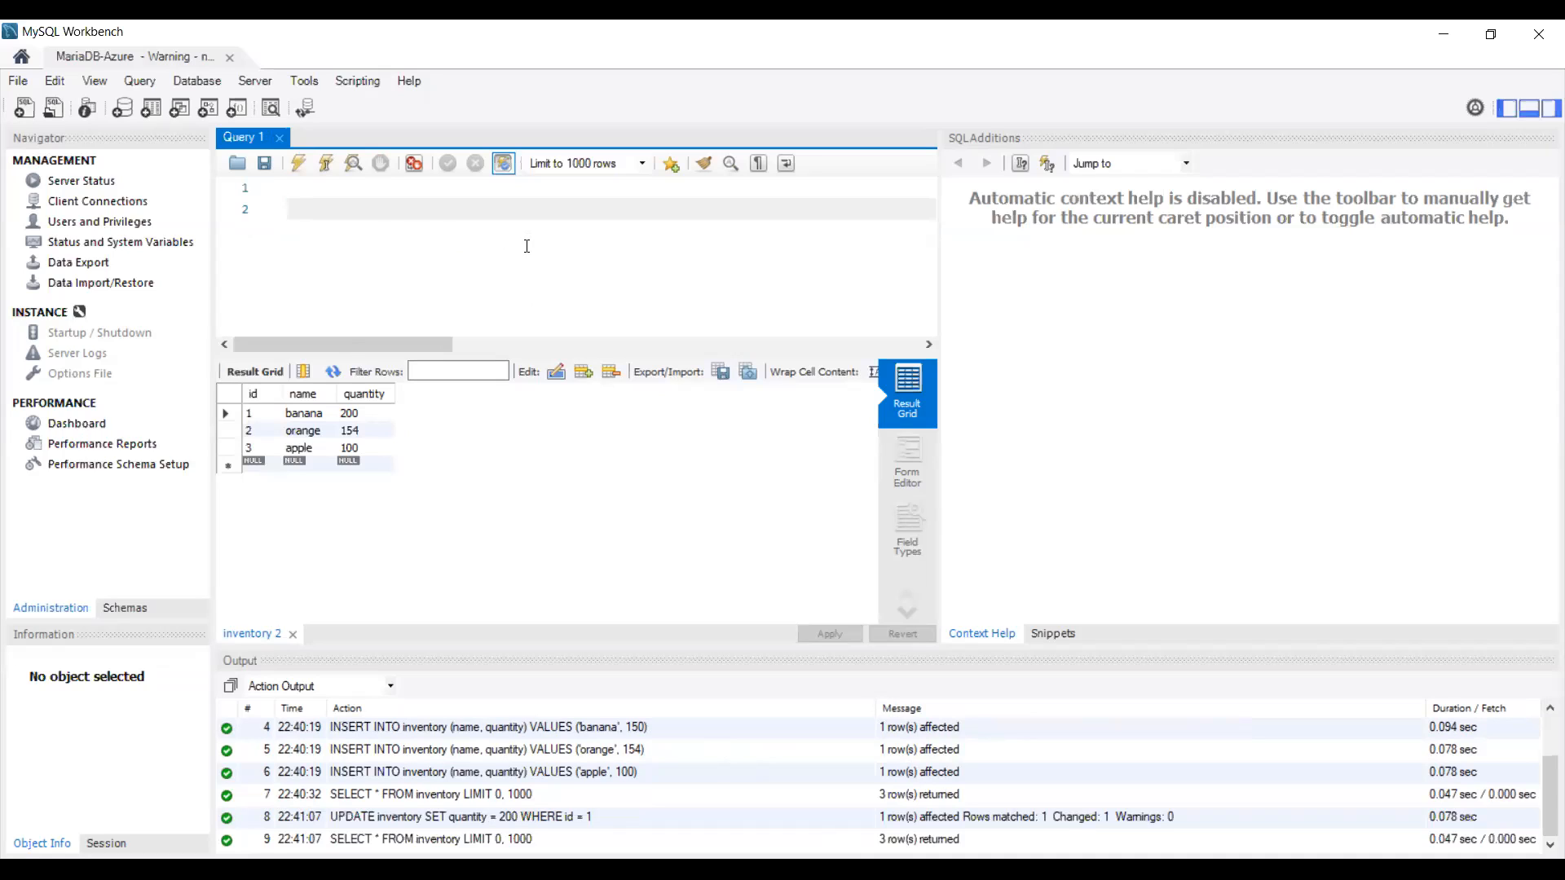
{"action": "type", "text": "DELETE FROM inventory WHERE id = 2; SELECT * FROM inventory;"}
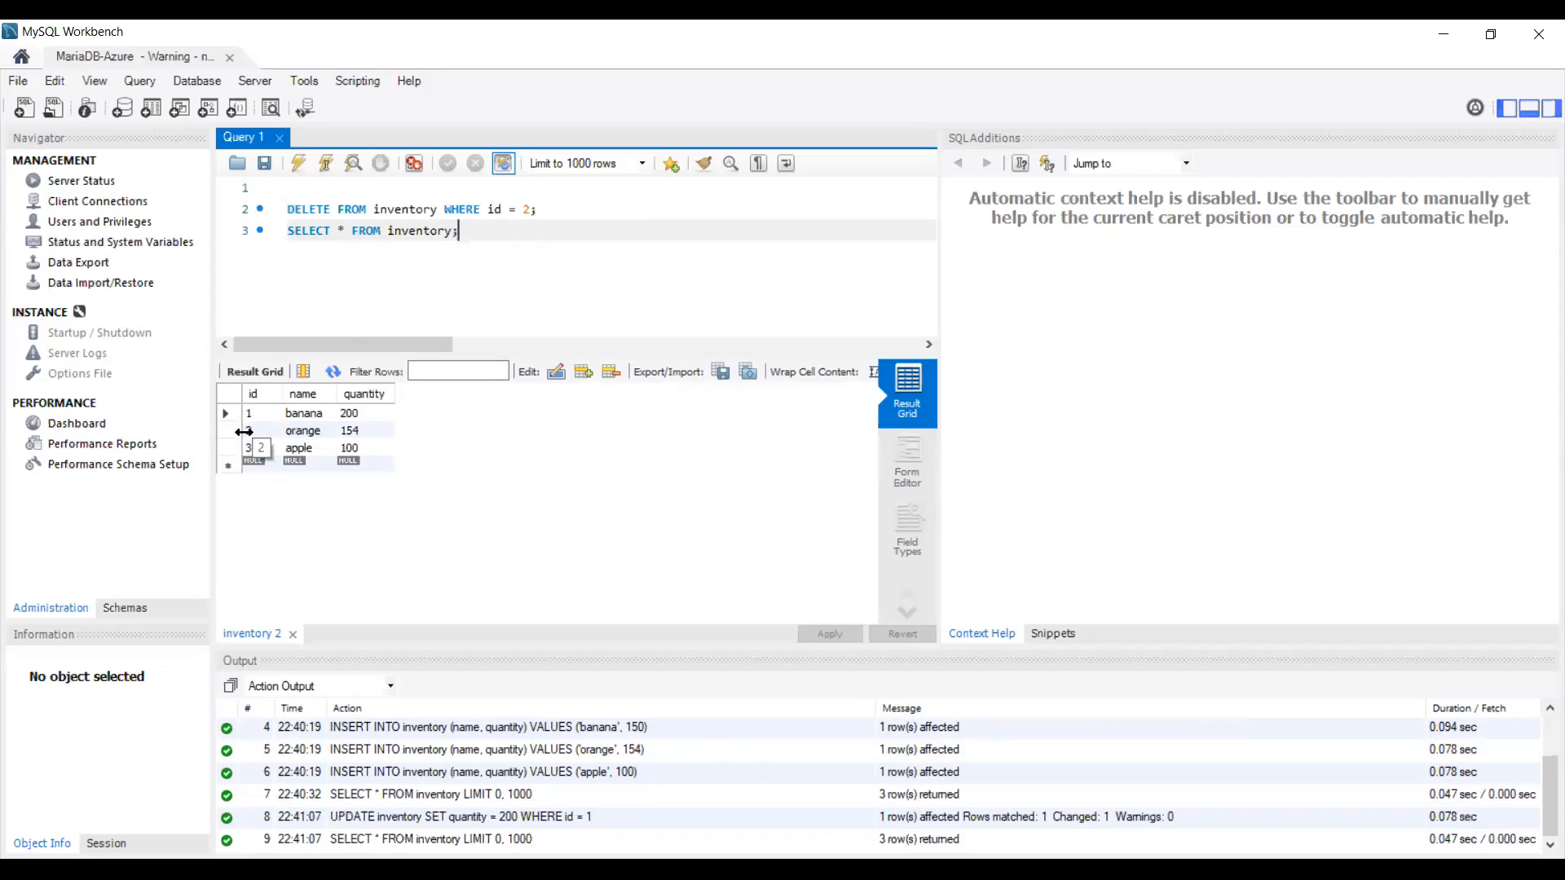
{"action": "left_click_drag", "start_coordinate": [479, 243], "coordinate": [281, 207]}
{"action": "left_click", "coordinate": [298, 164]}
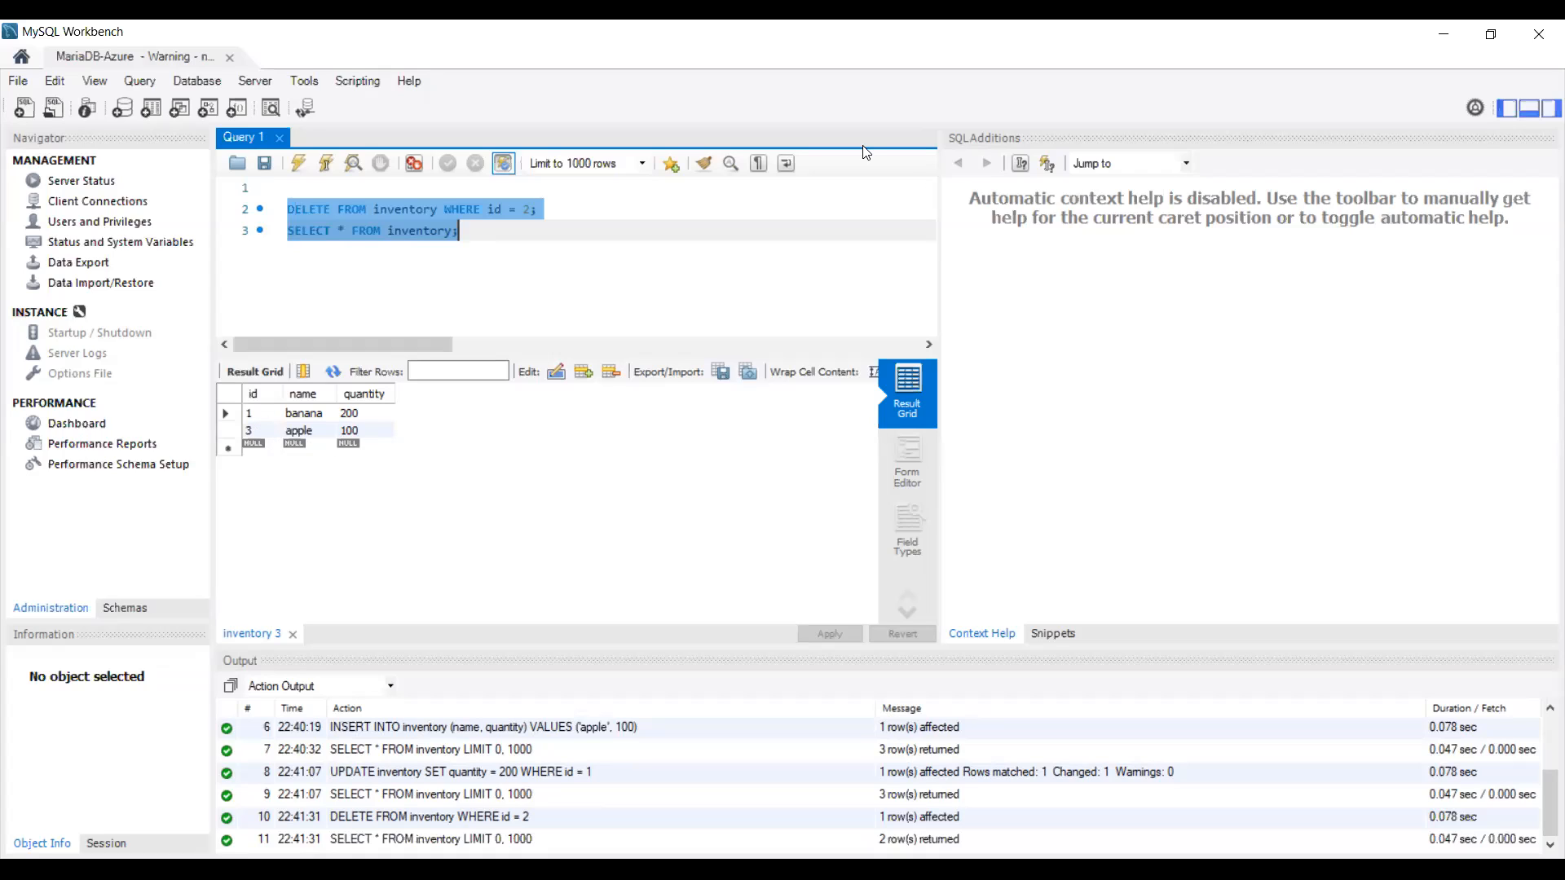
{"action": "key", "text": "alt+Tab"}
{"action": "key", "text": "alt+Tab"}
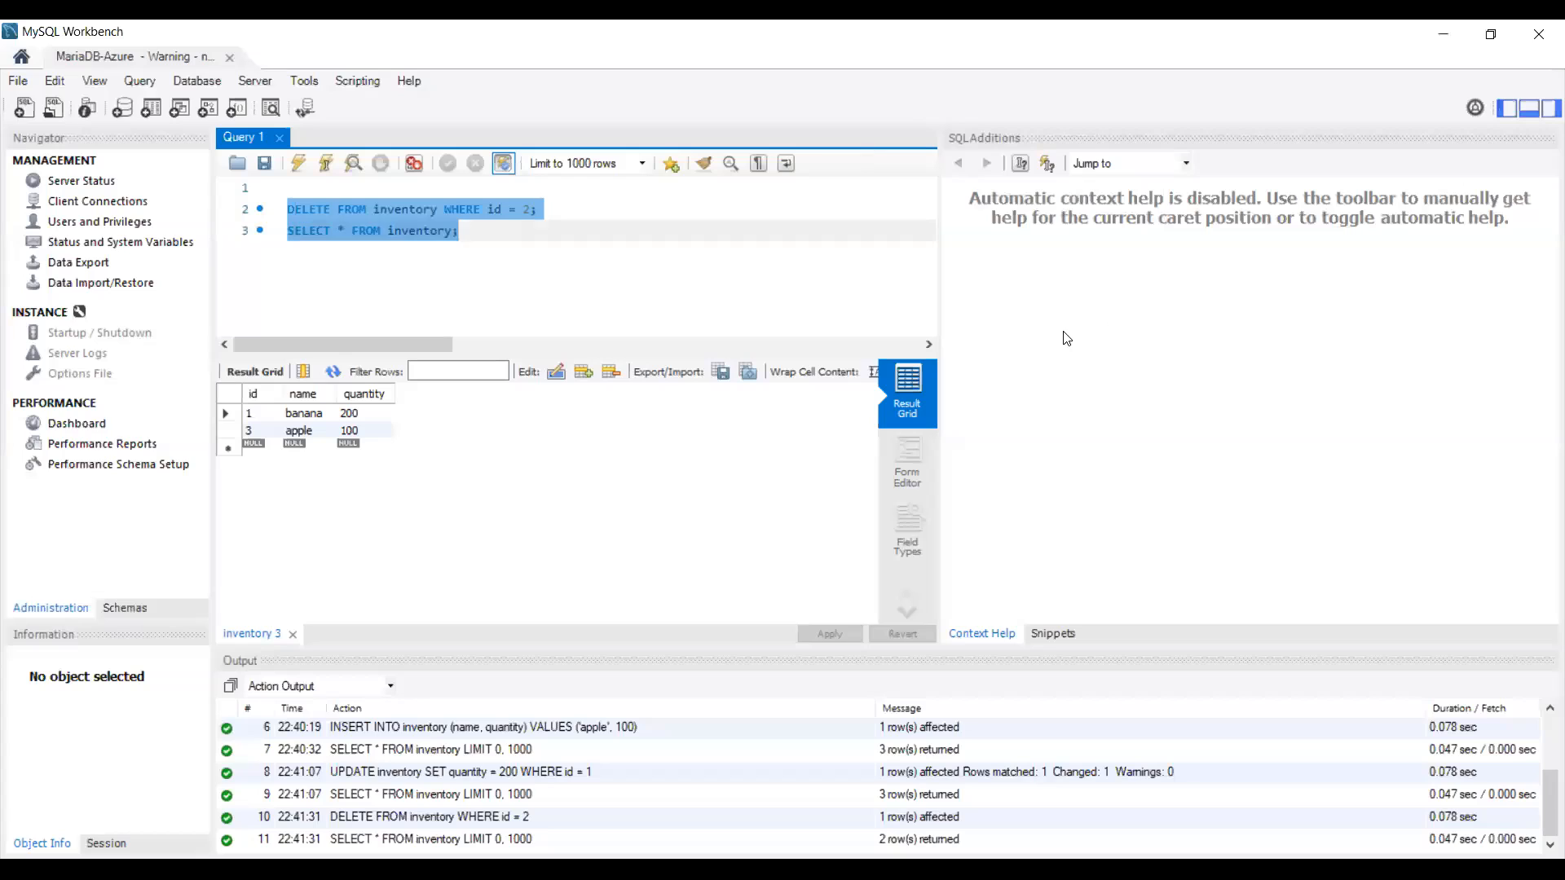